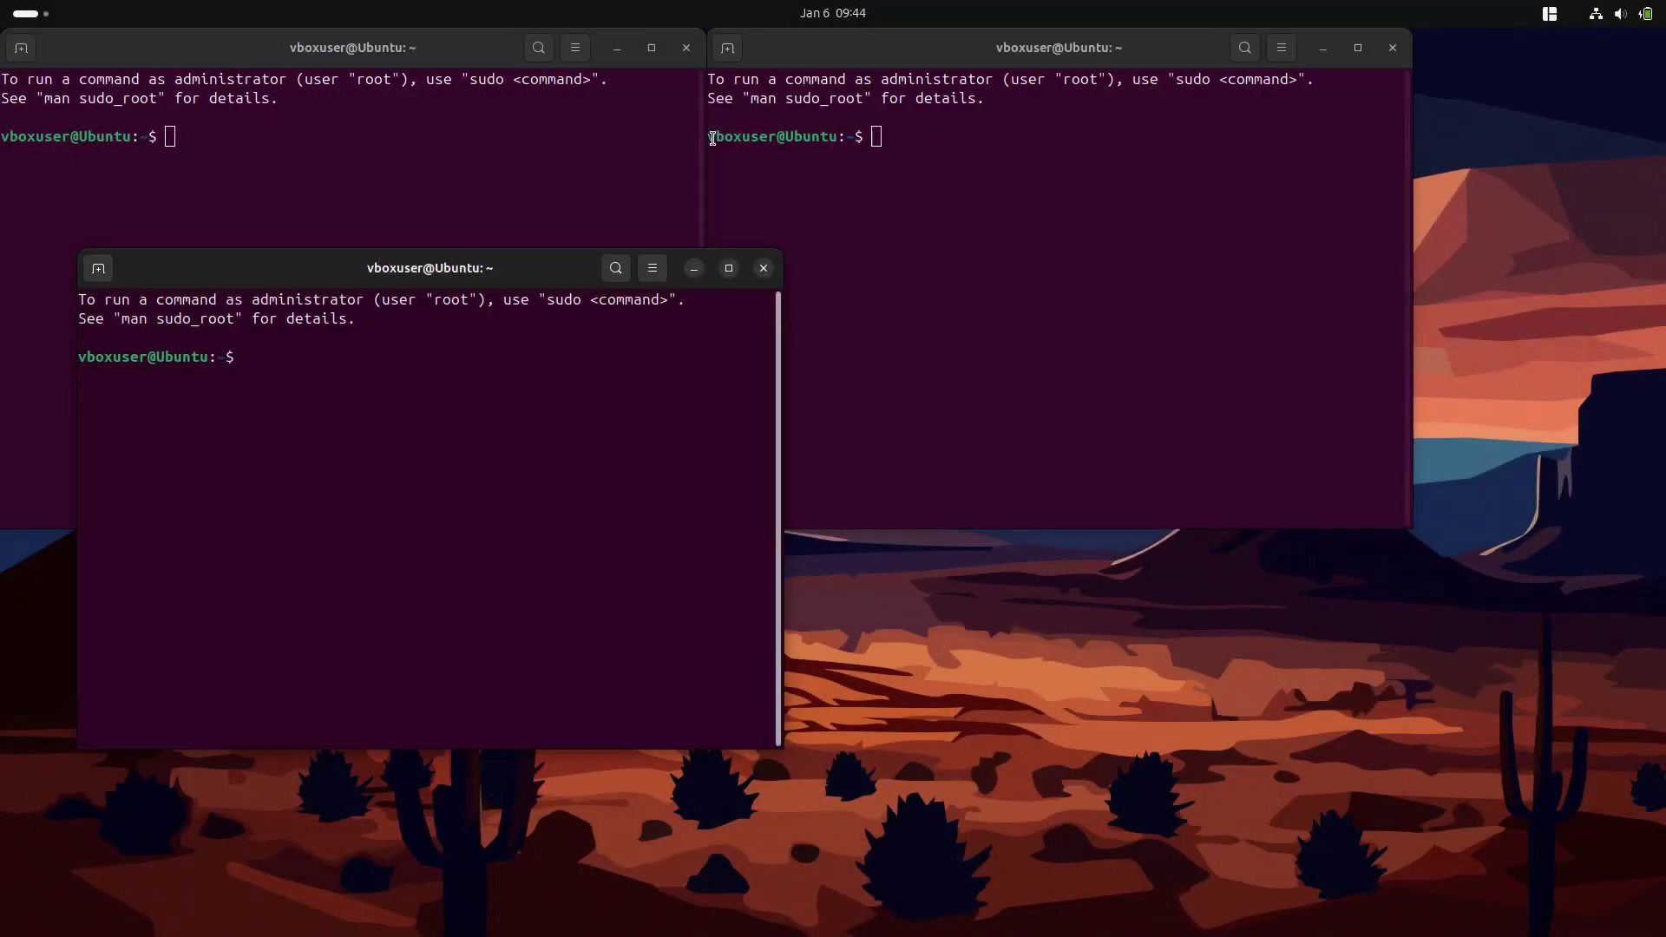
# Step: Tile the bottom terminal into the centre zone and switch to the first tiling layout
pyautogui.moveTo(512, 269); pyautogui.dragTo(464, 66)
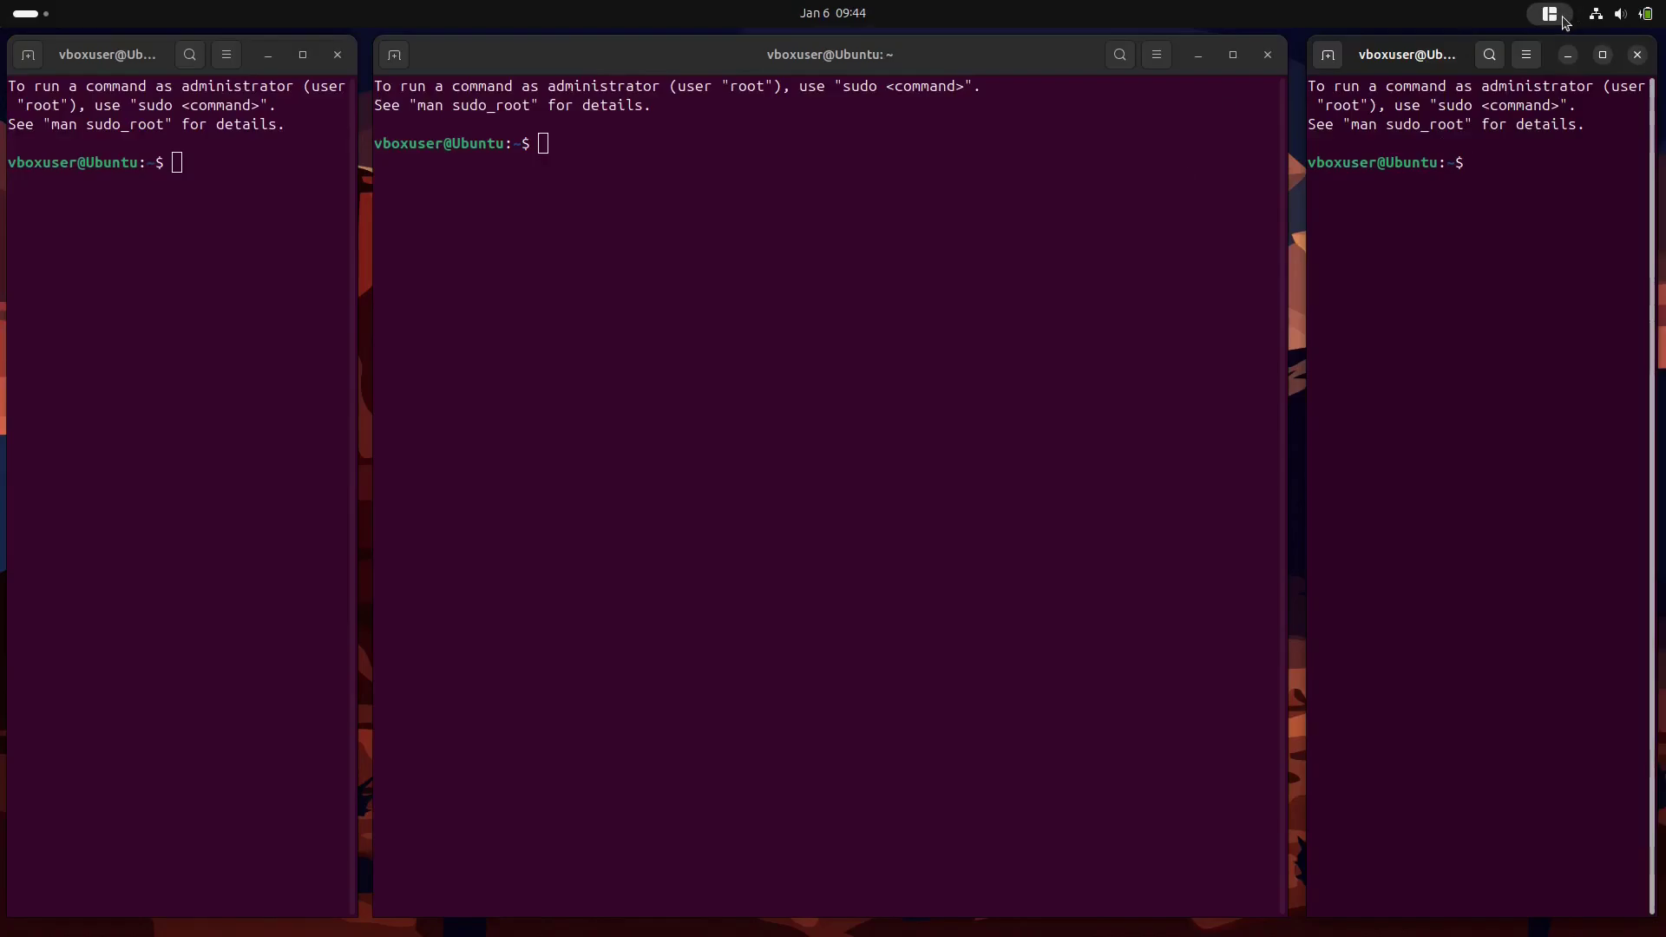
pyautogui.click(1564, 22)
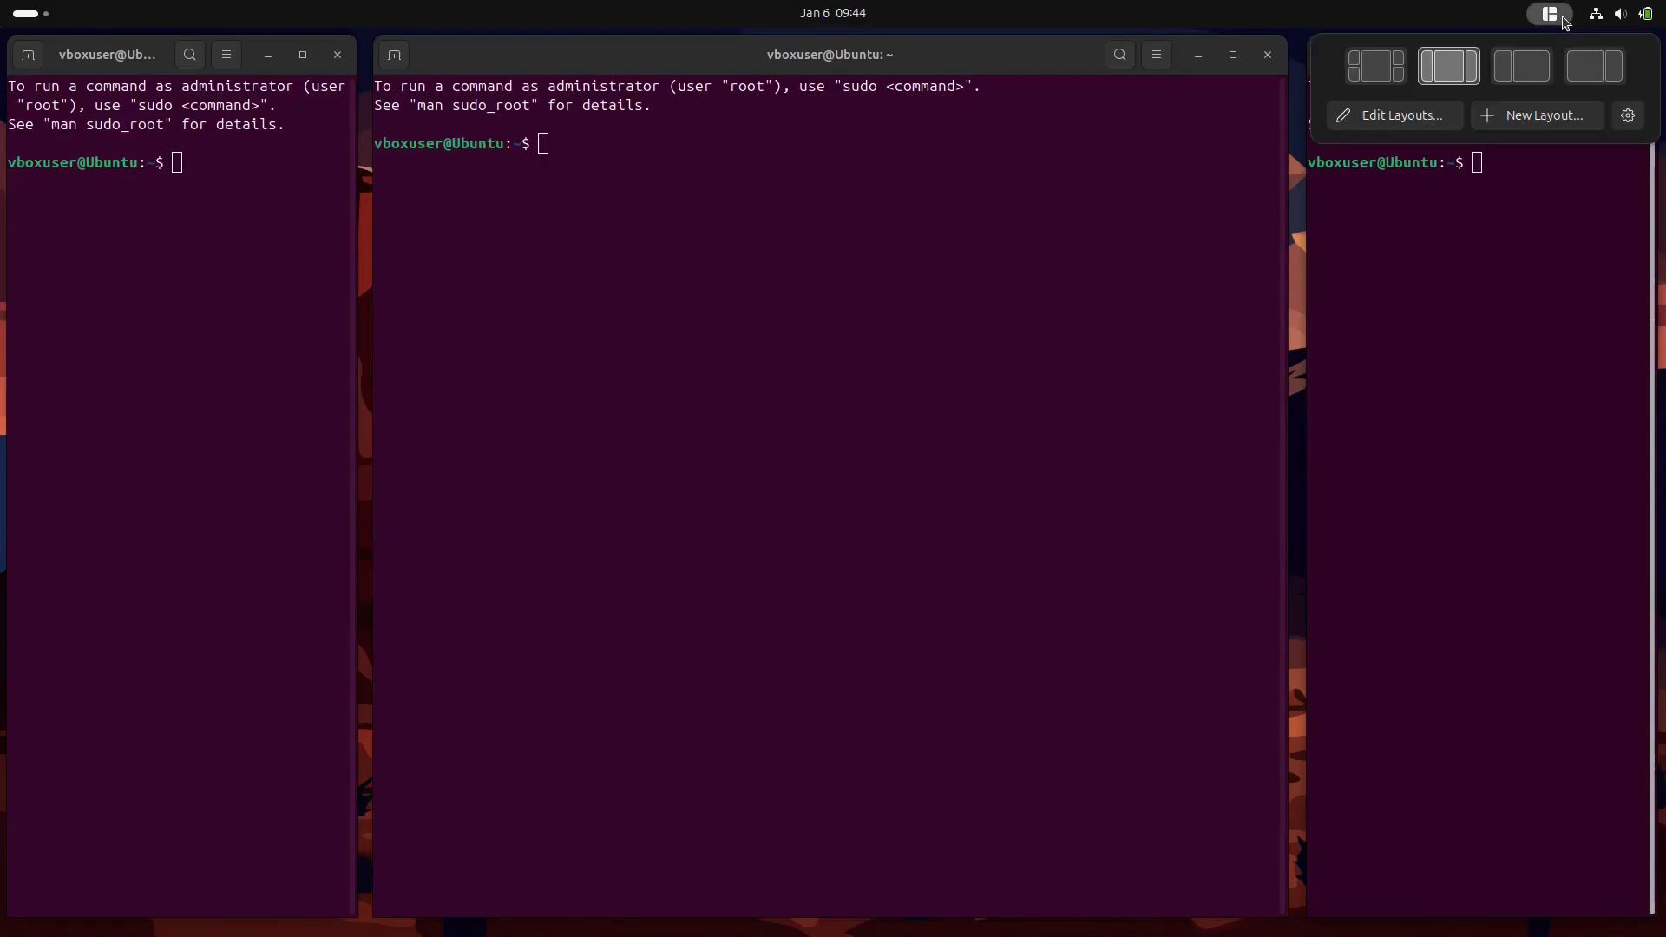
pyautogui.click(1355, 81)
# Step: Move the centre terminal into the bottom-left zone and open two new terminals
pyautogui.moveTo(659, 54); pyautogui.dragTo(449, 552)
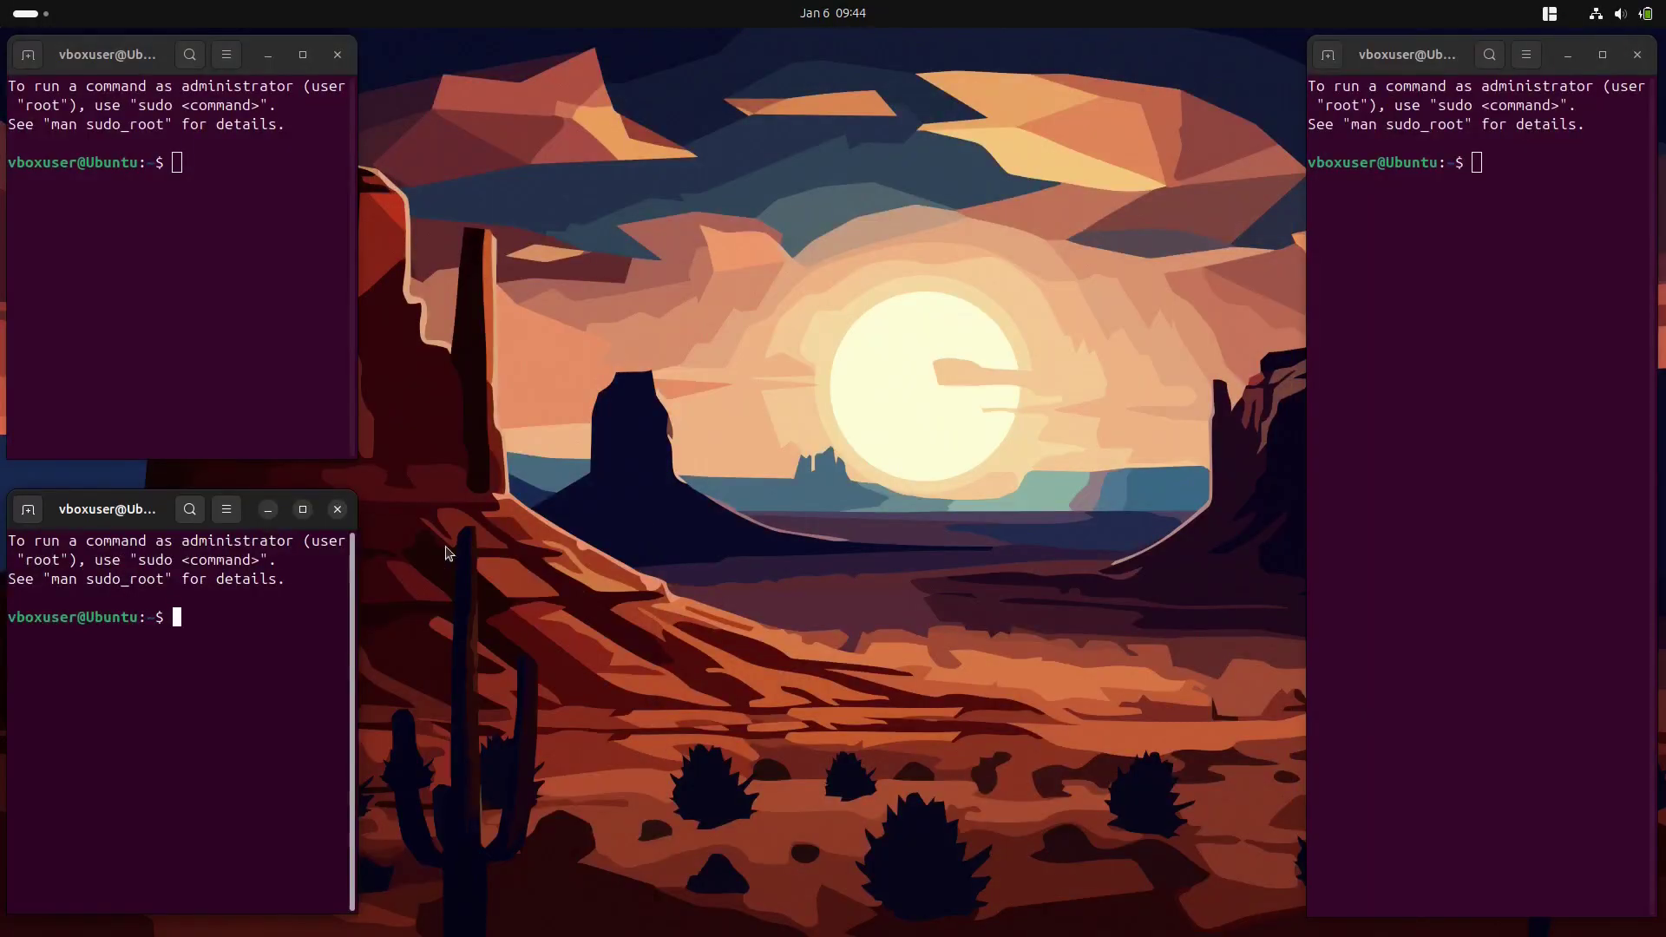
pyautogui.hotkey('ctrl', 'alt', 't')
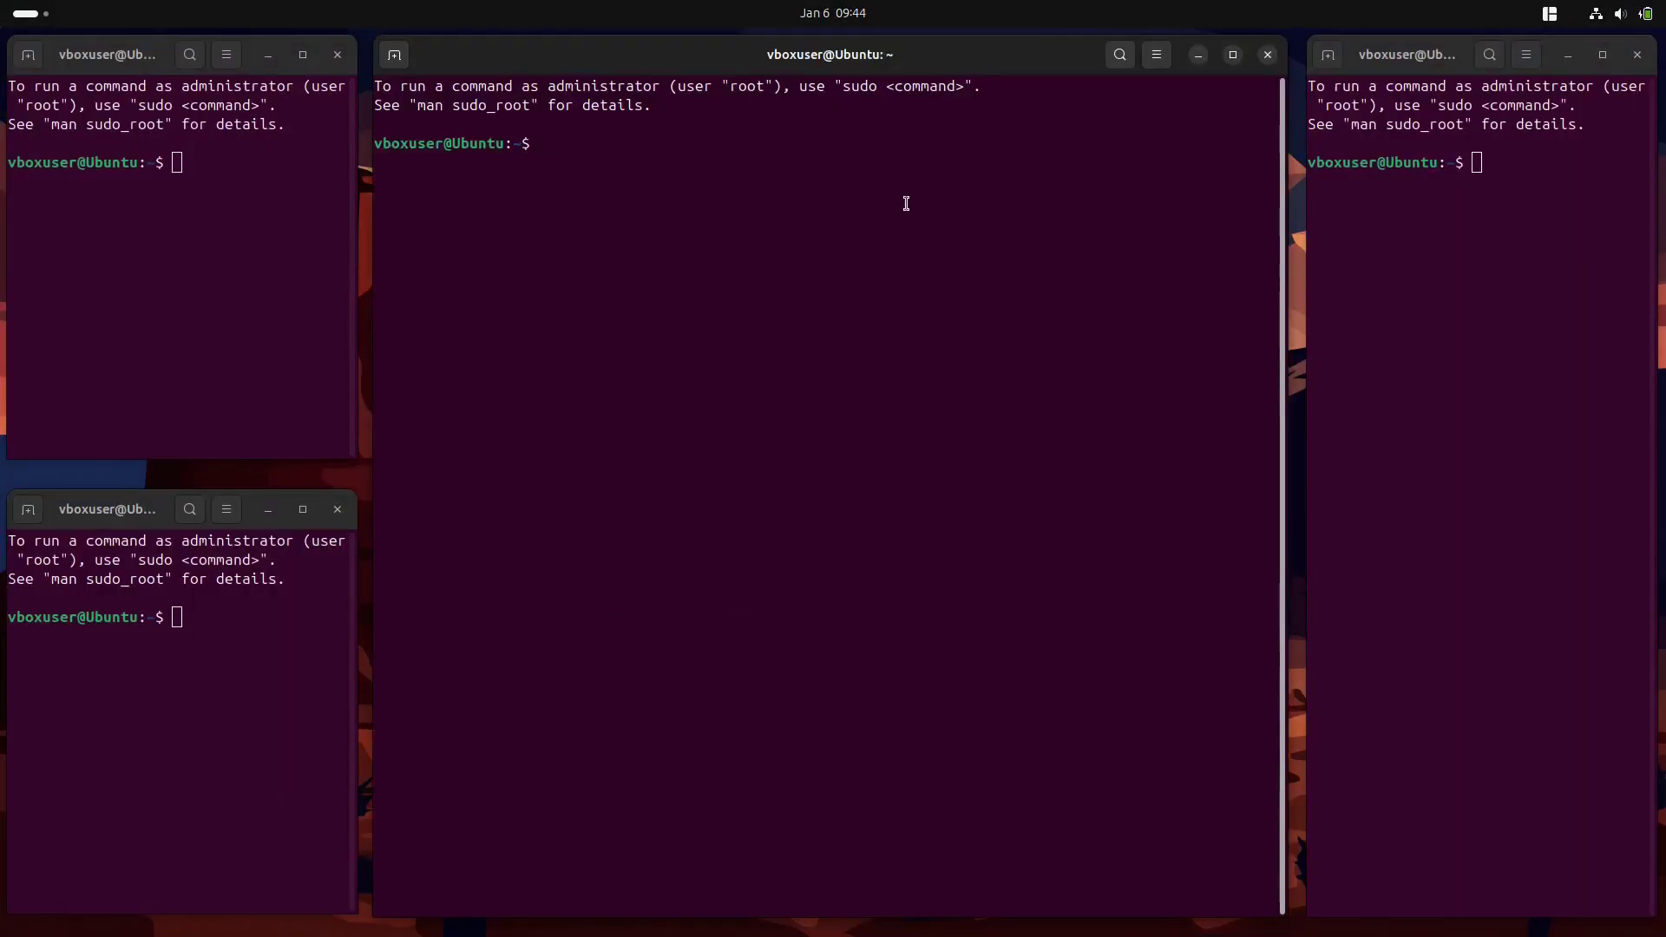
pyautogui.hotkey('ctrl', 'alt', 't')
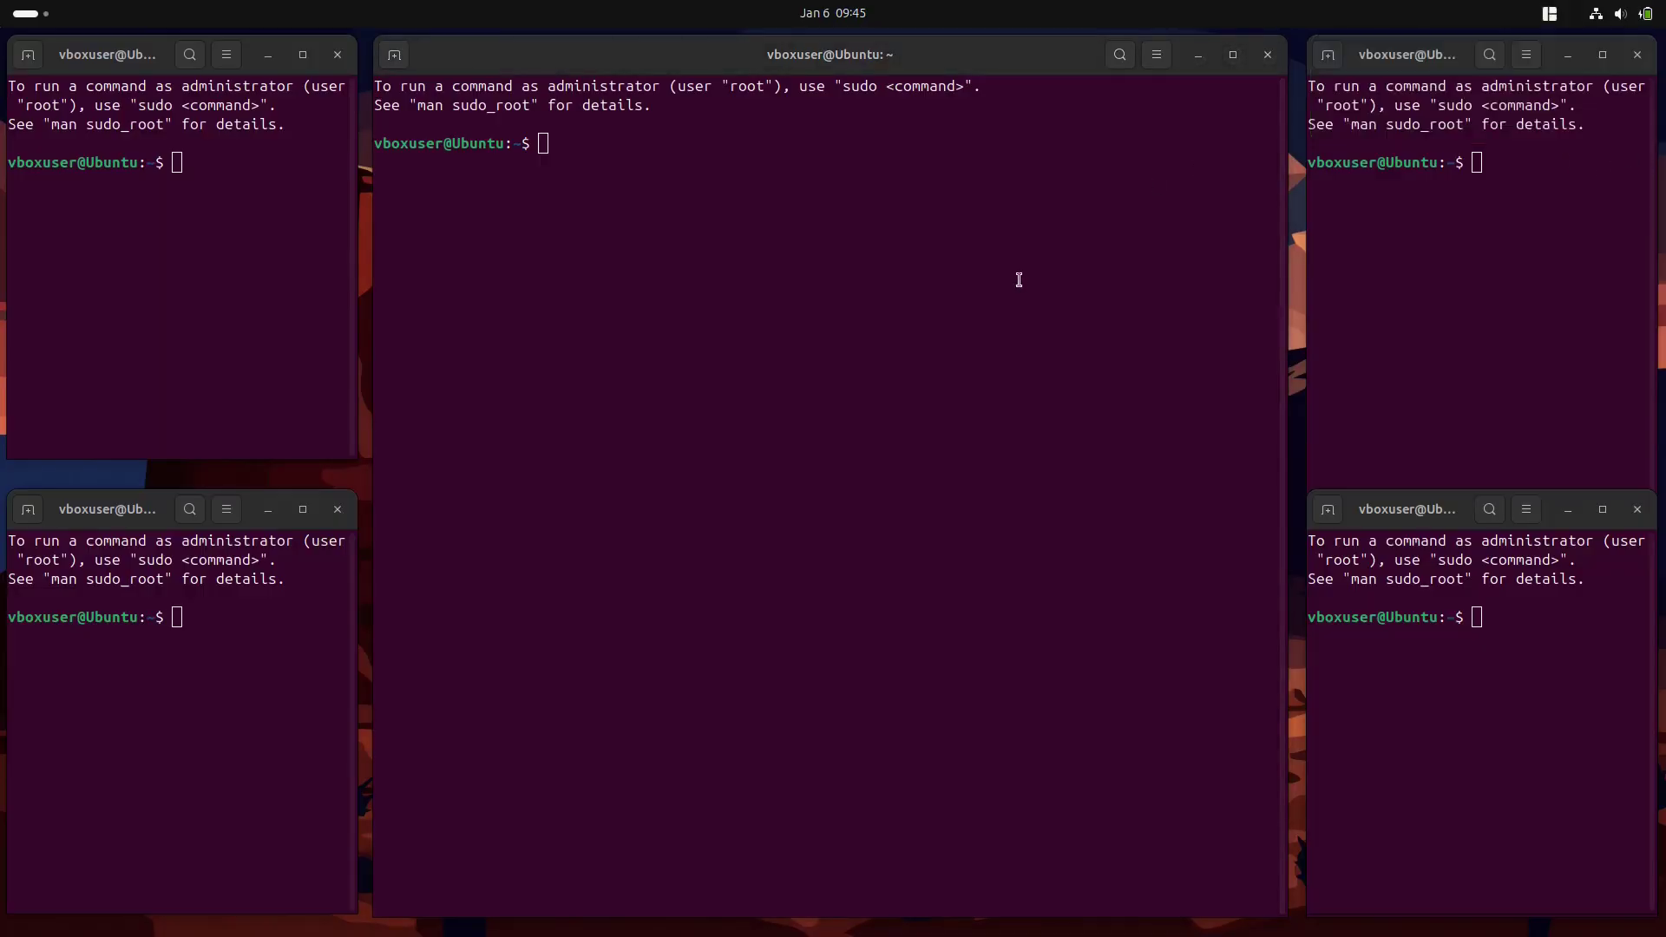
# Step: Tile one terminal into the centre zone and another into the upper-right zone
pyautogui.click(1549, 14)
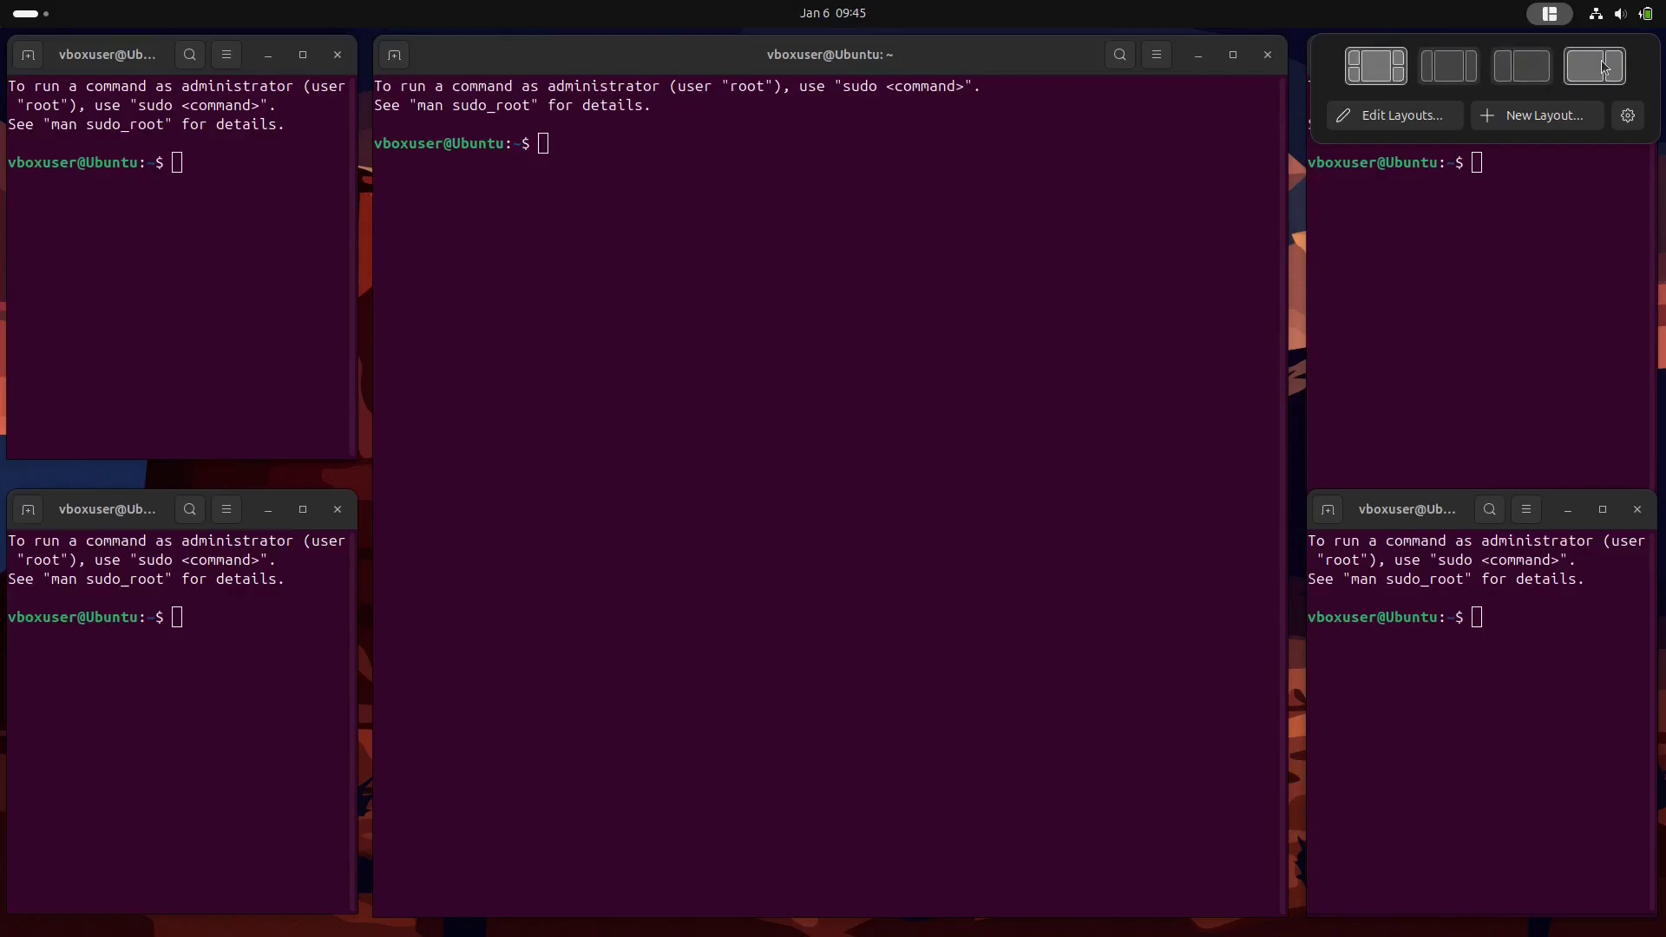
pyautogui.click(837, 55)
pyautogui.moveTo(837, 56); pyautogui.dragTo(870, 95)
pyautogui.moveTo(786, 39); pyautogui.dragTo(880, 95)
pyautogui.moveTo(113, 57); pyautogui.dragTo(1431, 238)
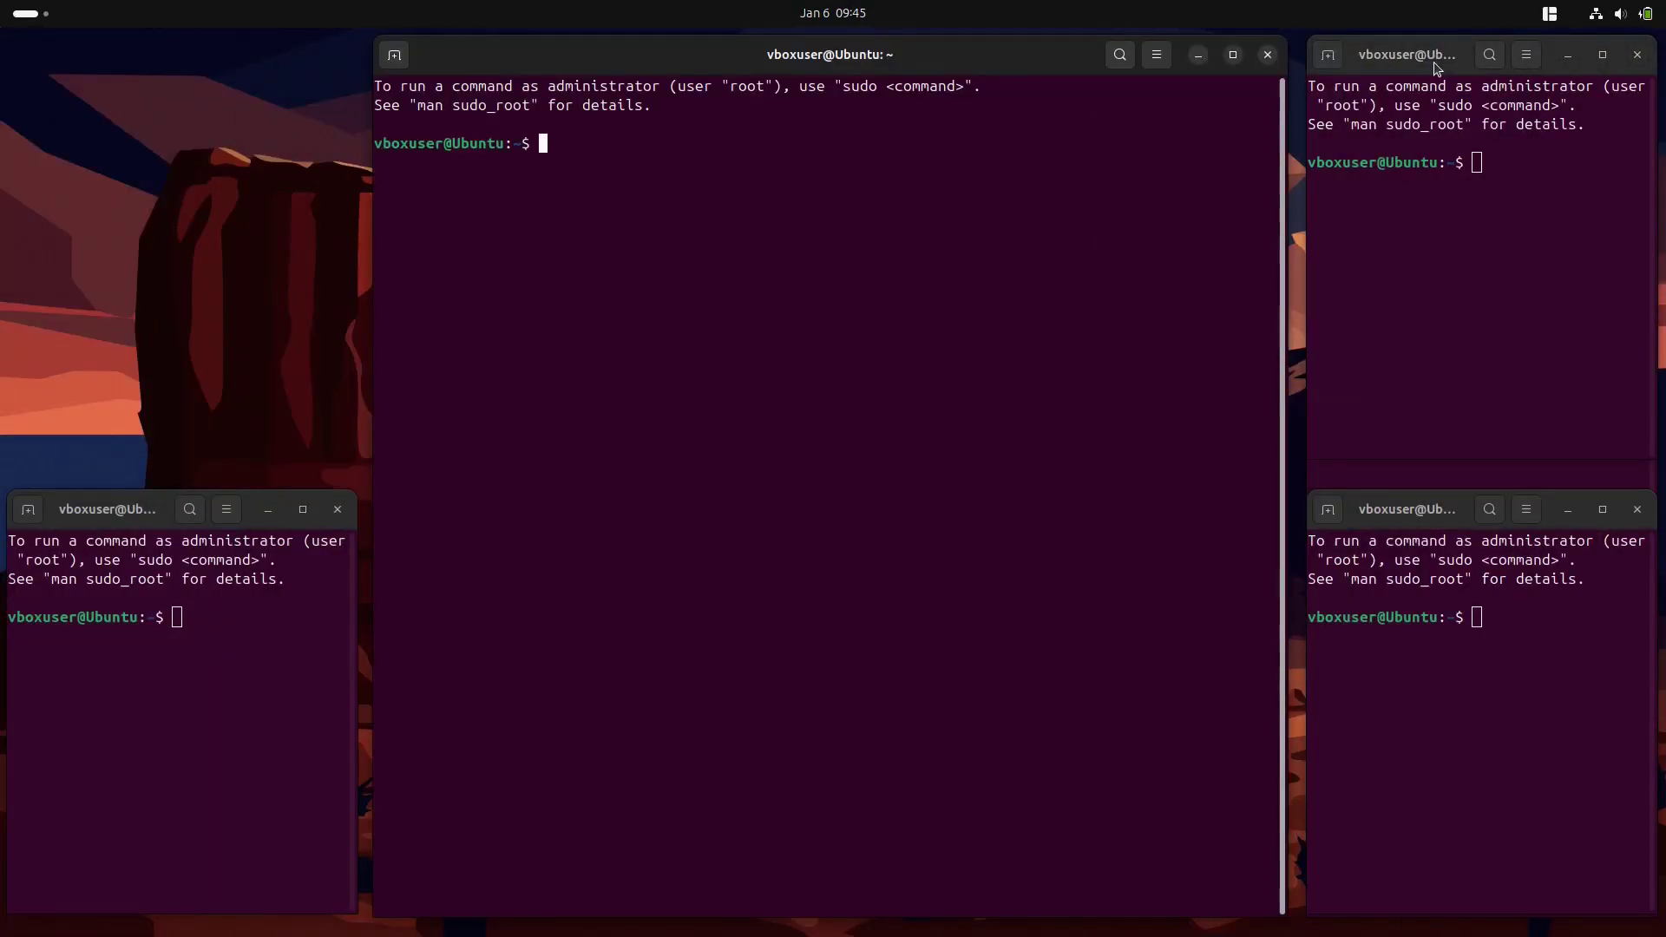
# Step: Move the top-right terminal into the top-left zone and another into the bottom-right zone
pyautogui.moveTo(1436, 68); pyautogui.dragTo(520, 122)
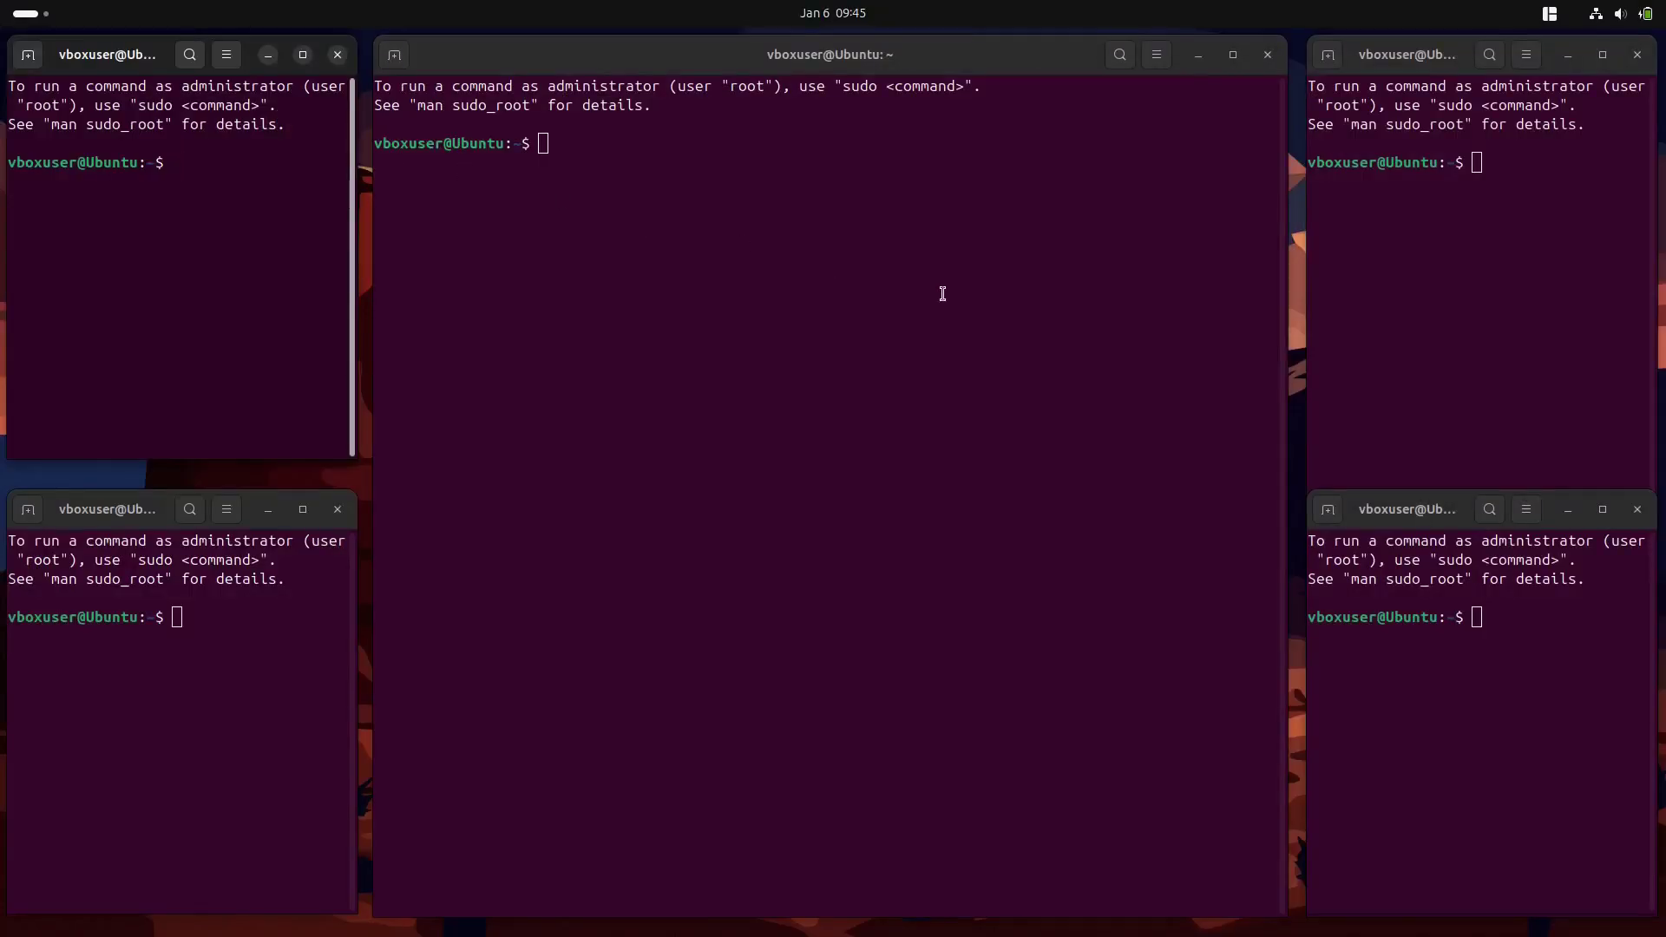
pyautogui.click(1560, 16)
pyautogui.click(1015, 297)
pyautogui.moveTo(842, 55); pyautogui.dragTo(1447, 460)
# Step: Start a new layout from the Tiling Shell layout list and begin editing it
pyautogui.click(992, 625)
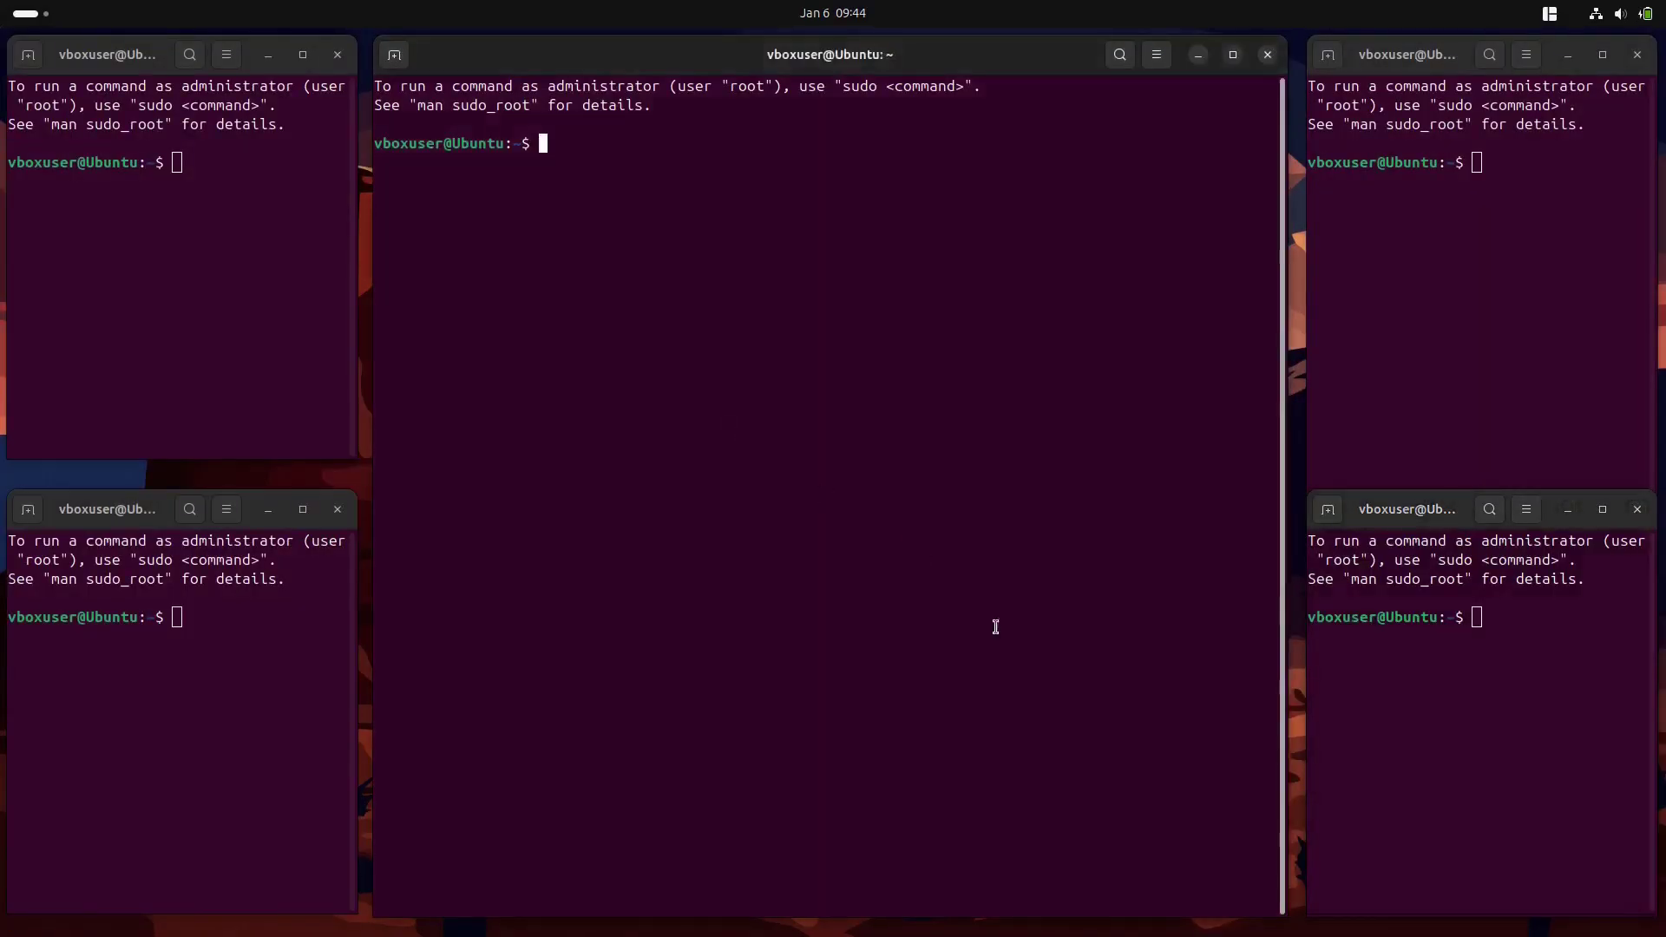
pyautogui.click(1550, 15)
pyautogui.click(1502, 119)
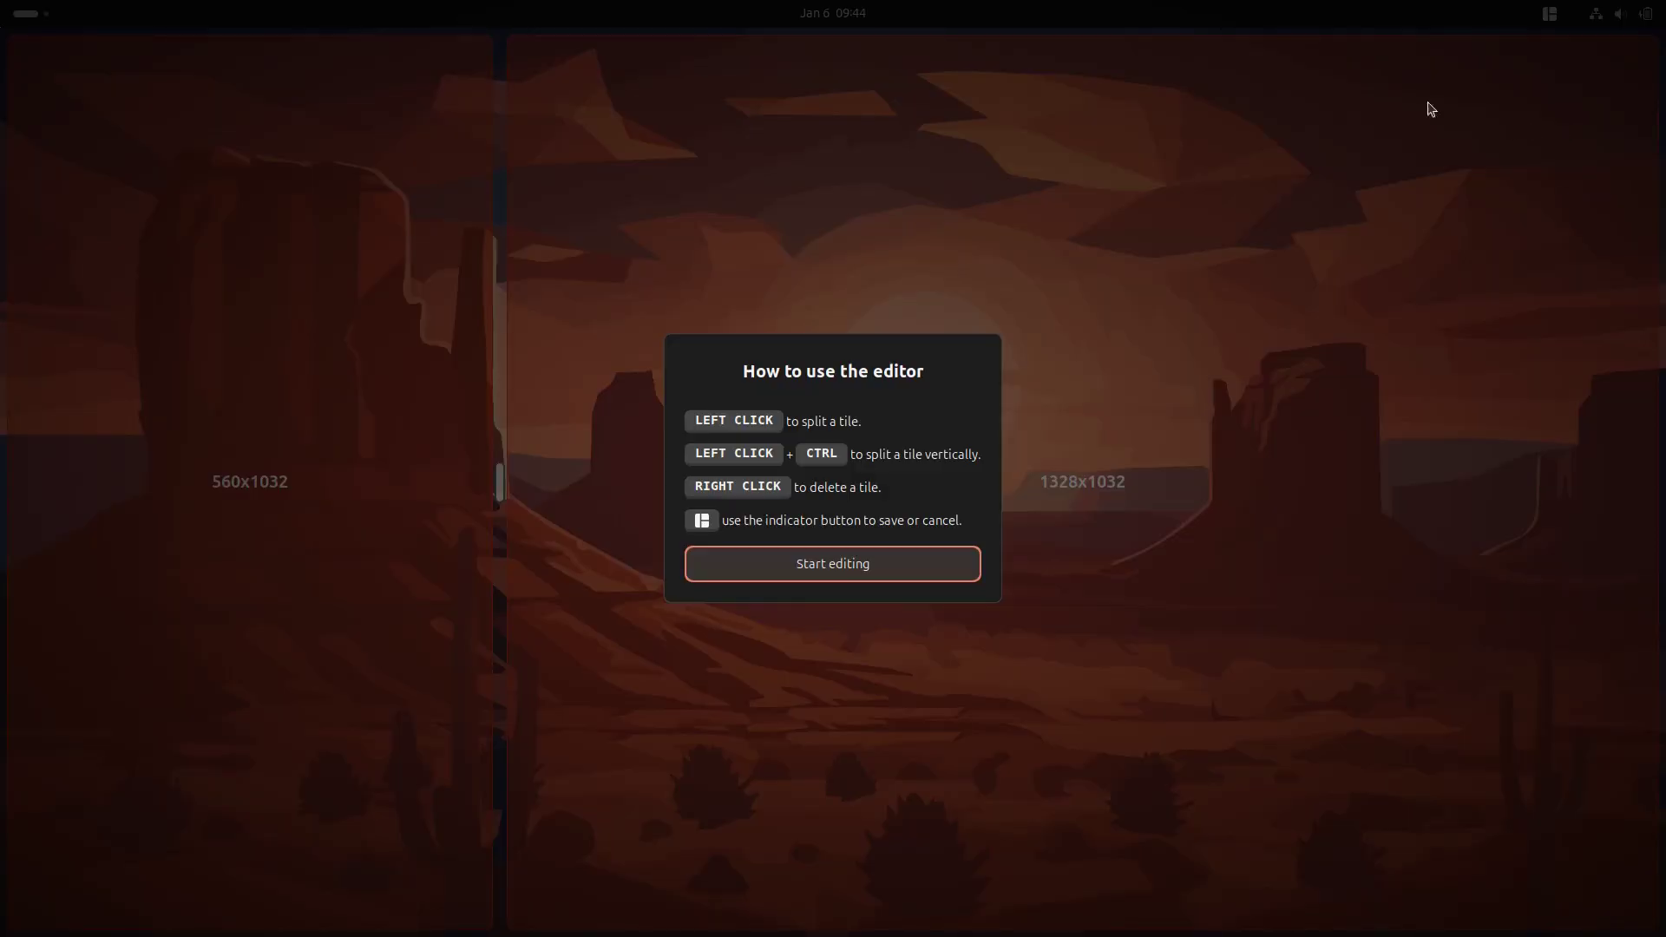
pyautogui.click(854, 564)
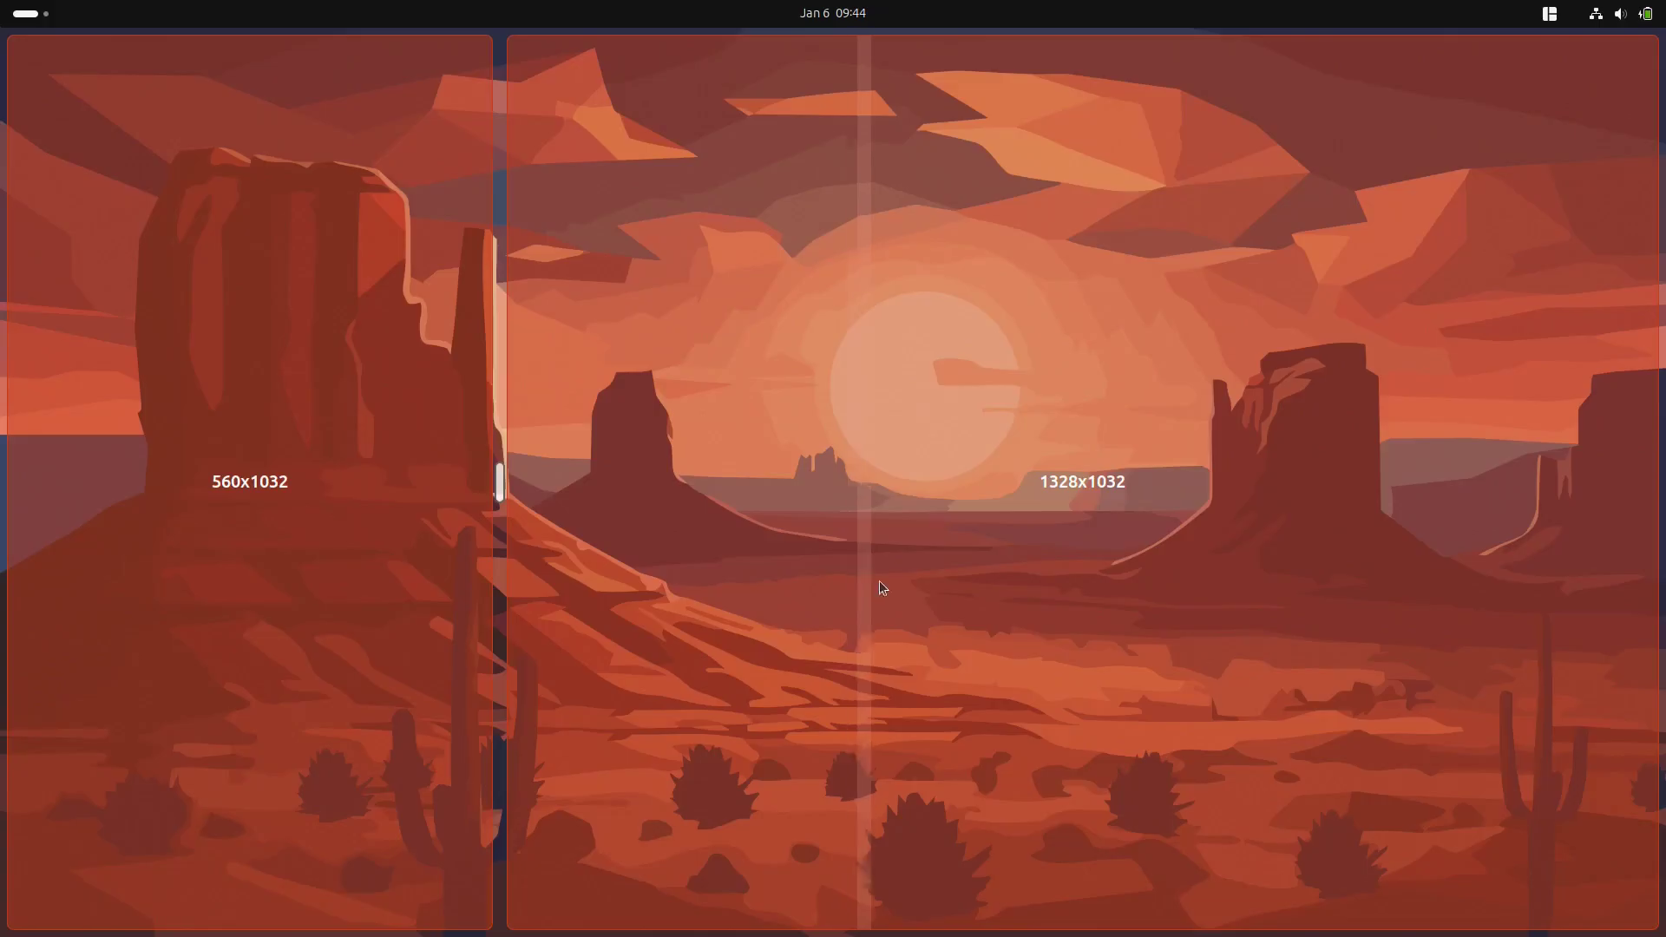
# Step: Split the tiles into four columns, each divided into a top and bottom tile
pyautogui.click(914, 473)
pyautogui.click(1308, 474)
pyautogui.keyDown('ctrl'); pyautogui.click(1491, 321); pyautogui.keyUp('ctrl')
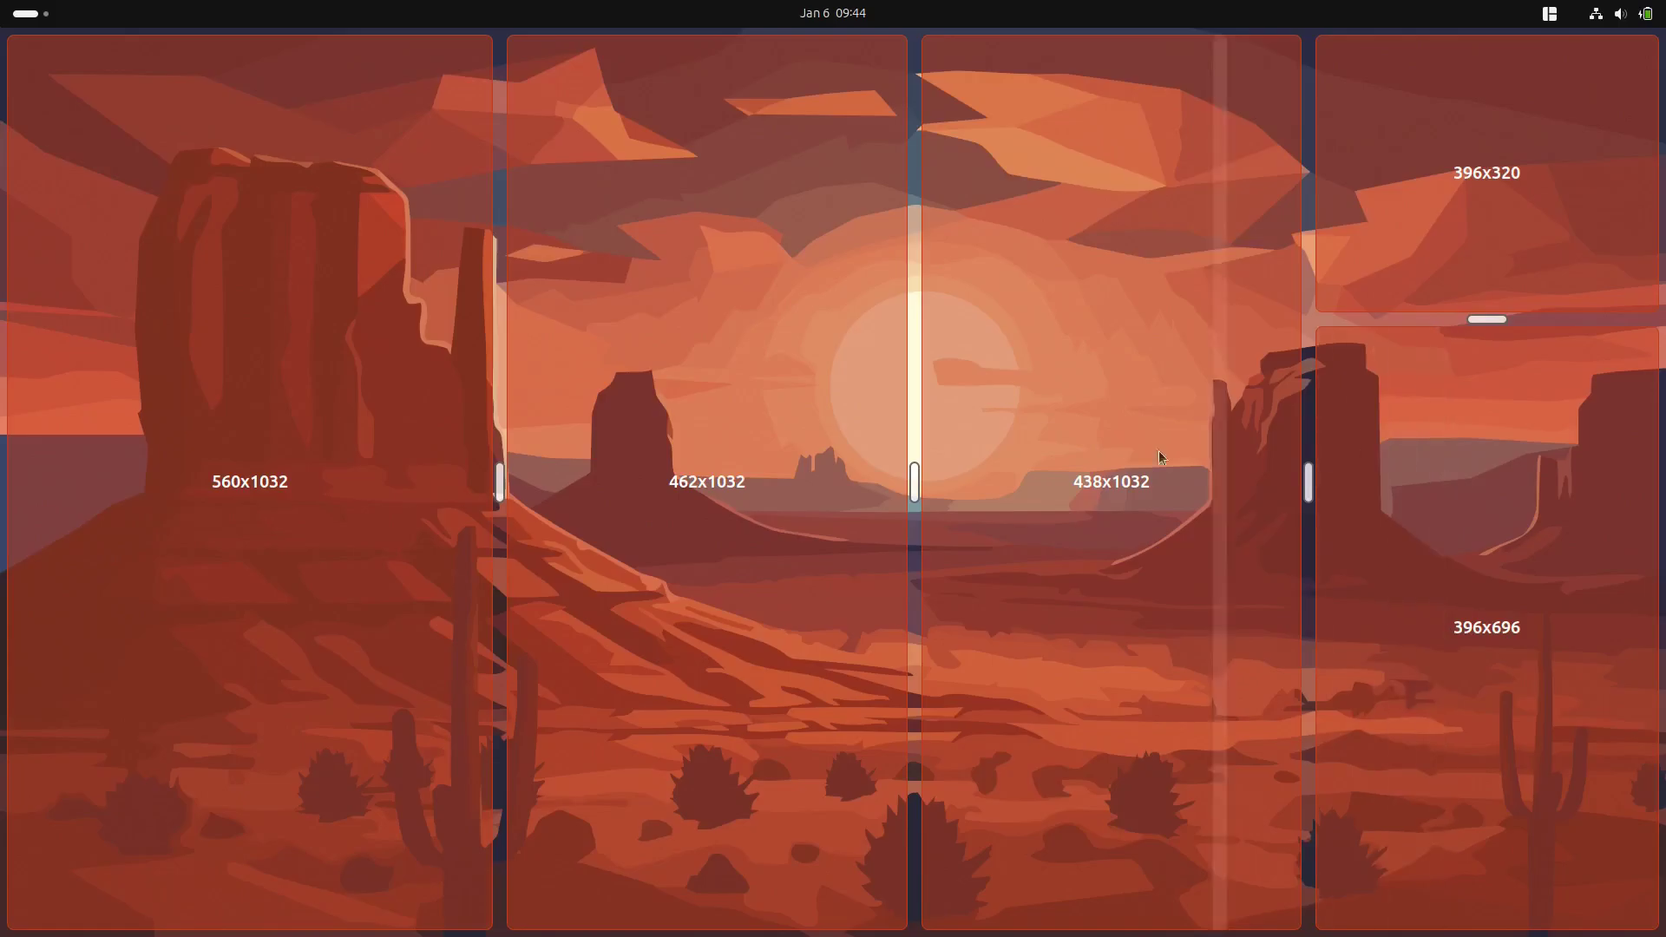
pyautogui.keyDown('ctrl'); pyautogui.click(705, 410); pyautogui.keyUp('ctrl')
pyautogui.keyDown('ctrl'); pyautogui.click(217, 608); pyautogui.keyUp('ctrl')
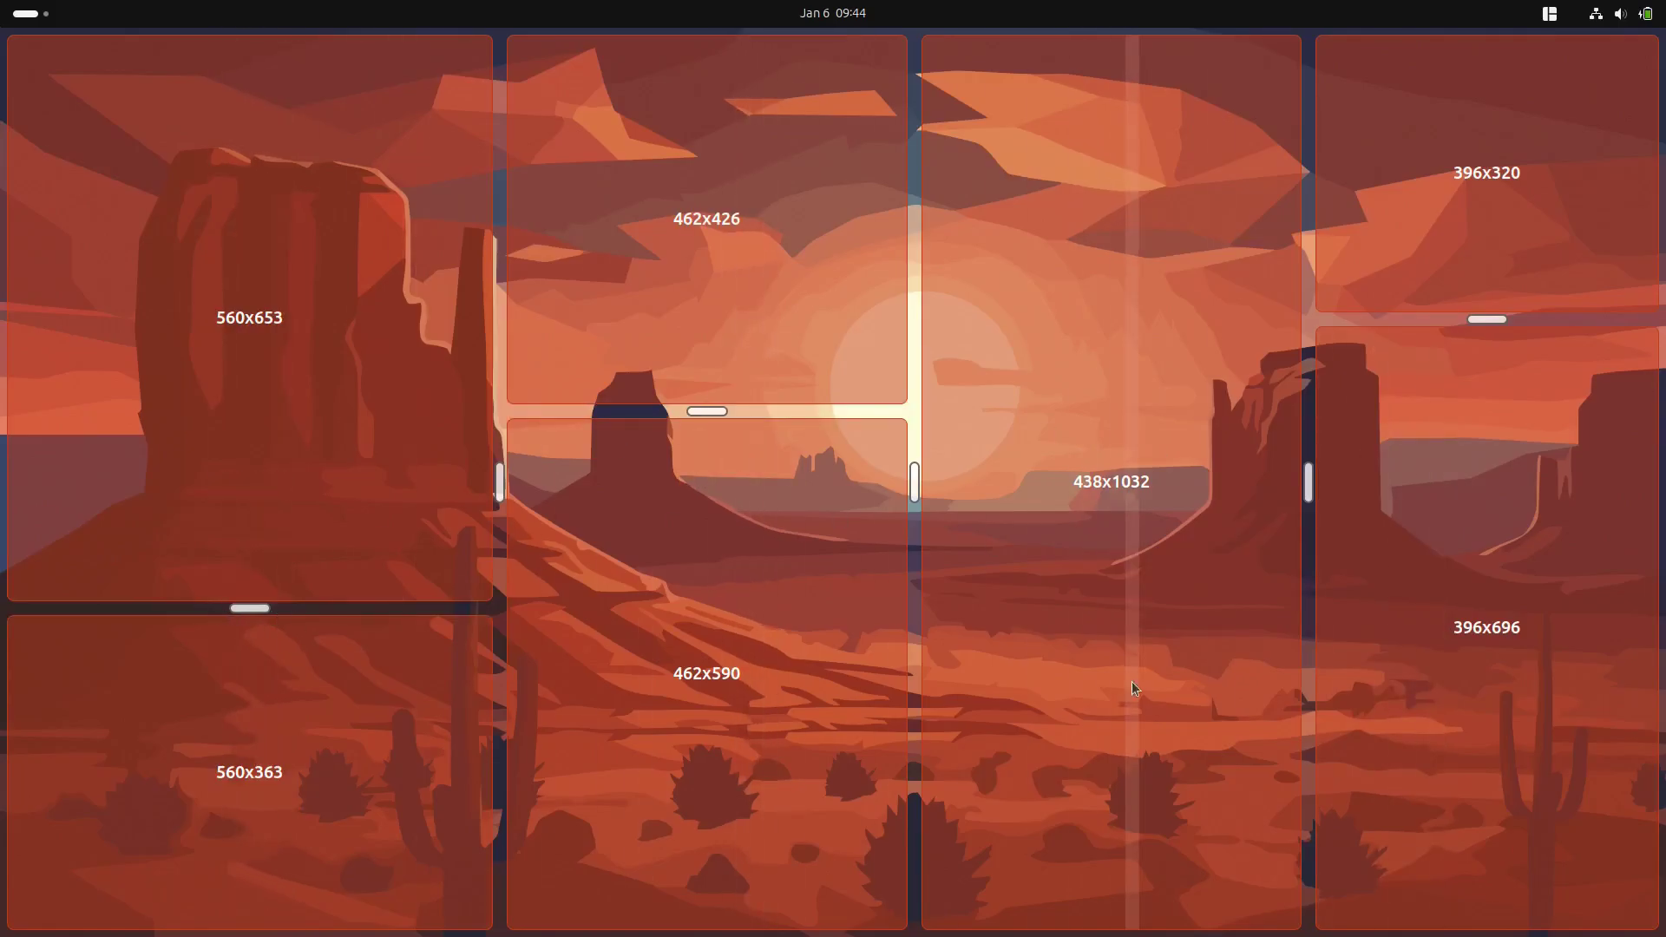
pyautogui.keyDown('ctrl'); pyautogui.click(1069, 341); pyautogui.keyUp('ctrl')
# Step: Save the new layout and dismiss the layout selection prompt
pyautogui.click(1549, 14)
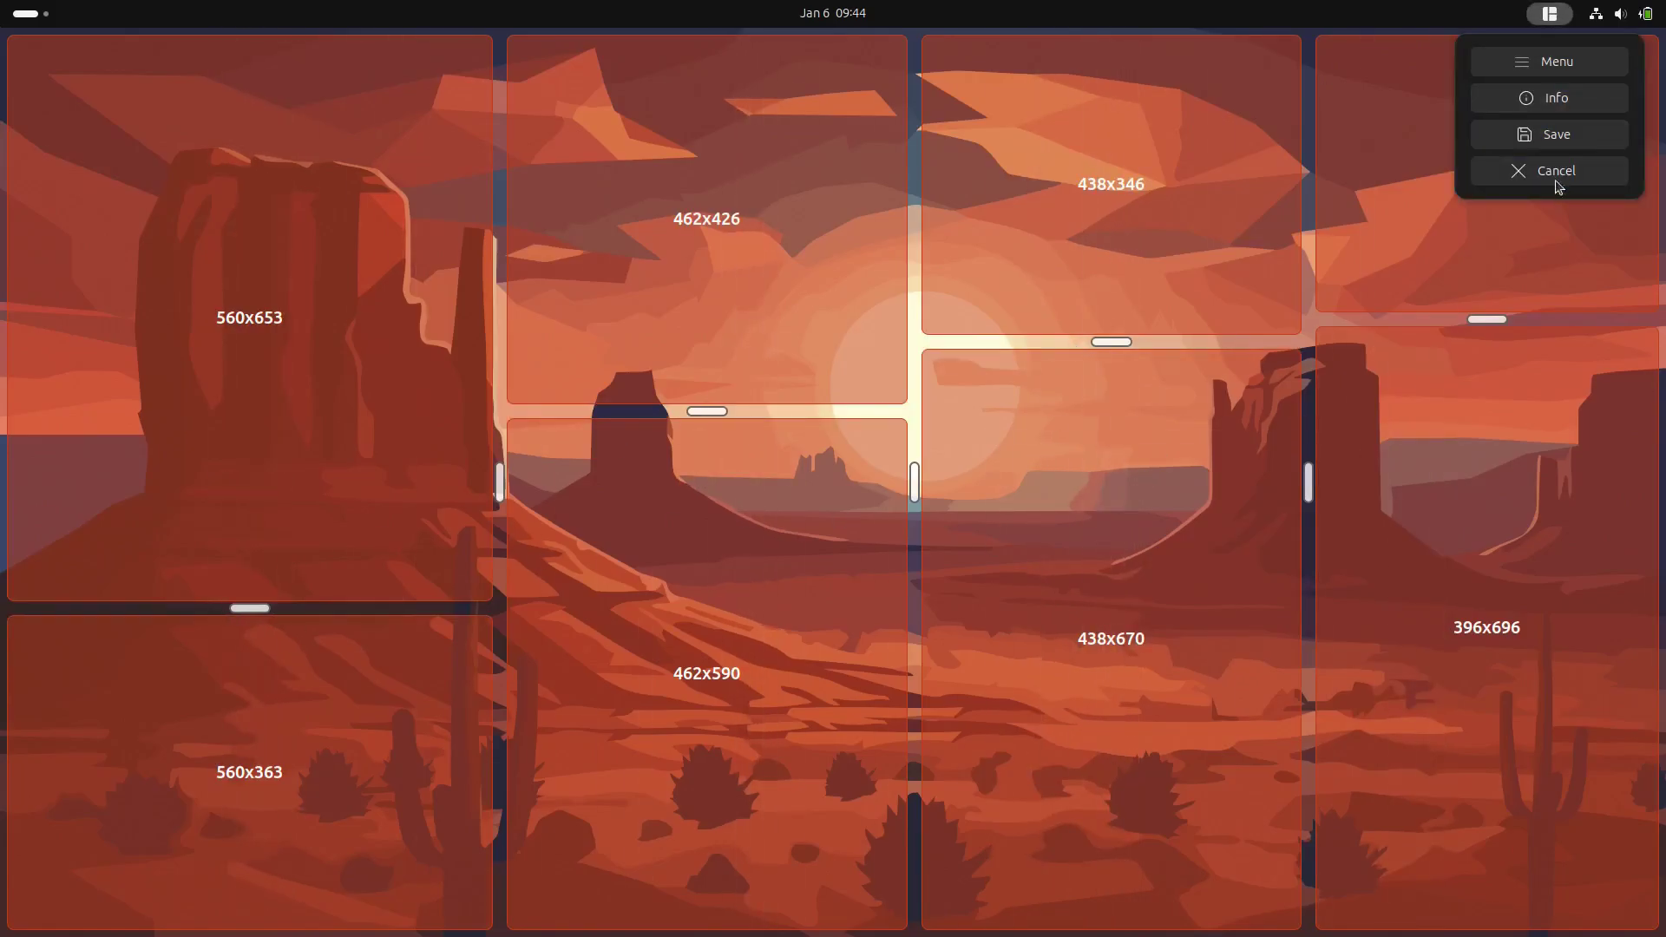
pyautogui.click(1553, 136)
pyautogui.click(647, 547)
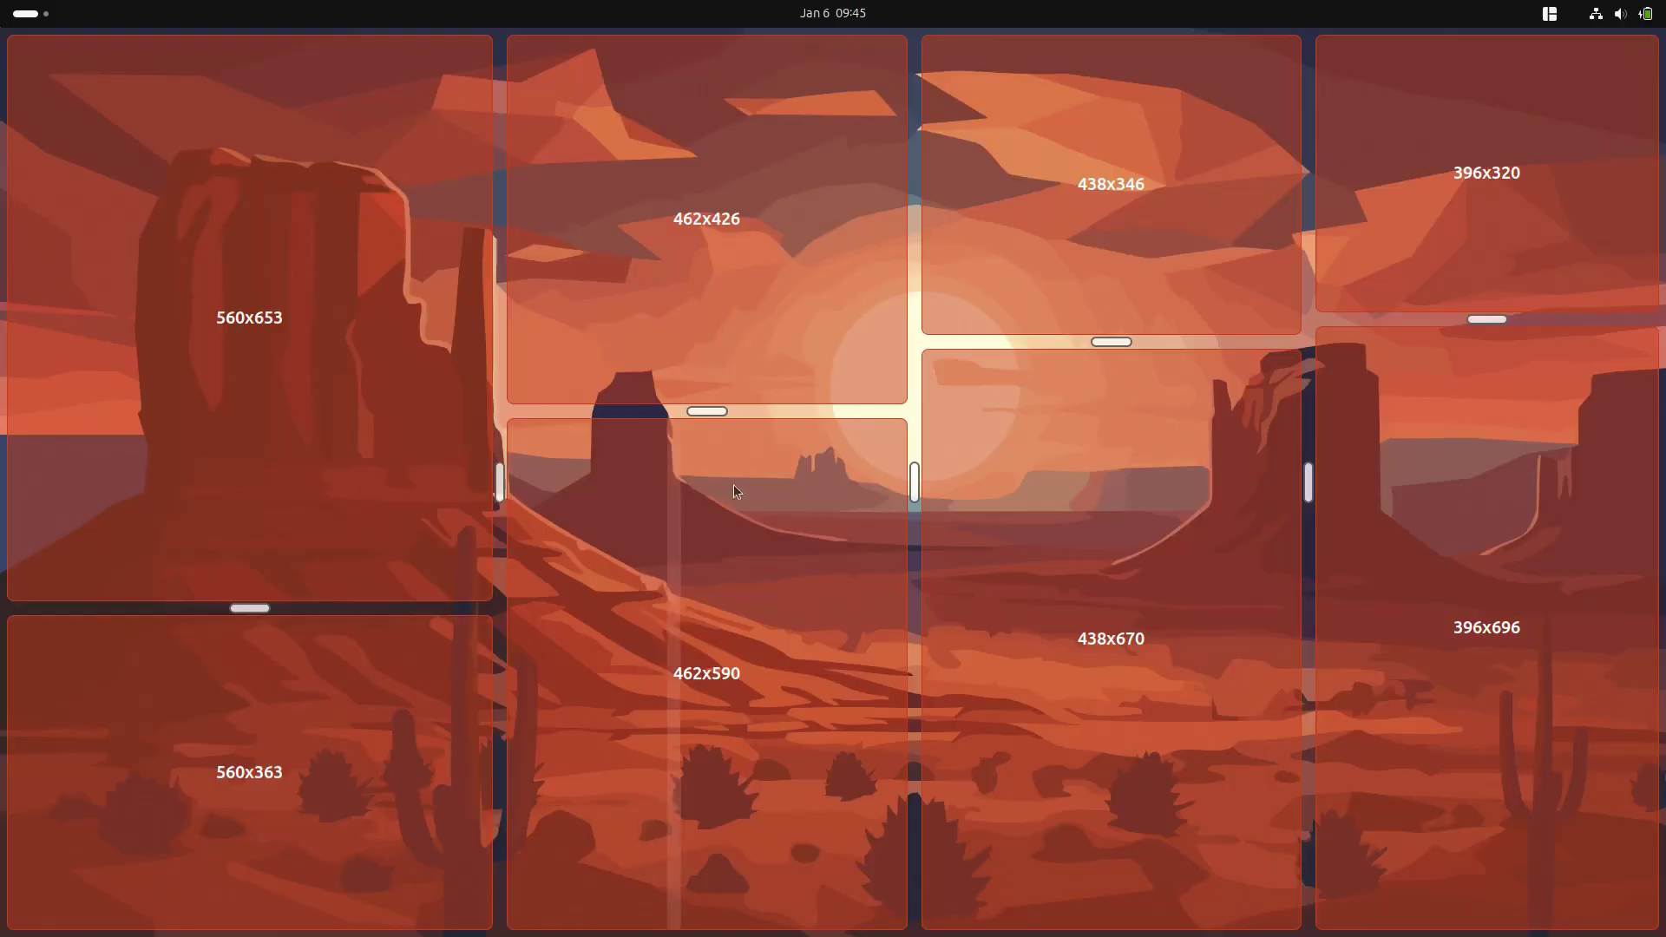
pyautogui.click(1549, 14)
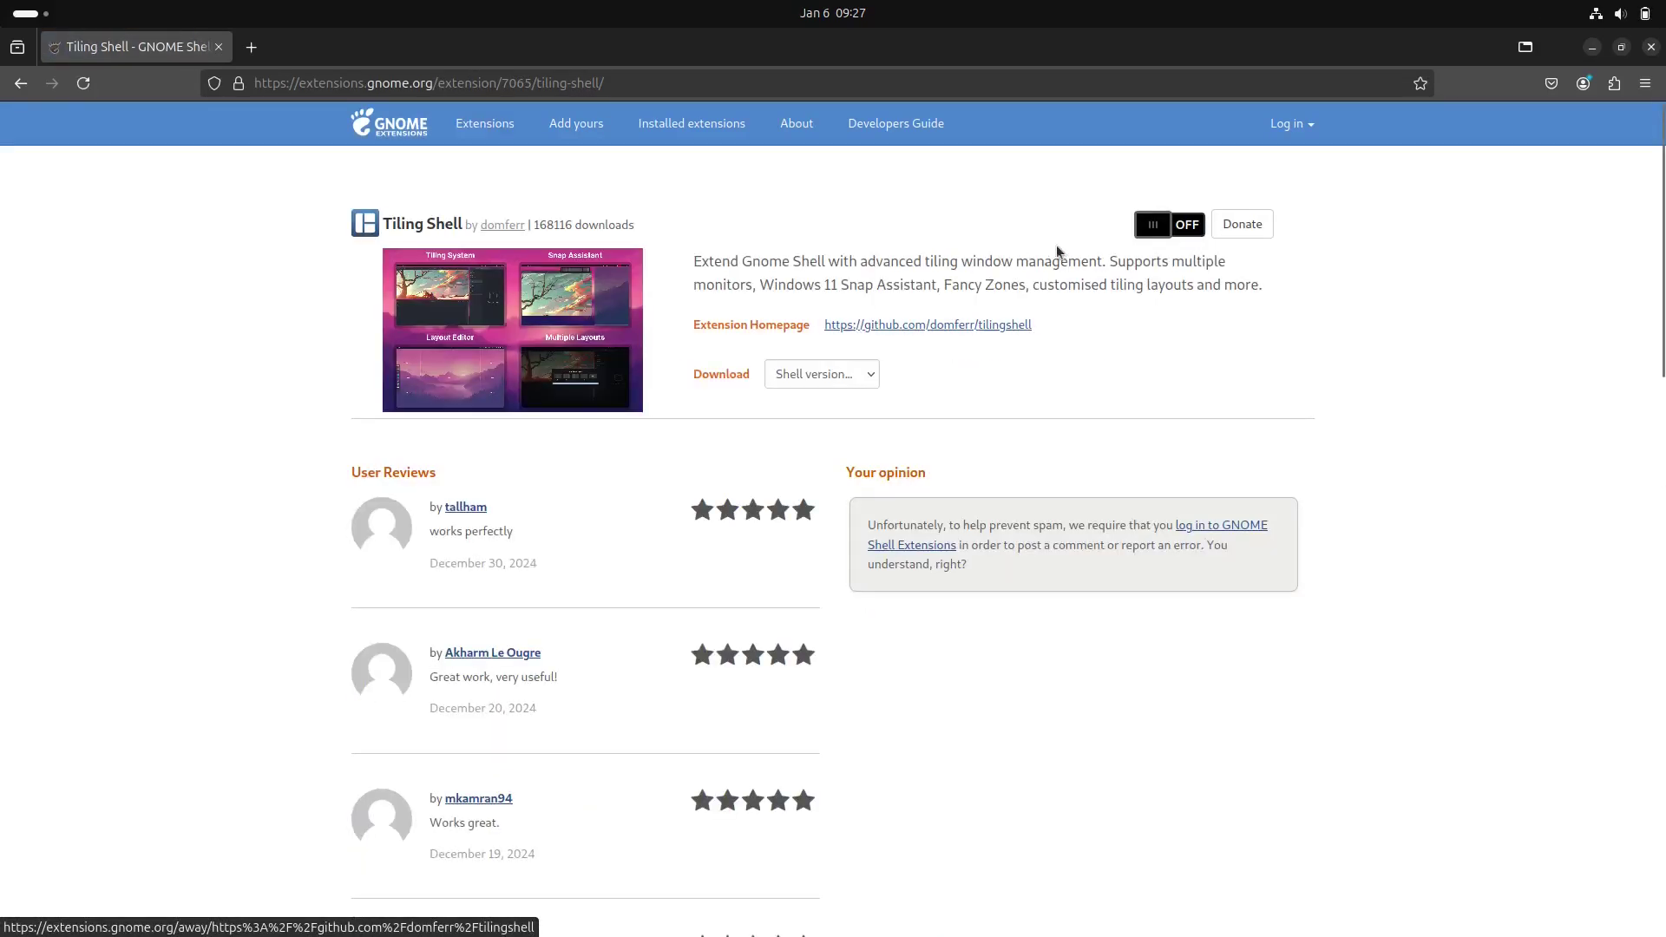
# Step: Switch on and install Tiling Shell, allowing the GNOME Shell integration add-on and its permissions
pyautogui.click(1175, 232)
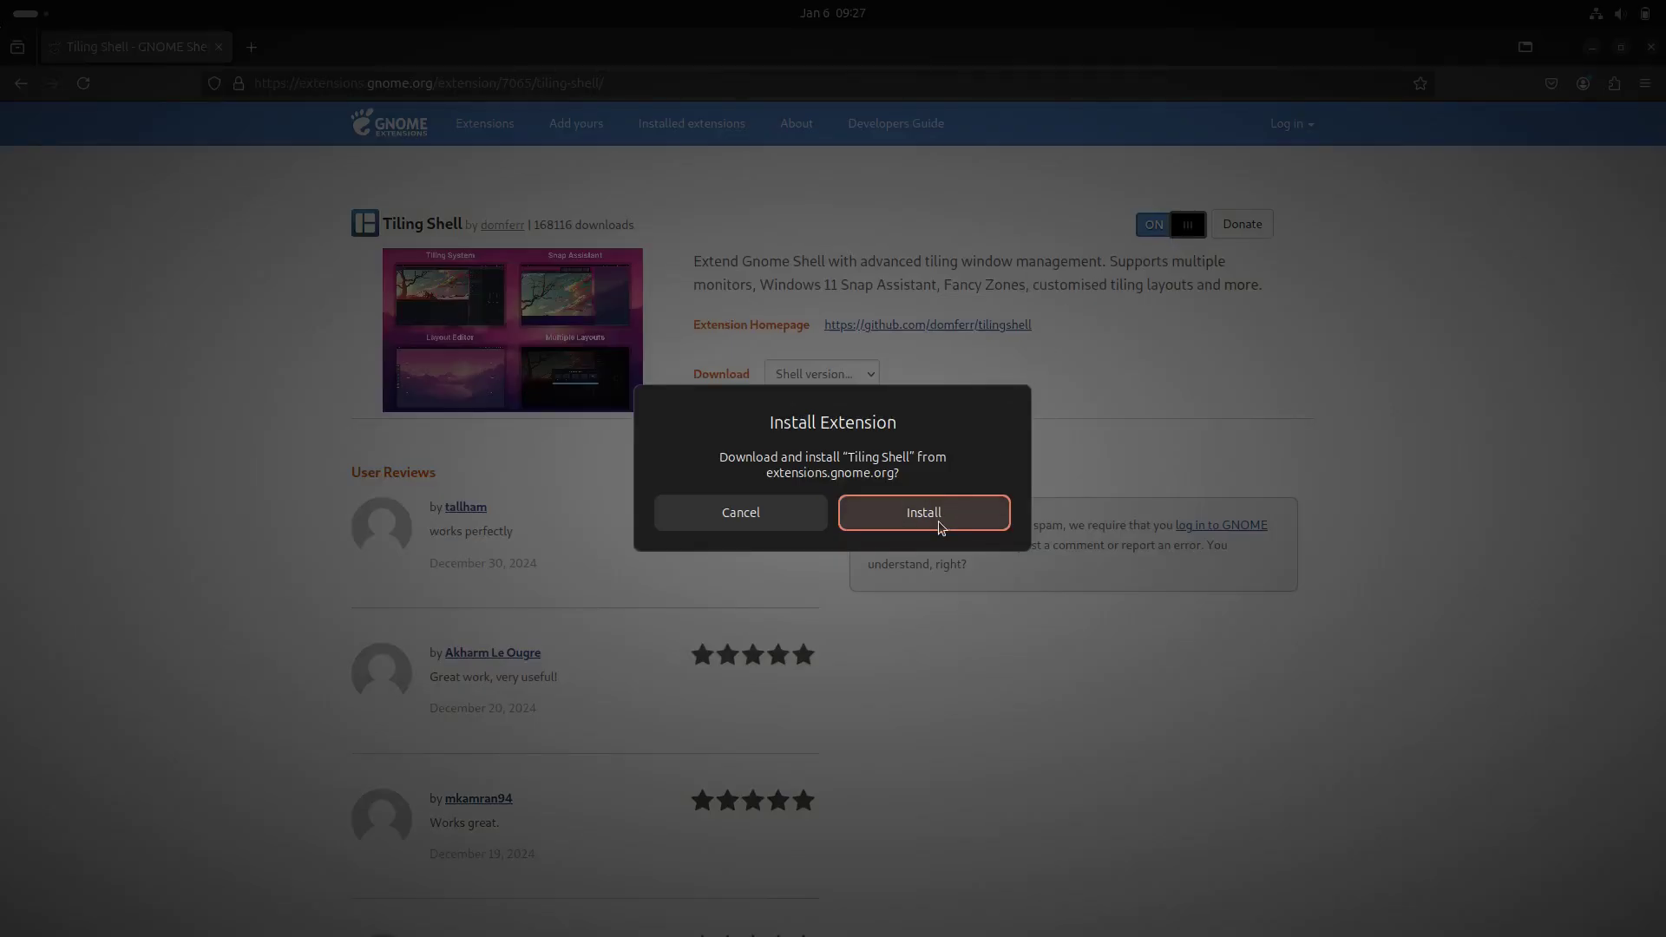
pyautogui.click(940, 520)
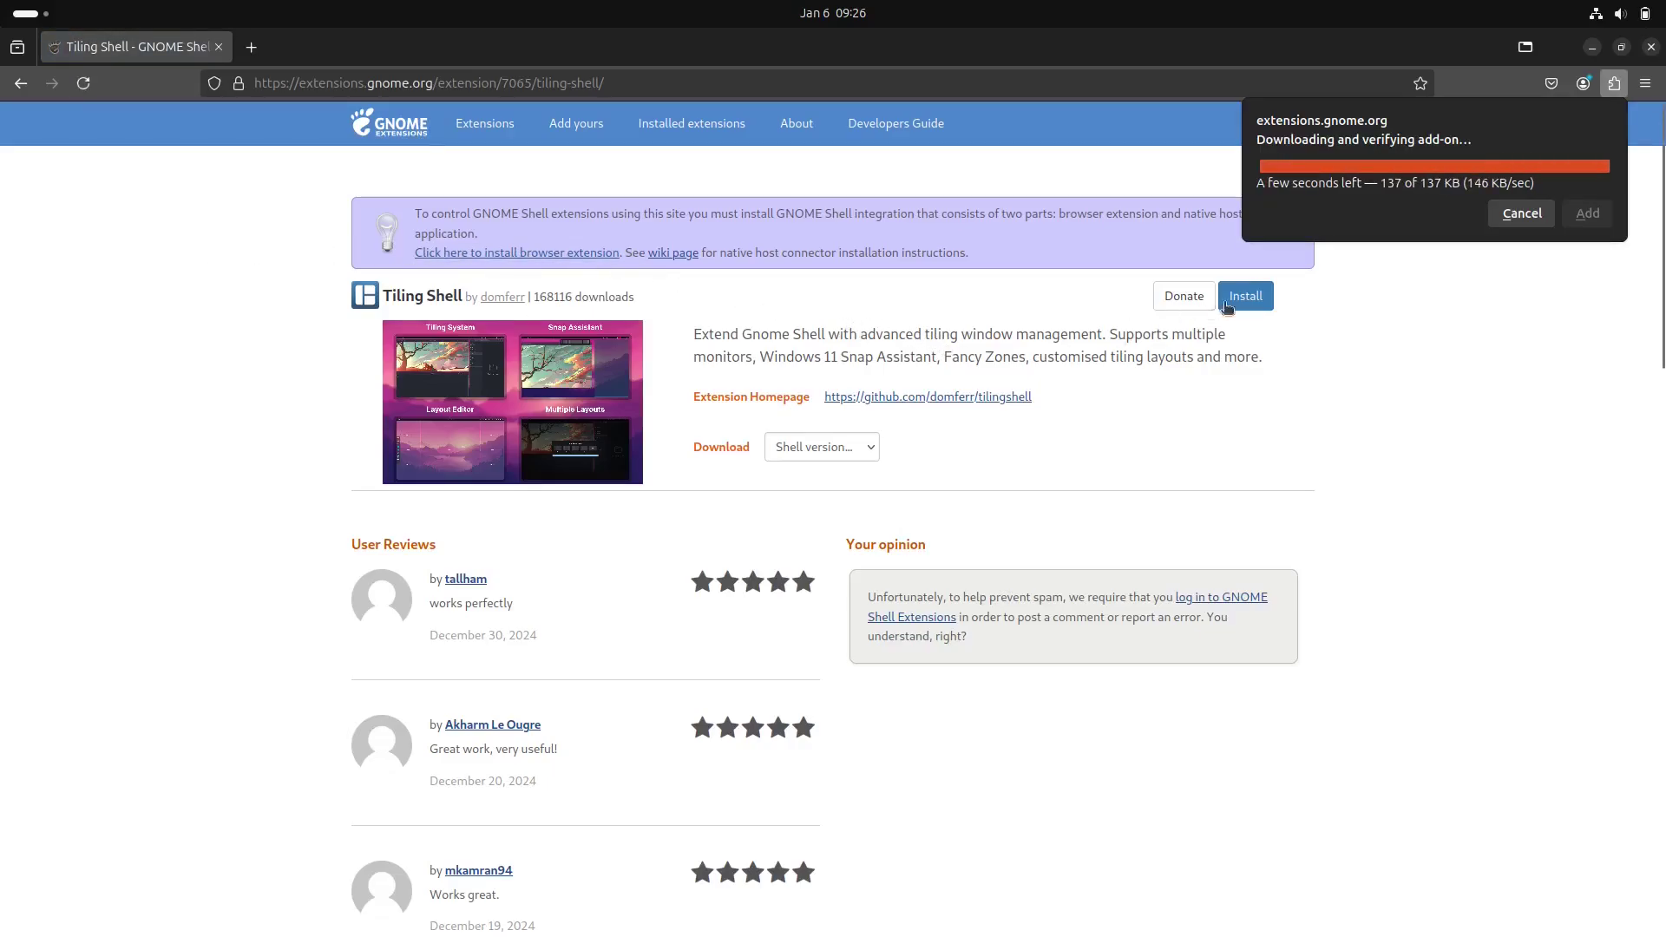
pyautogui.click(1578, 232)
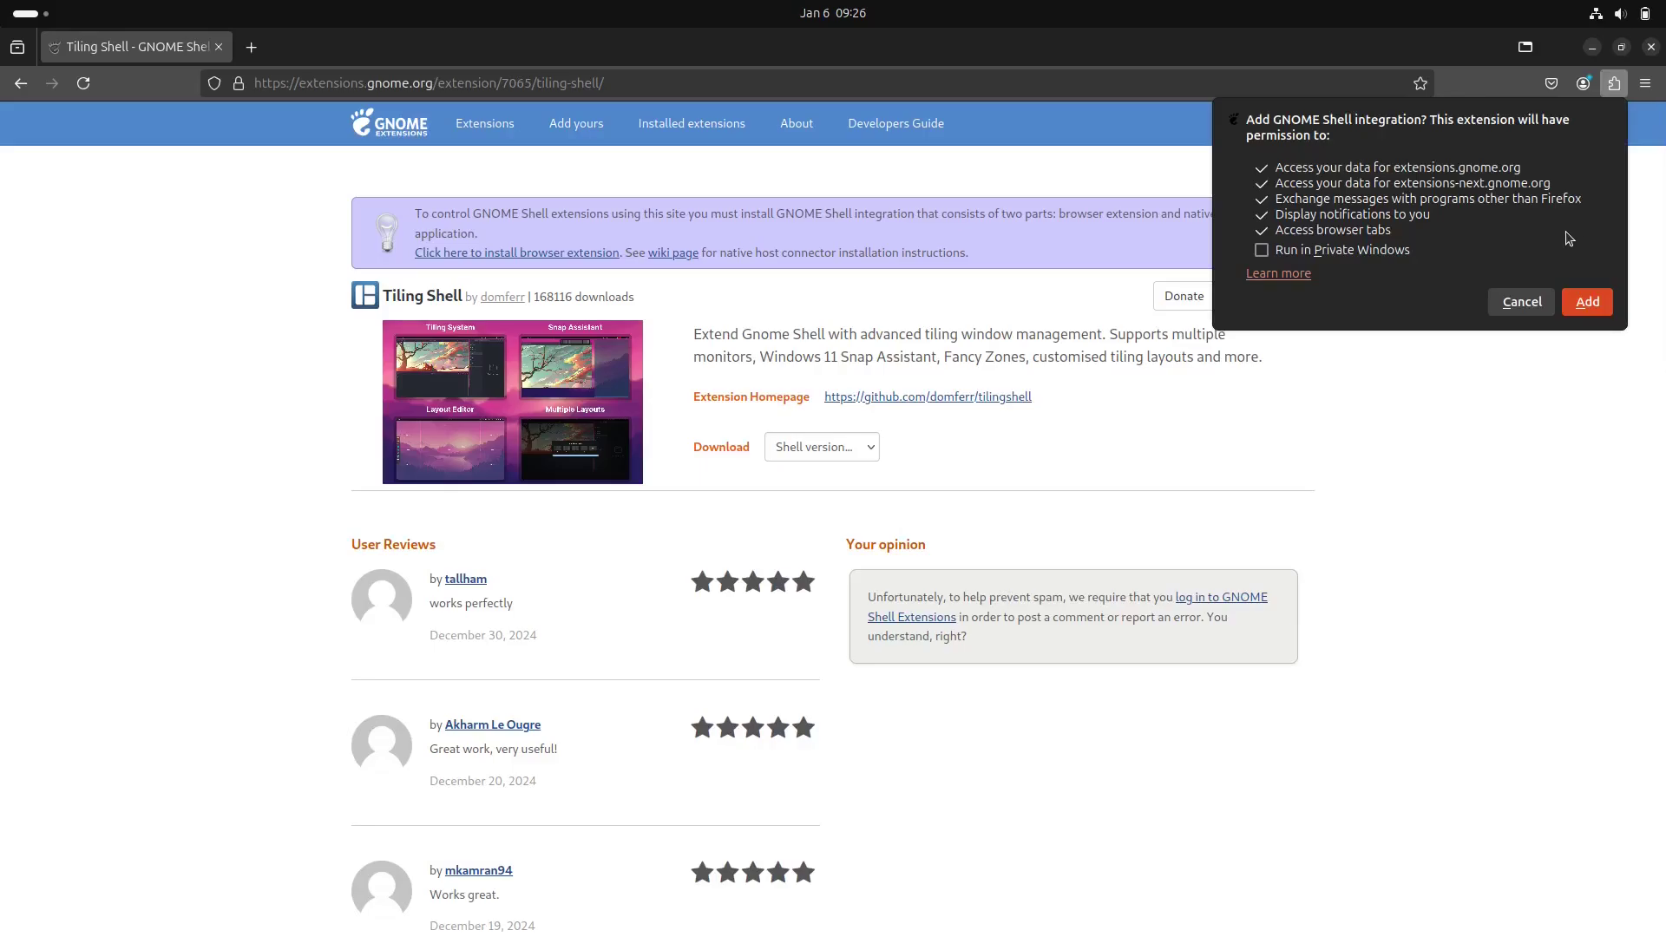
pyautogui.click(1587, 302)
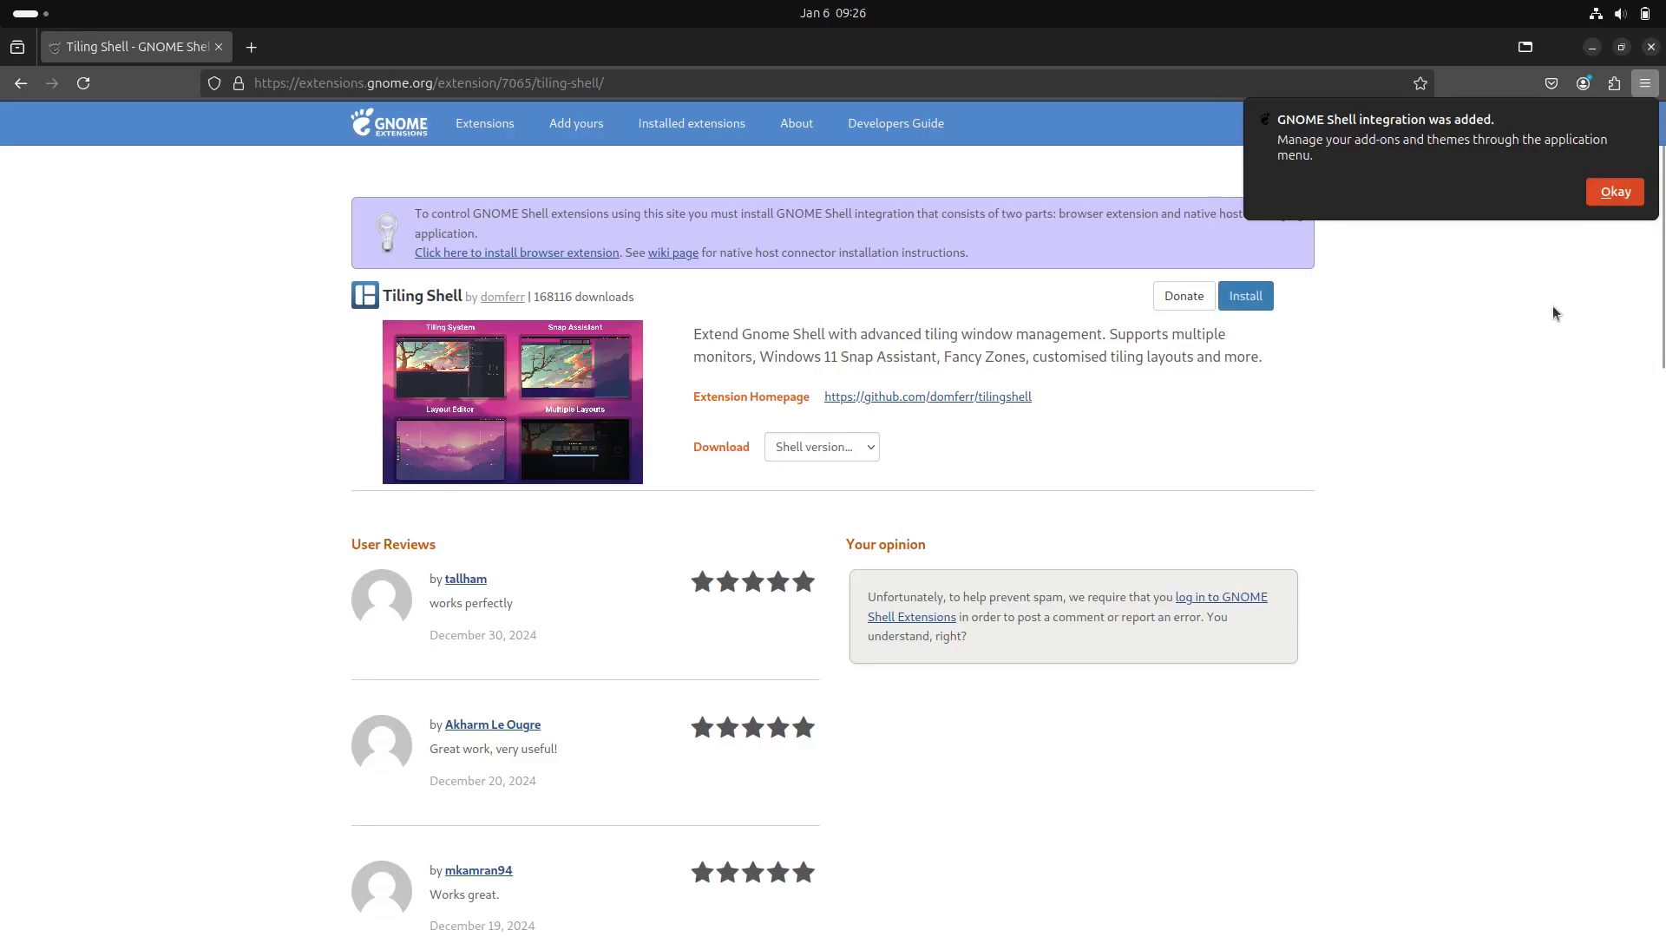
# Step: Dismiss the integration-added notice and check the Tiling Shell layout list
pyautogui.click(1612, 190)
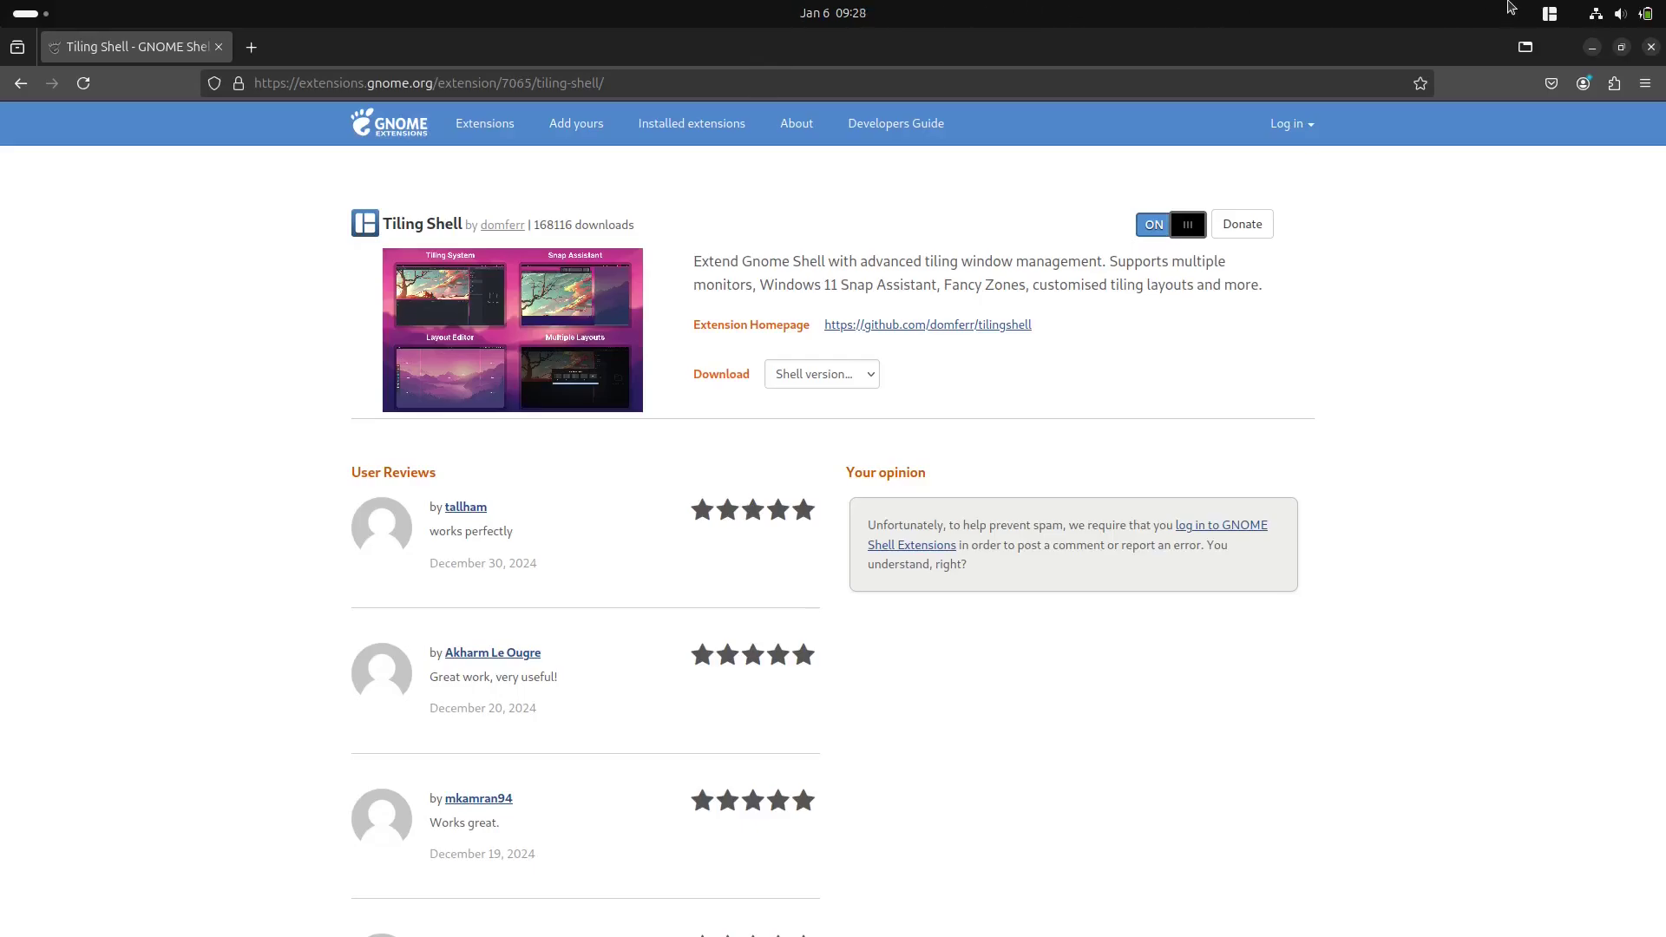
pyautogui.click(1552, 16)
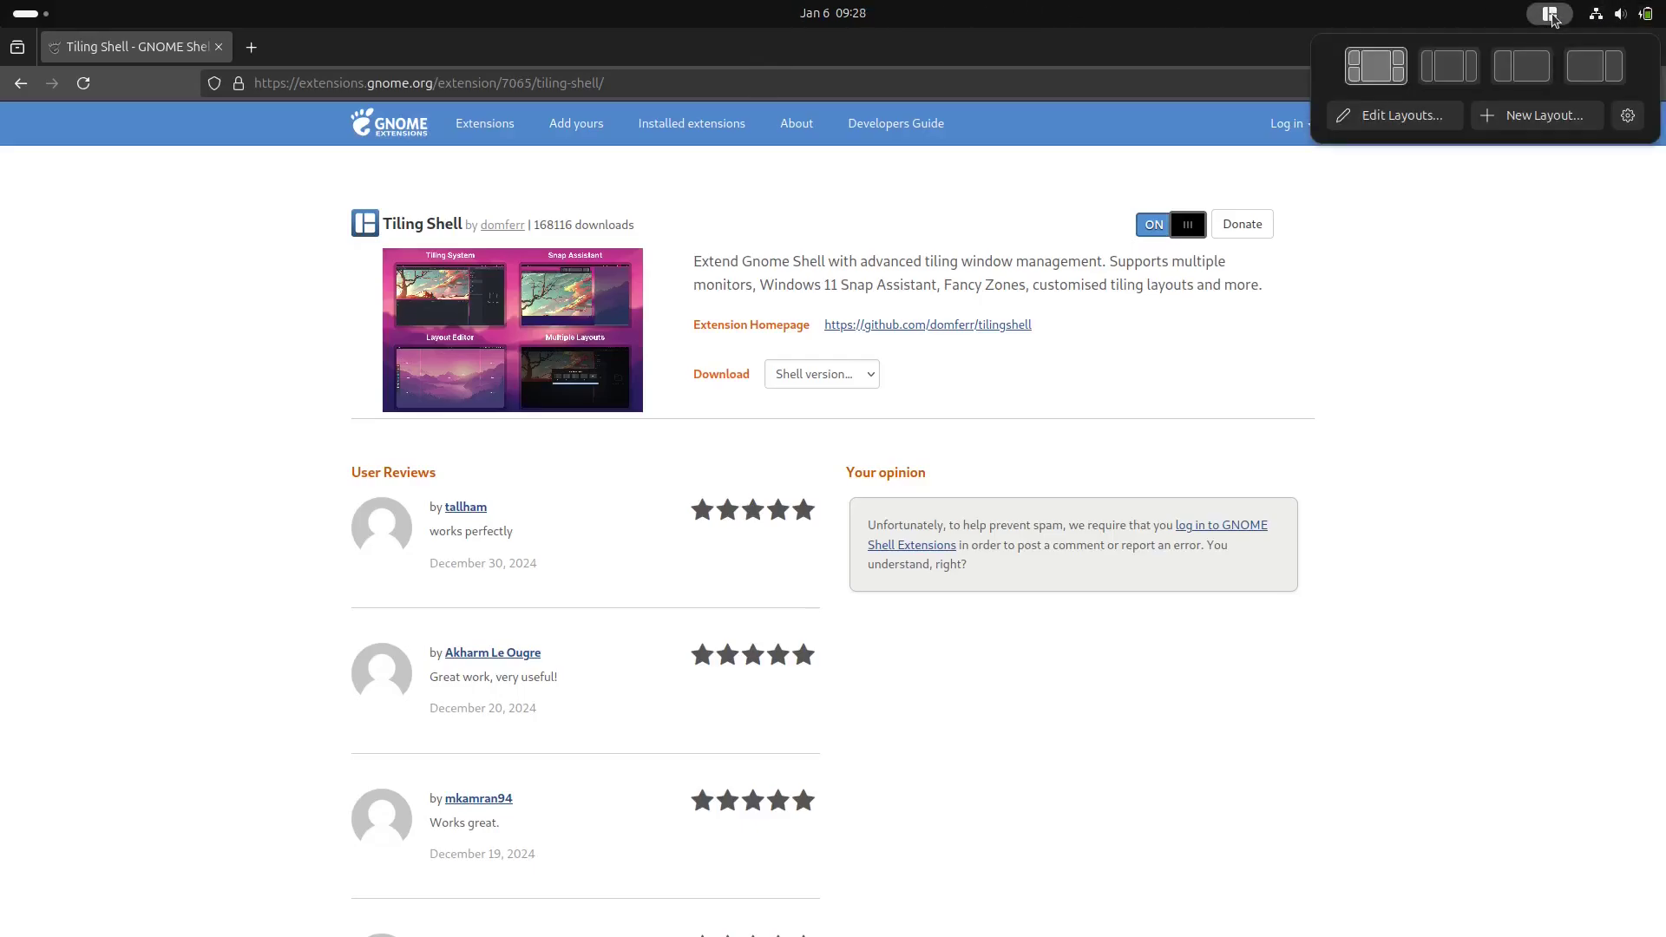
pyautogui.click(1504, 327)
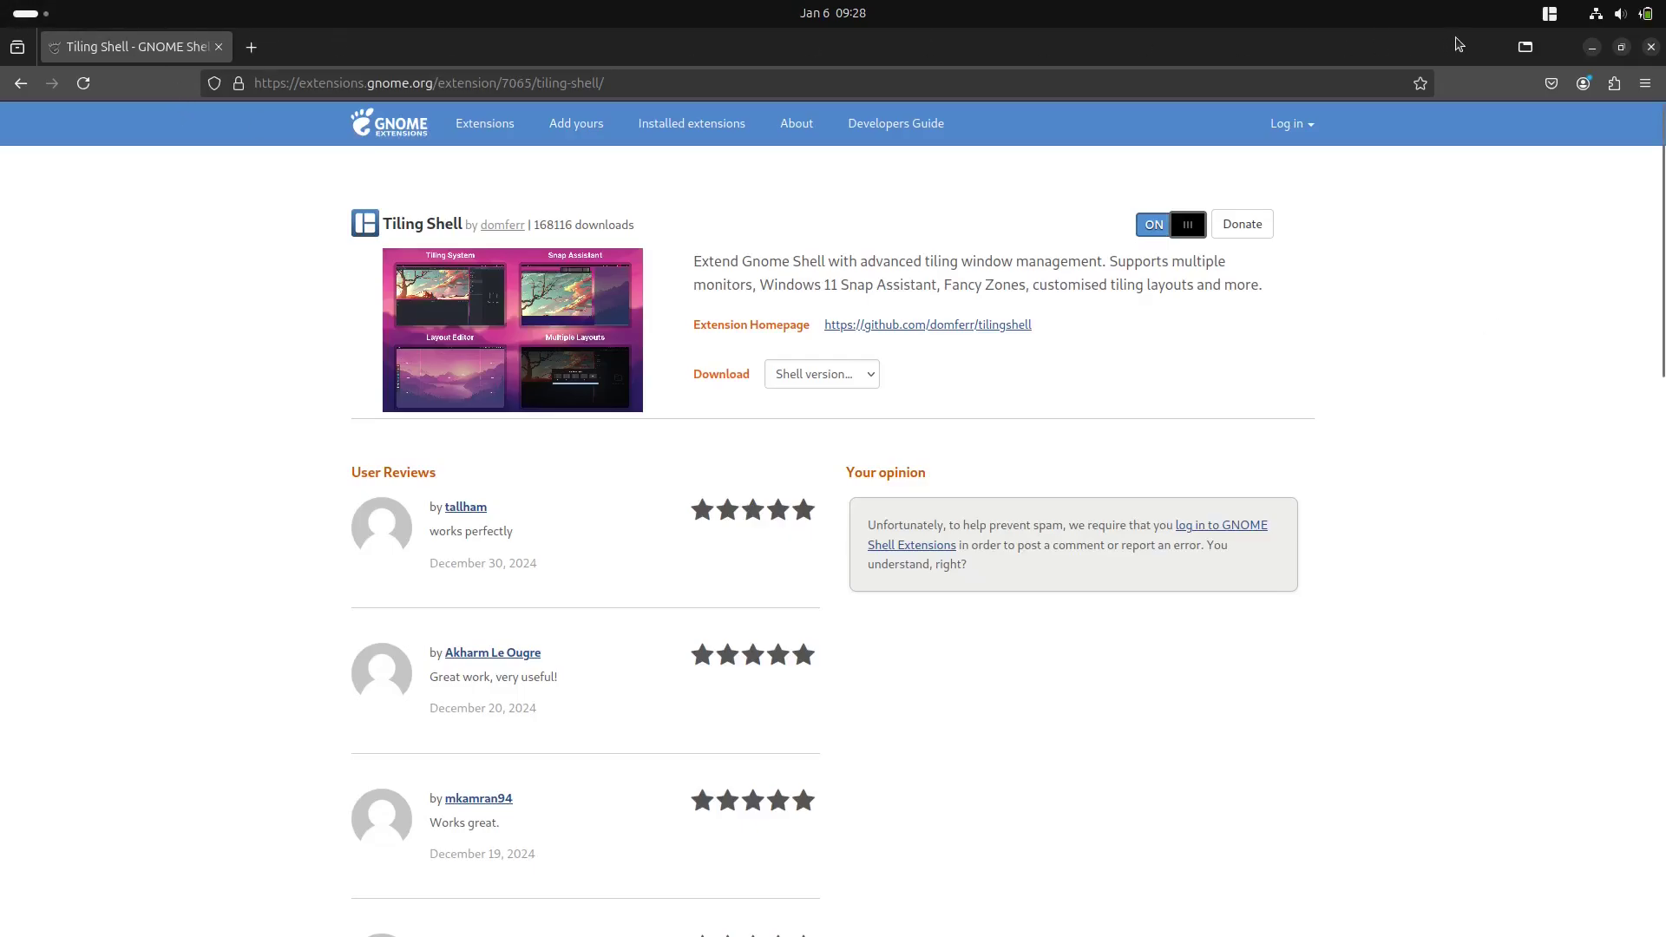
# Step: Close Firefox, open Tiling Shell settings, and turn Show Indicator off then back on
pyautogui.click(1652, 49)
pyautogui.click(1550, 15)
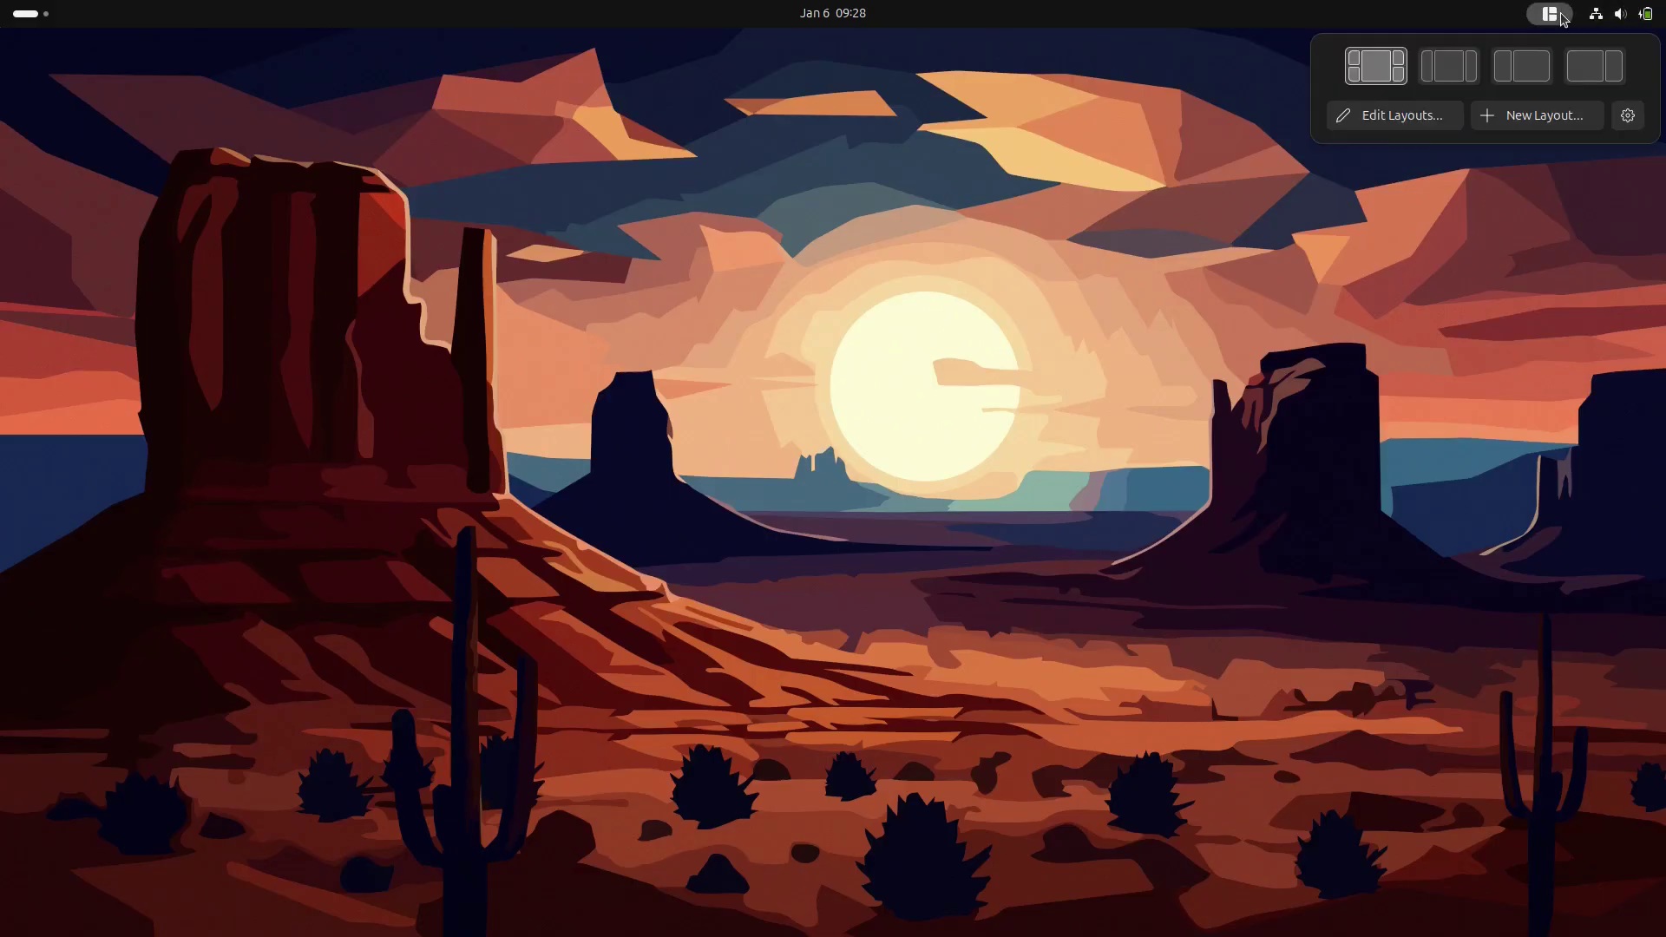
pyautogui.click(1629, 116)
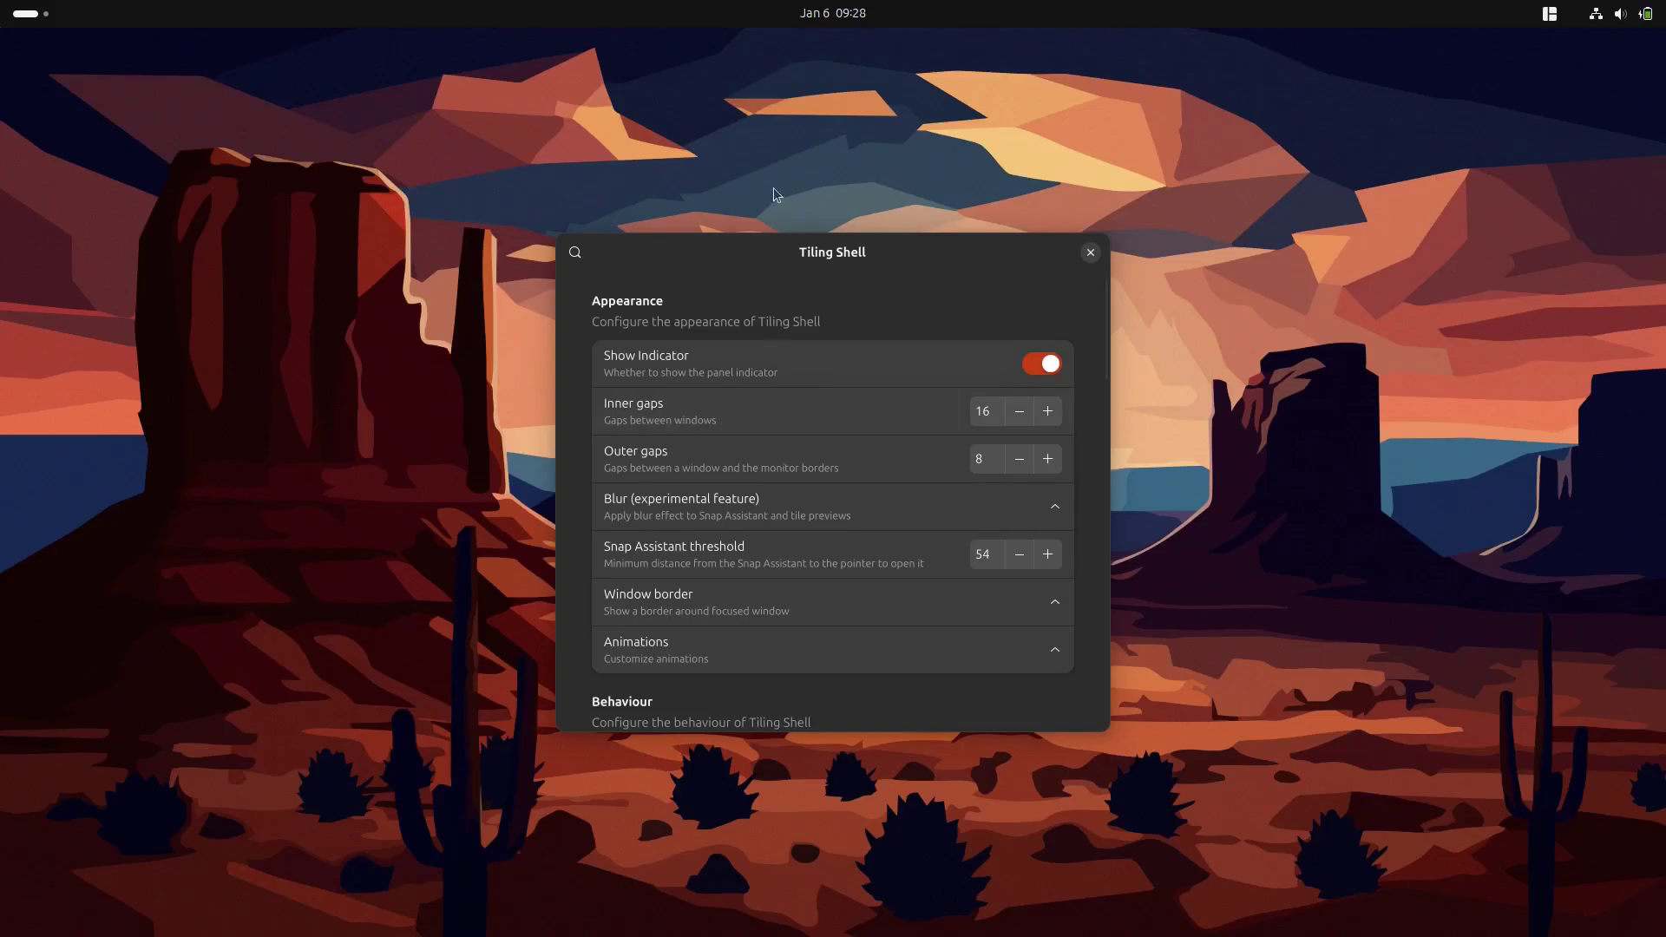
pyautogui.moveTo(789, 256); pyautogui.dragTo(780, 225)
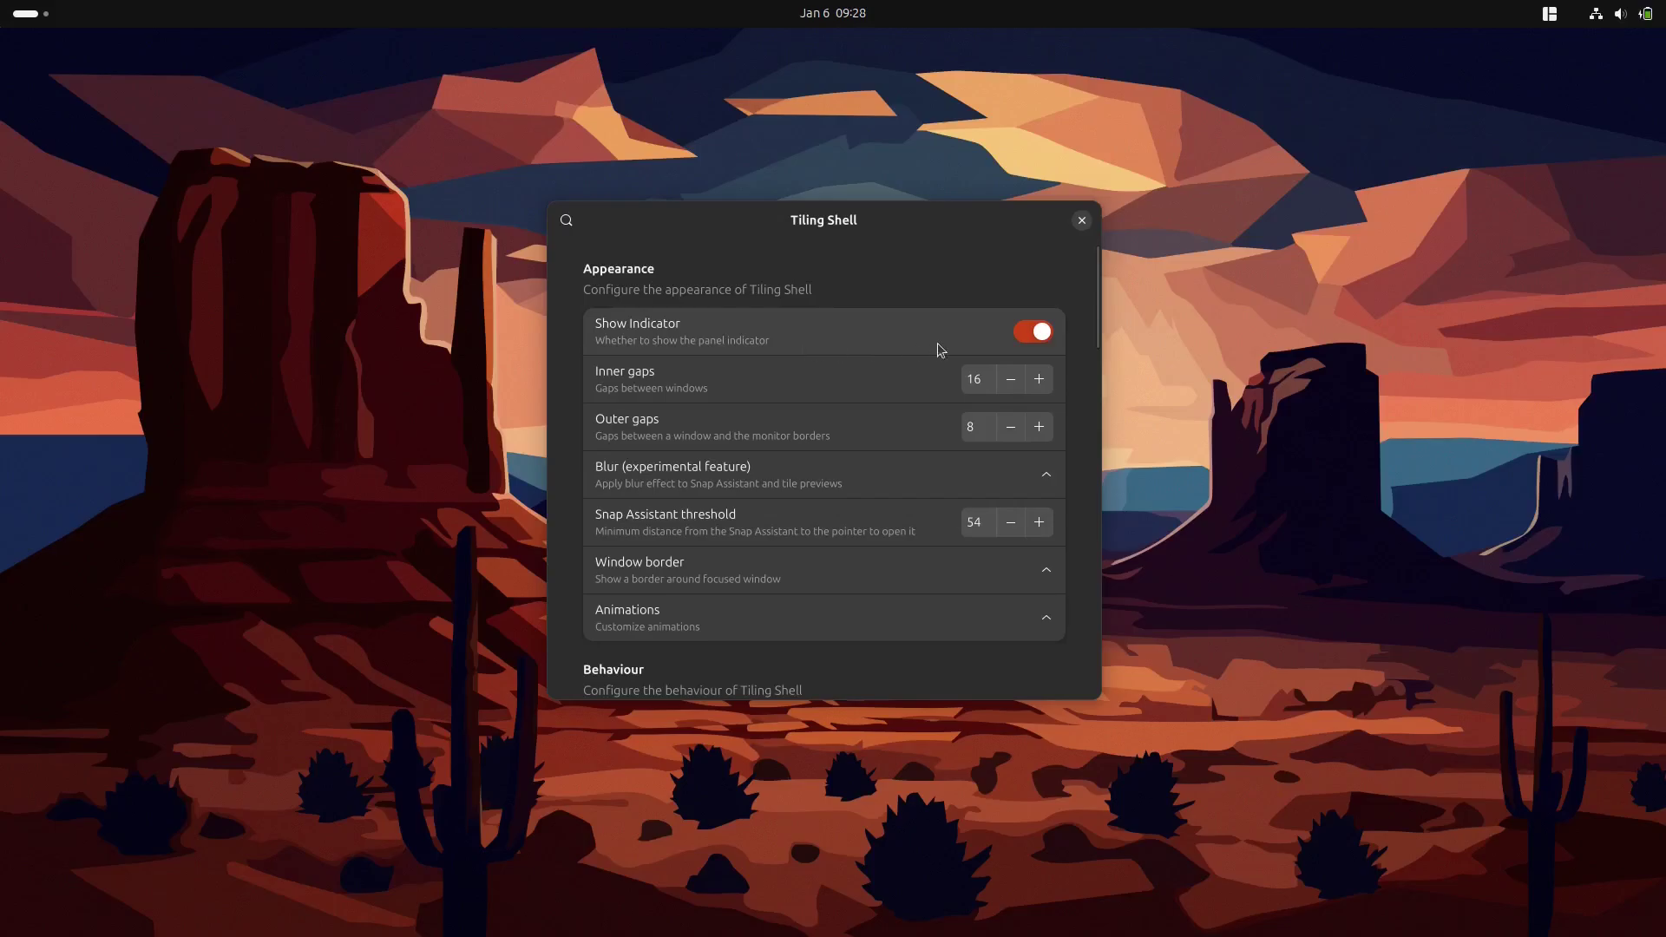
pyautogui.click(1038, 335)
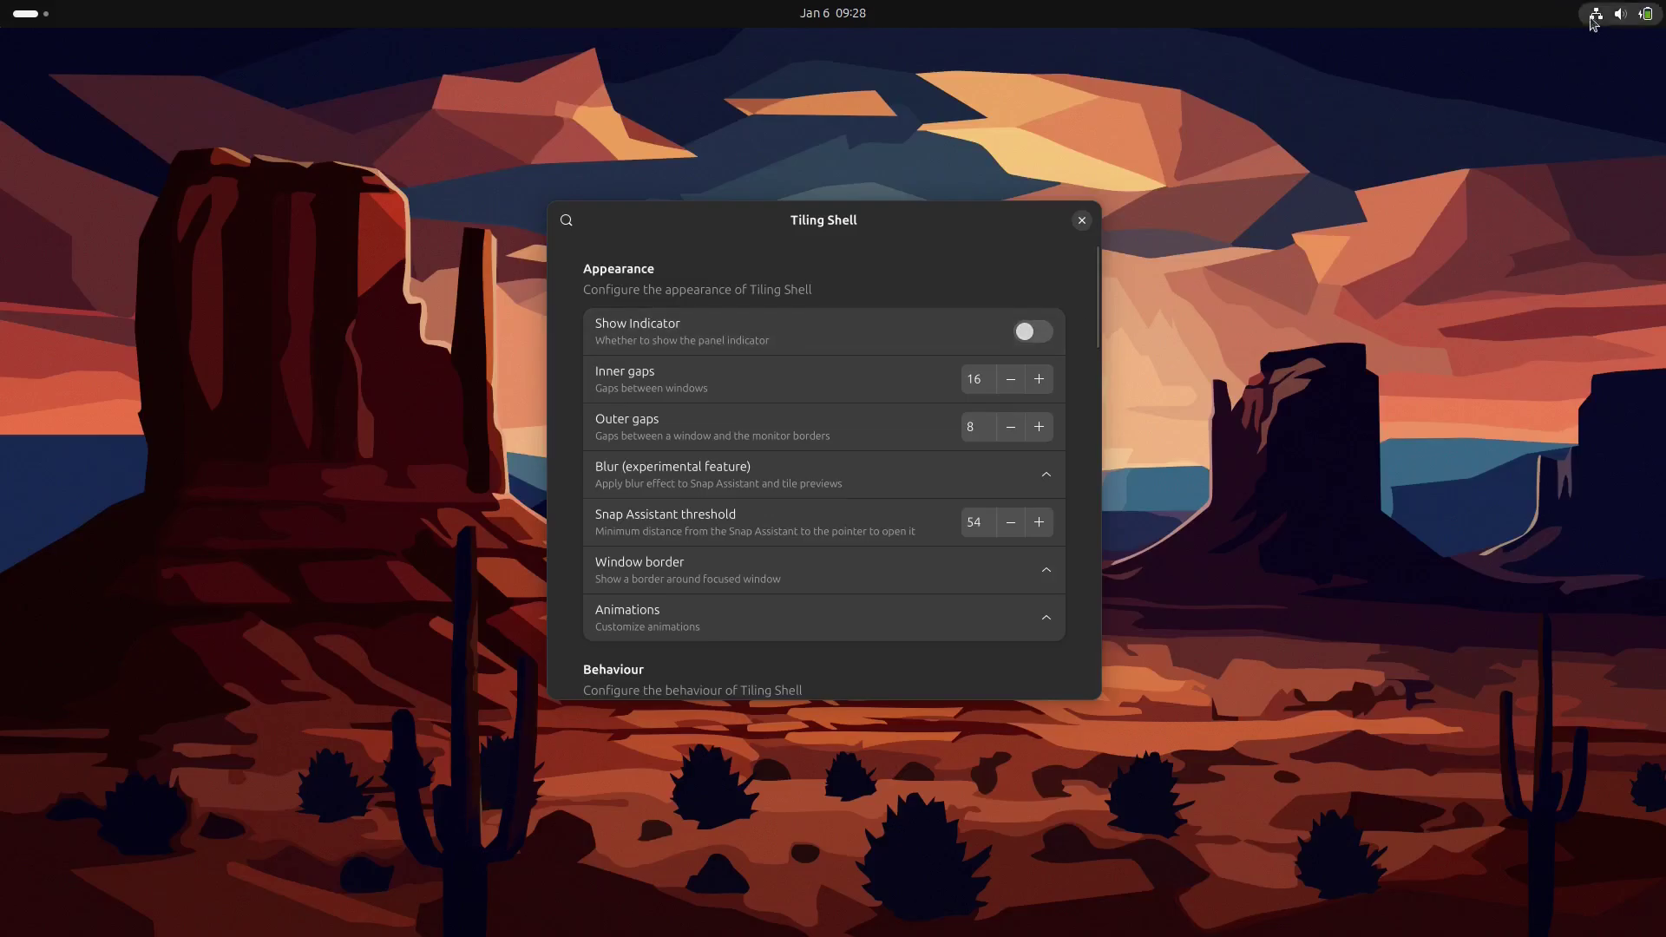
pyautogui.click(1040, 337)
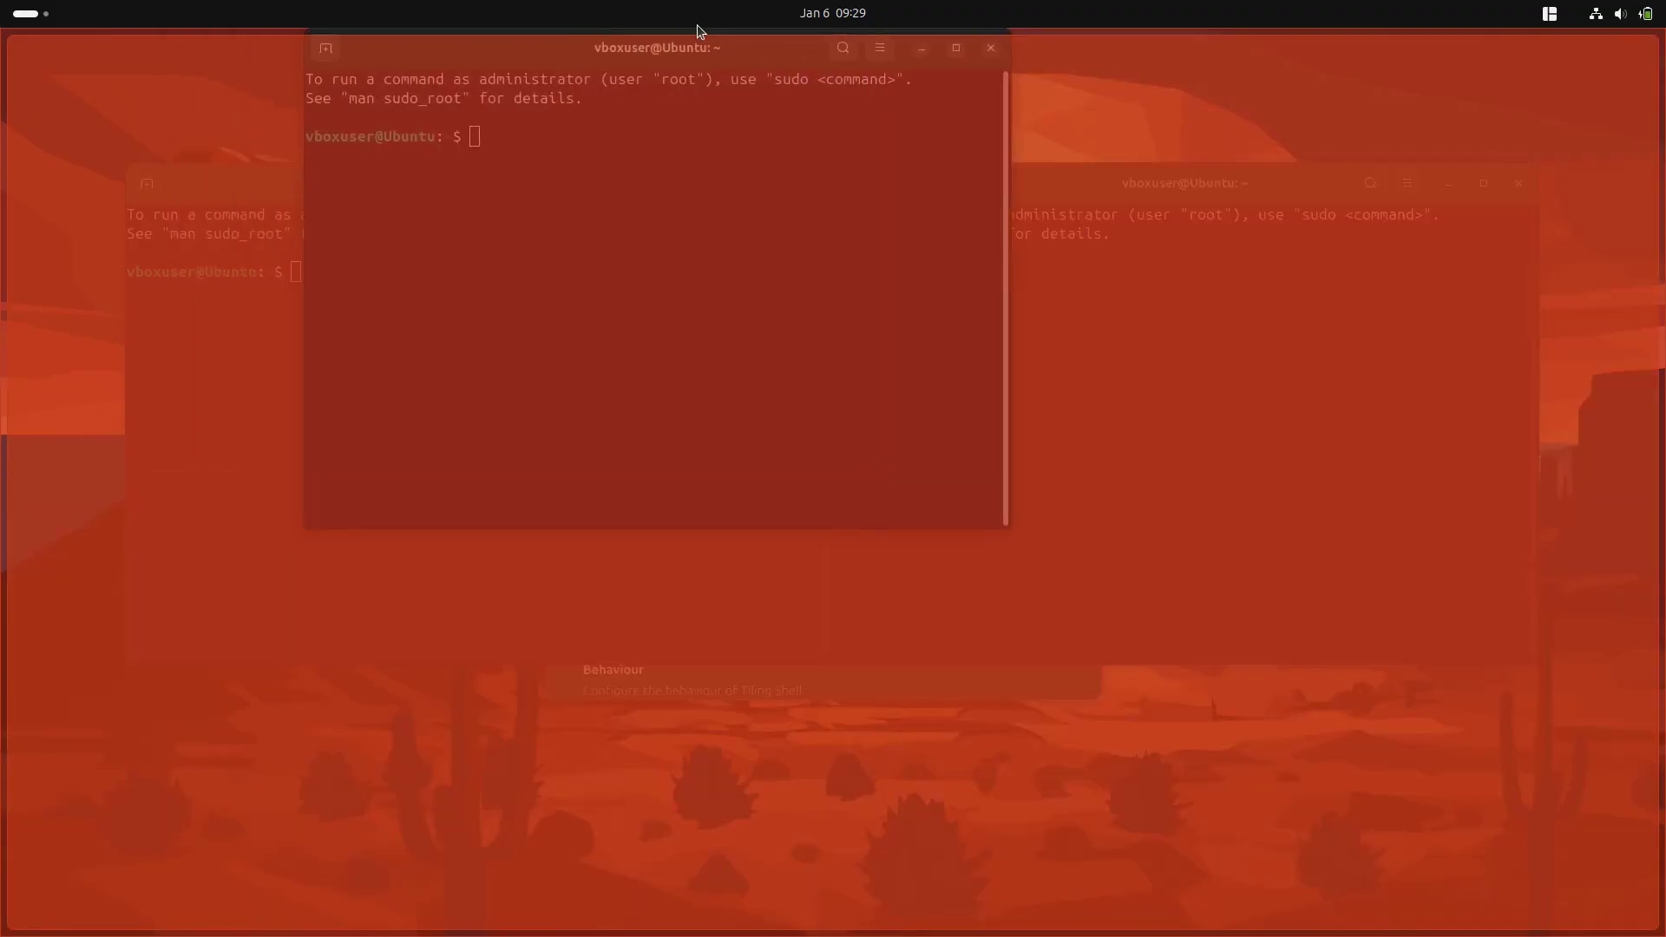
# Step: Snap terminals into the middle and left tiles, and set inner gaps 13, outer gaps 23
pyautogui.moveTo(699, 30); pyautogui.dragTo(755, 87)
pyautogui.moveTo(298, 186); pyautogui.dragTo(617, 83)
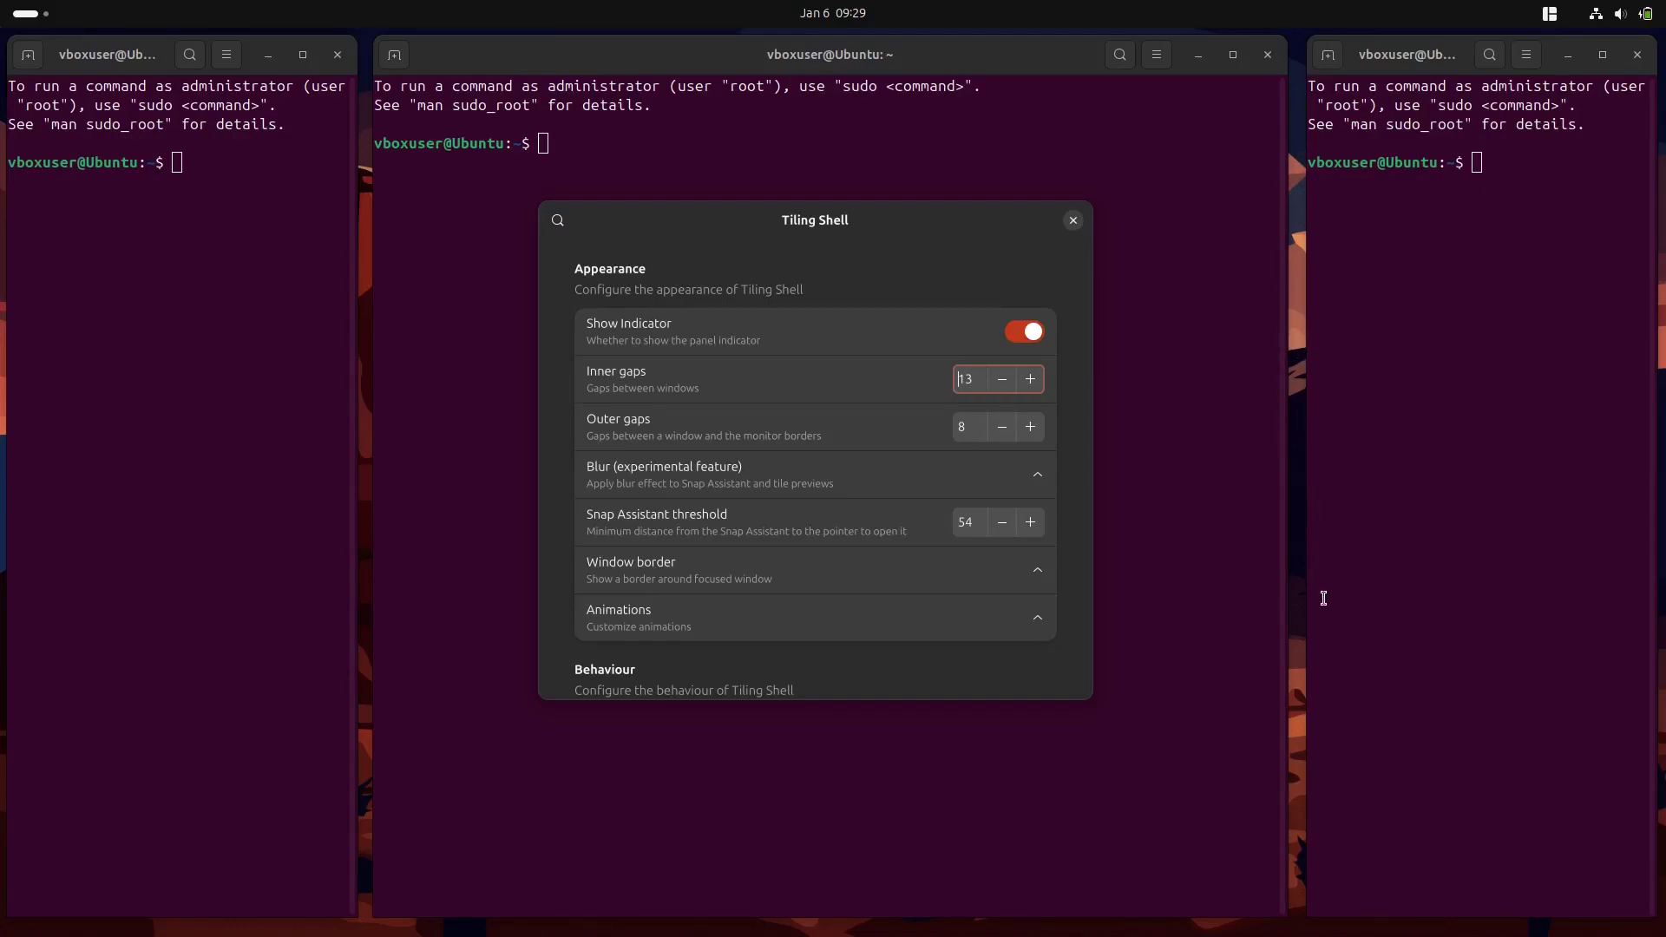
pyautogui.click(1031, 427)
pyautogui.click(1030, 427)
pyautogui.click(1031, 427)
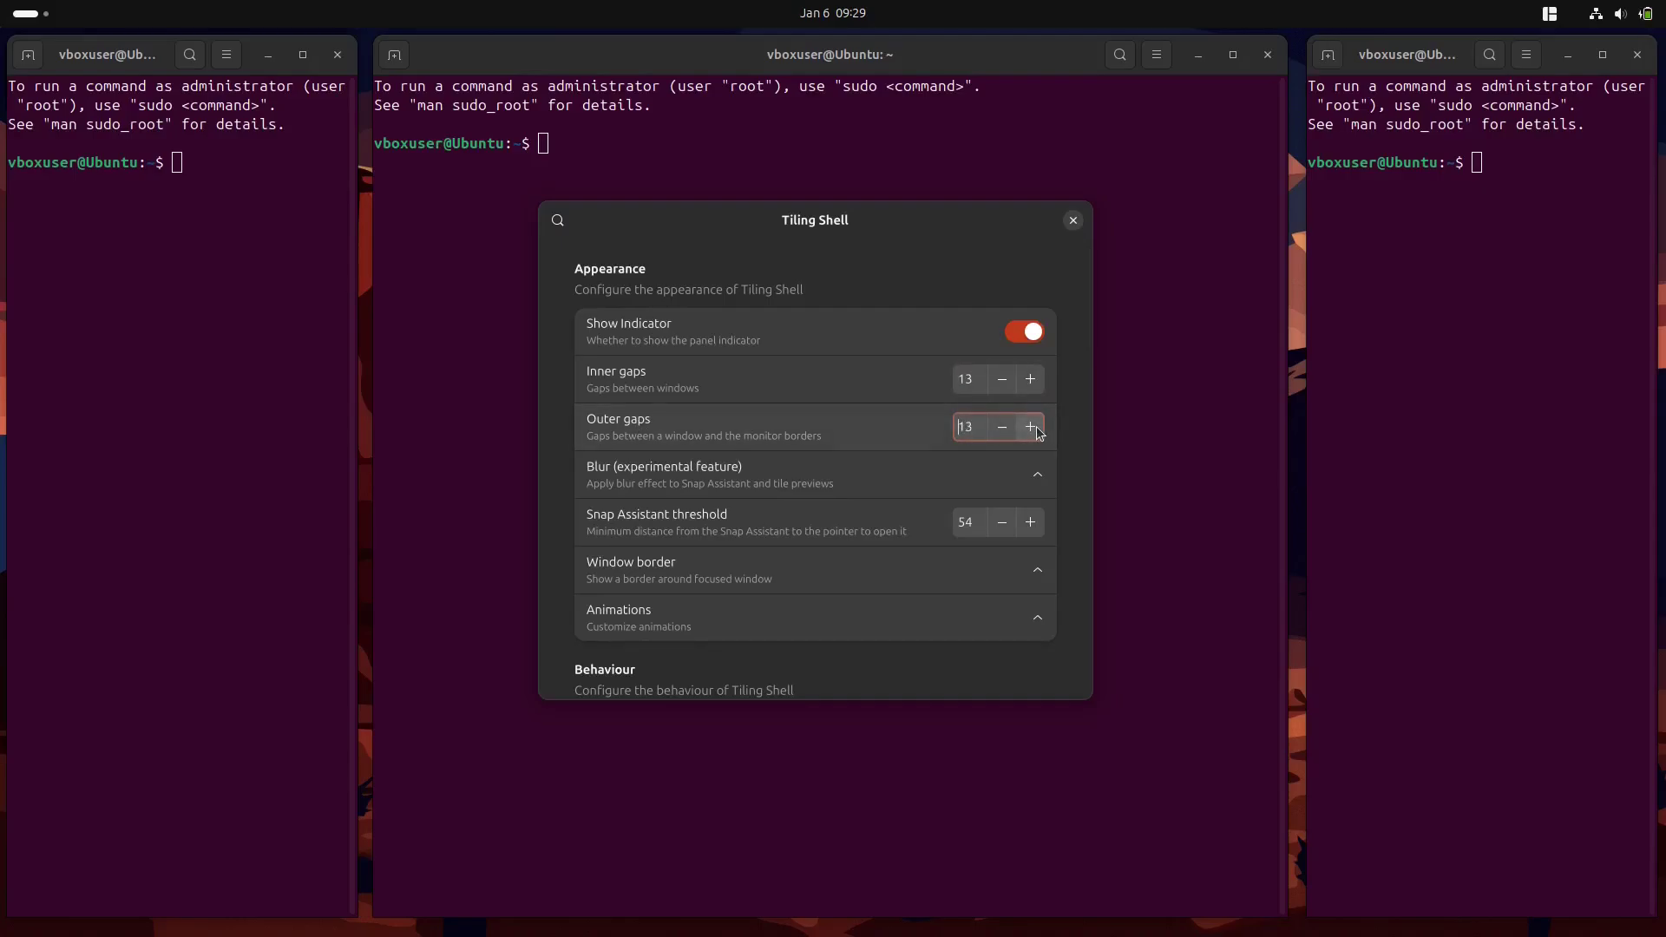
pyautogui.click(1031, 427)
pyautogui.scroll(13, 1030, 427)
# Step: Expand Blur and turn on blur for the Snap Assistant and selected tile preview
pyautogui.click(796, 484)
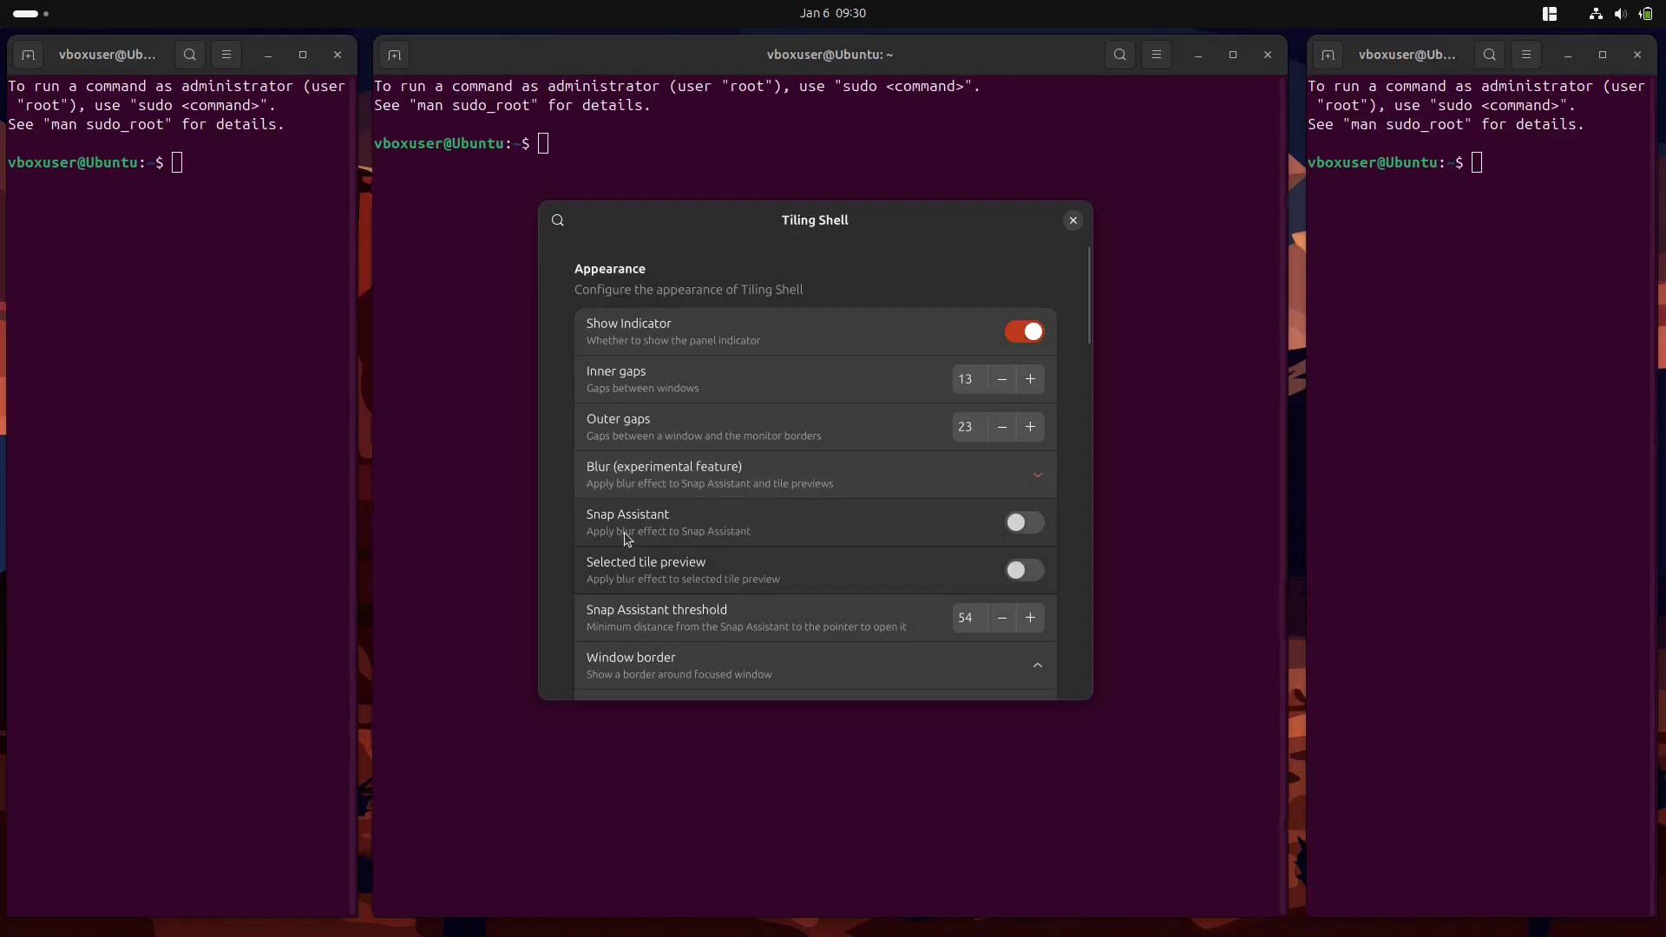
pyautogui.click(1024, 523)
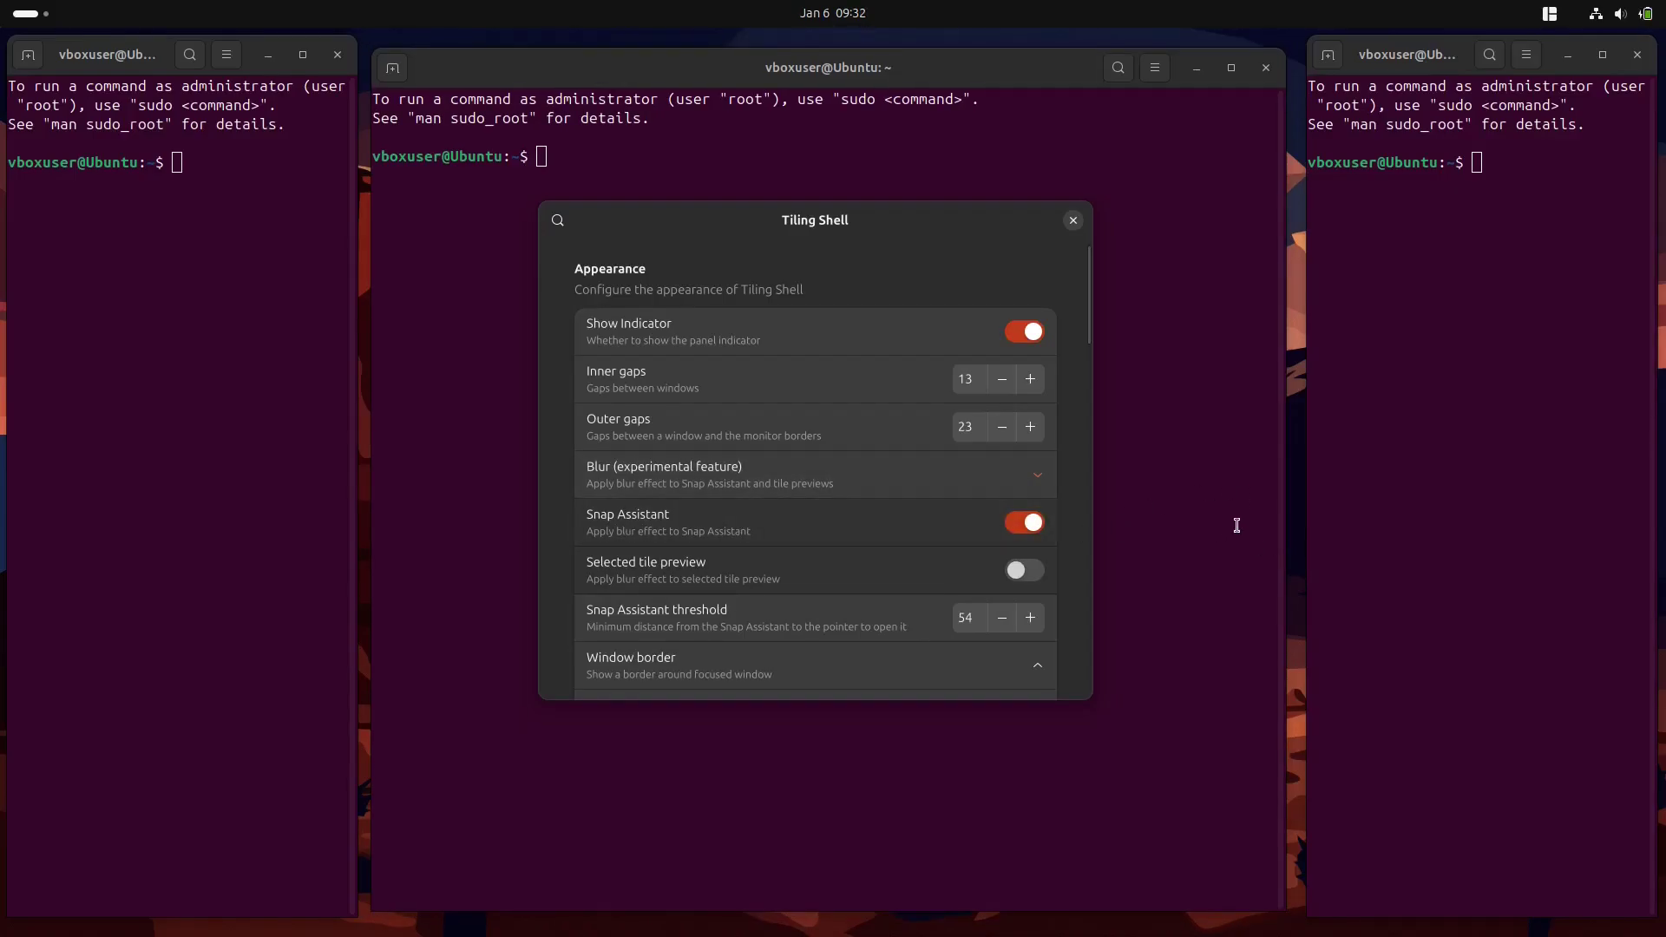
pyautogui.click(1032, 570)
# Step: Drag a terminal to preview the blur, then switch the blur back off
pyautogui.moveTo(833, 69); pyautogui.dragTo(773, 87)
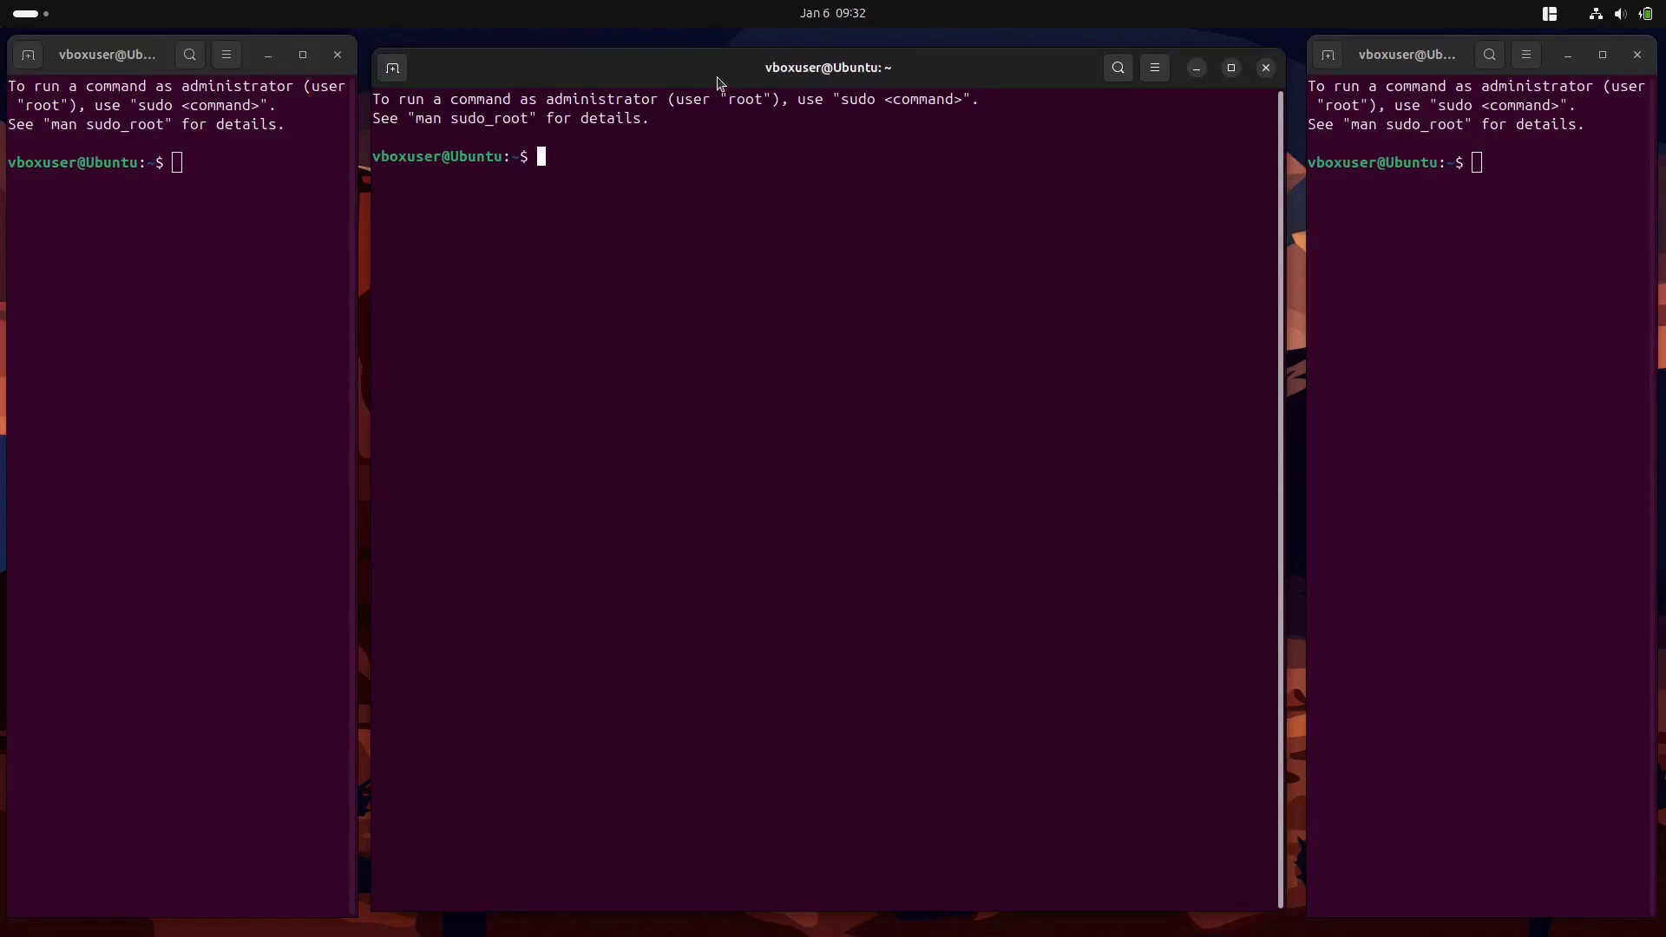
pyautogui.hotkey('alt', 'Tab')
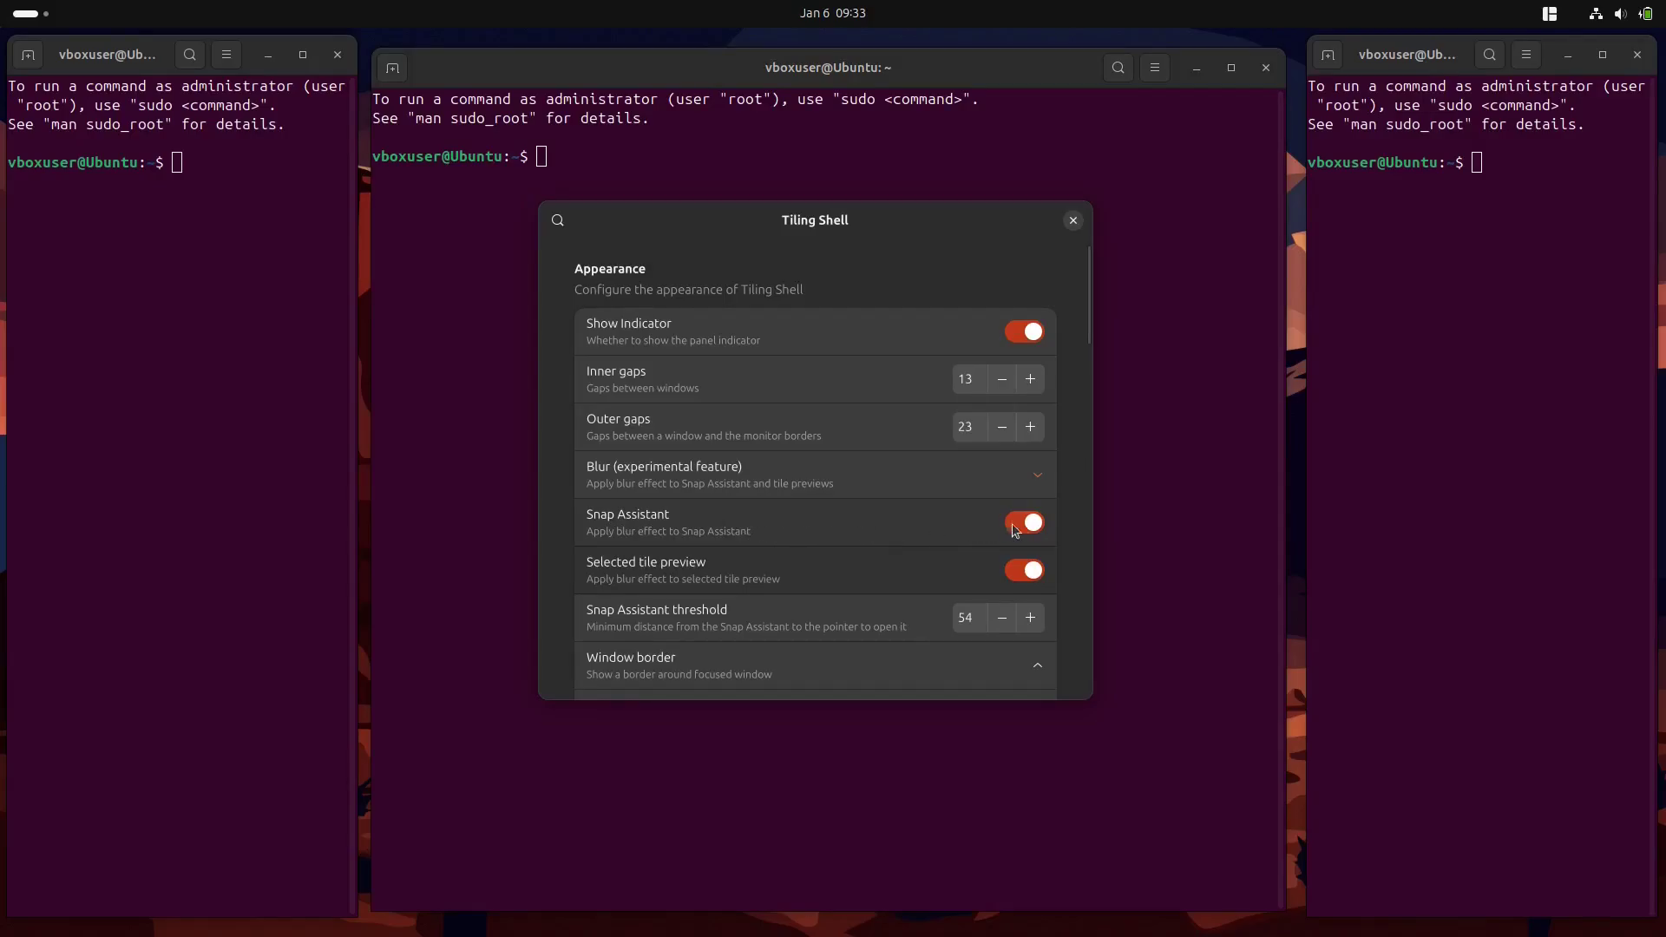
pyautogui.click(1022, 522)
pyautogui.scroll(-3, 1004, 453)
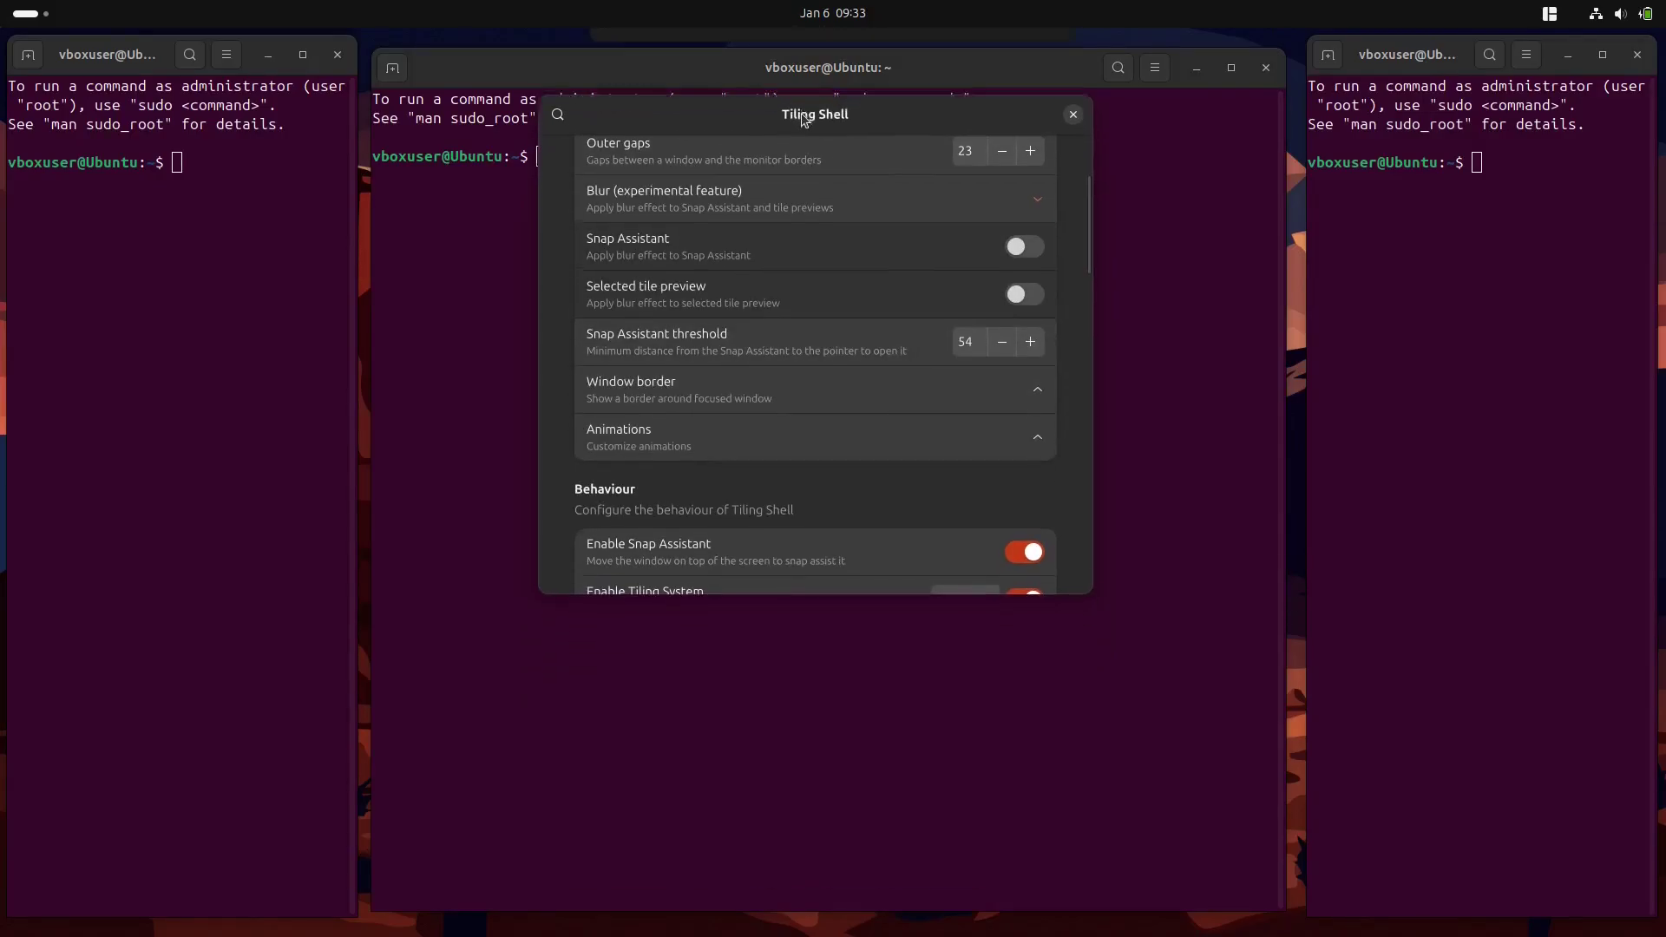
# Step: Lower the Snap Assistant threshold to 0 and test it by dragging a window up
pyautogui.moveTo(803, 239); pyautogui.dragTo(805, 182)
pyautogui.click(991, 410)
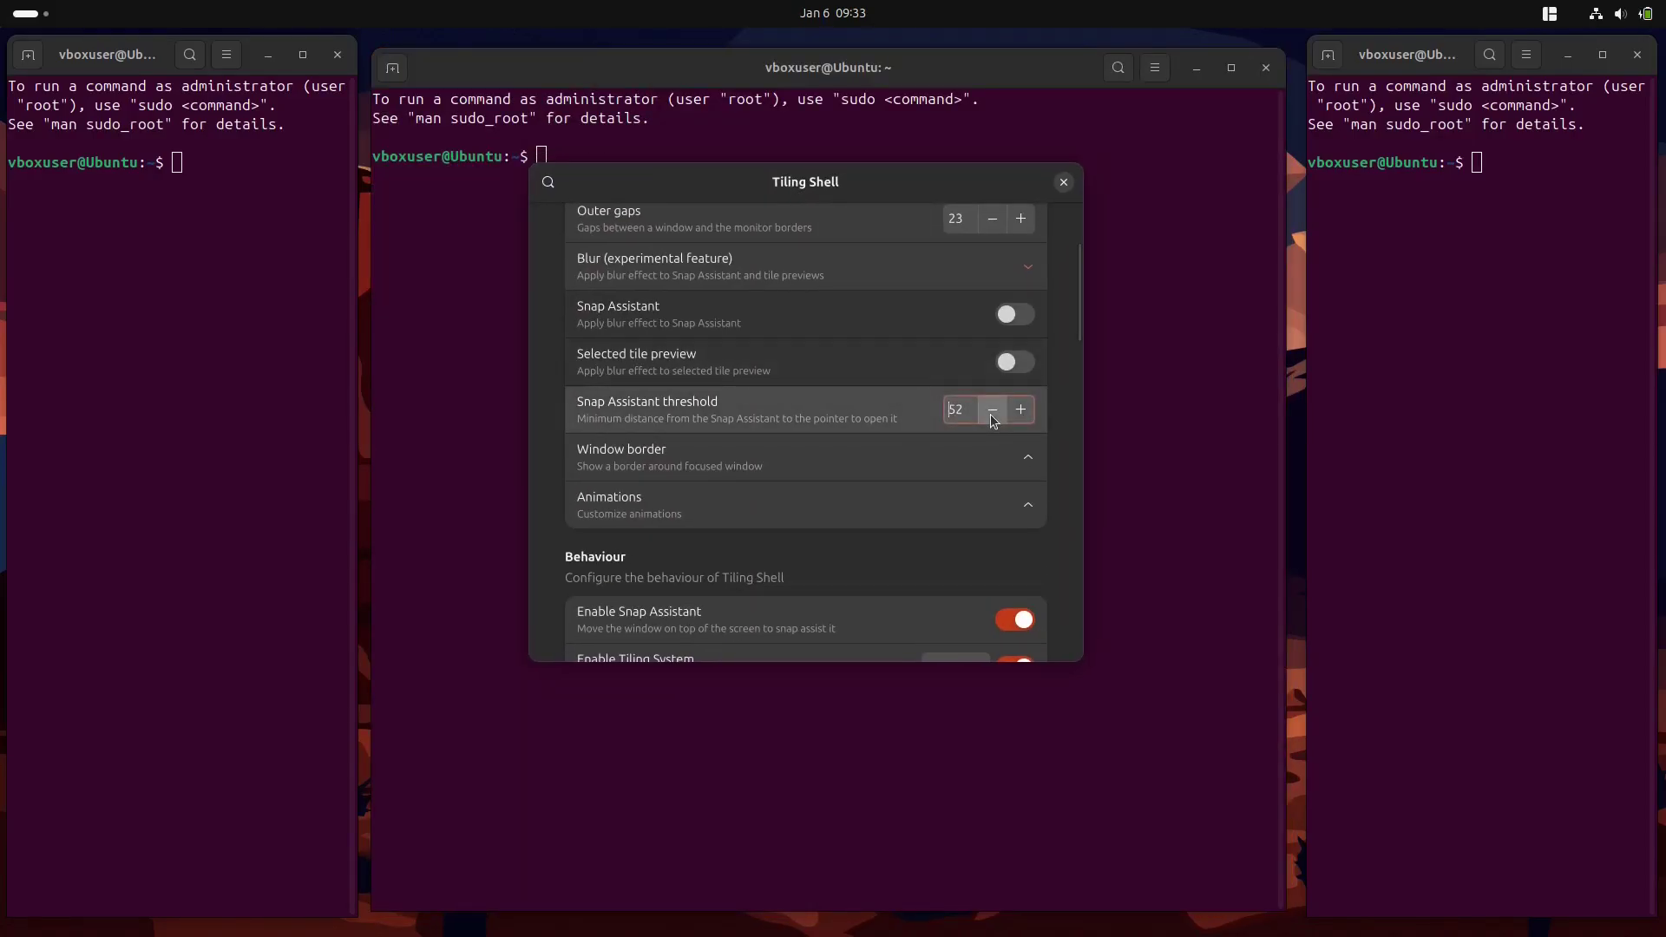
pyautogui.click(993, 415)
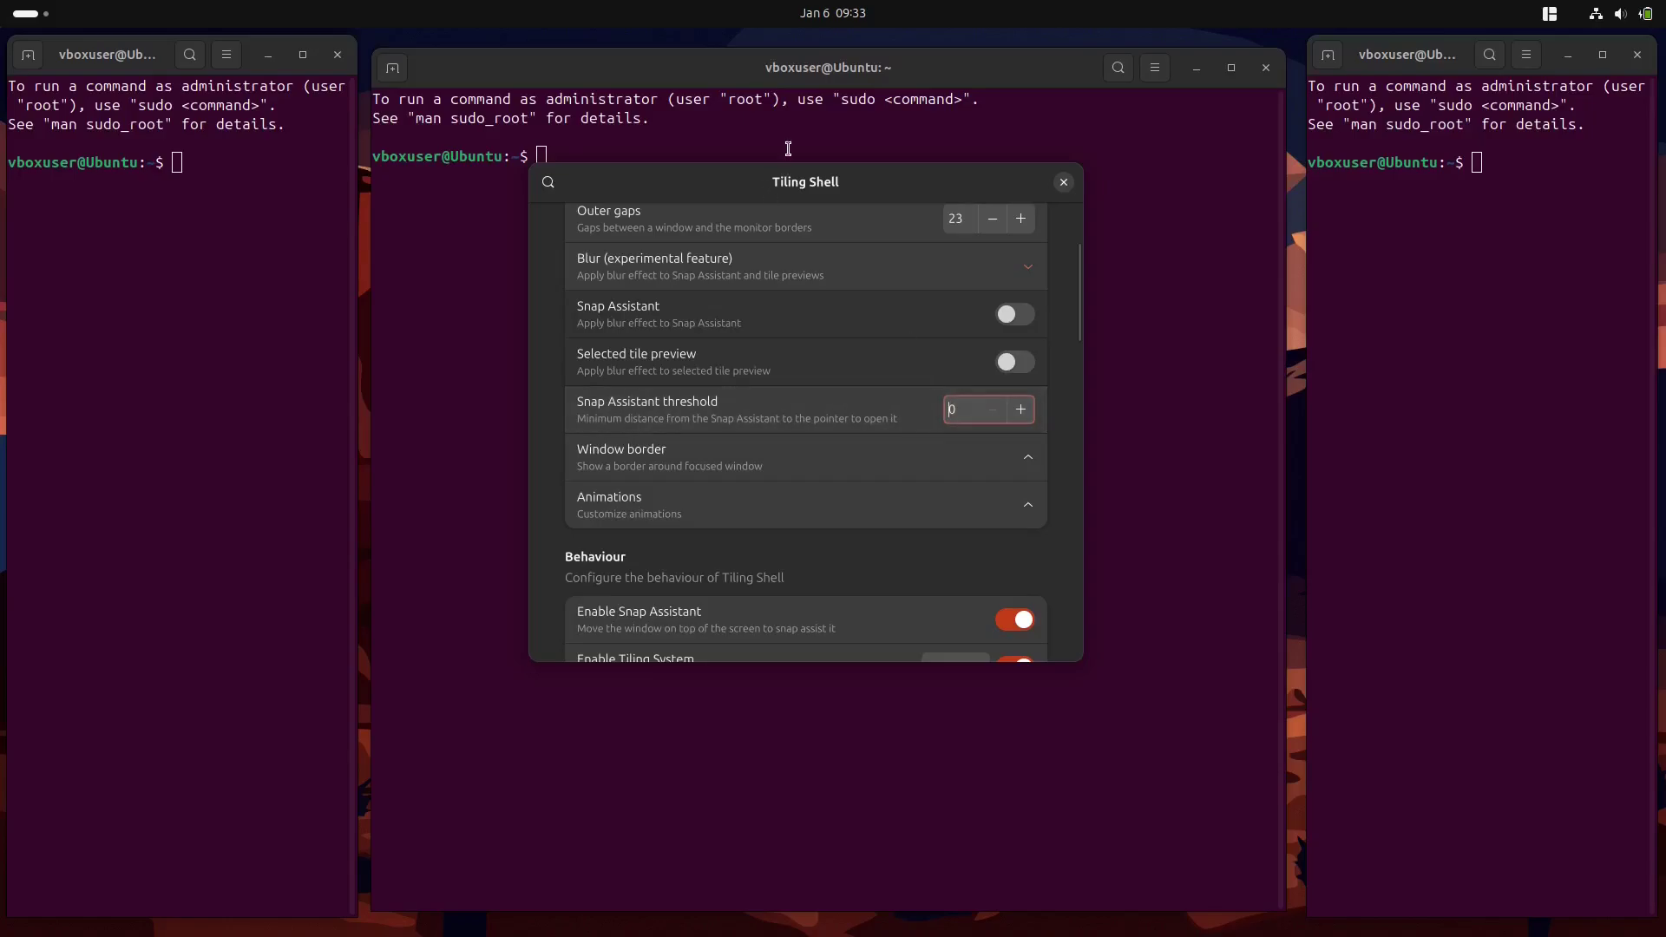
pyautogui.moveTo(799, 189); pyautogui.dragTo(769, 60)
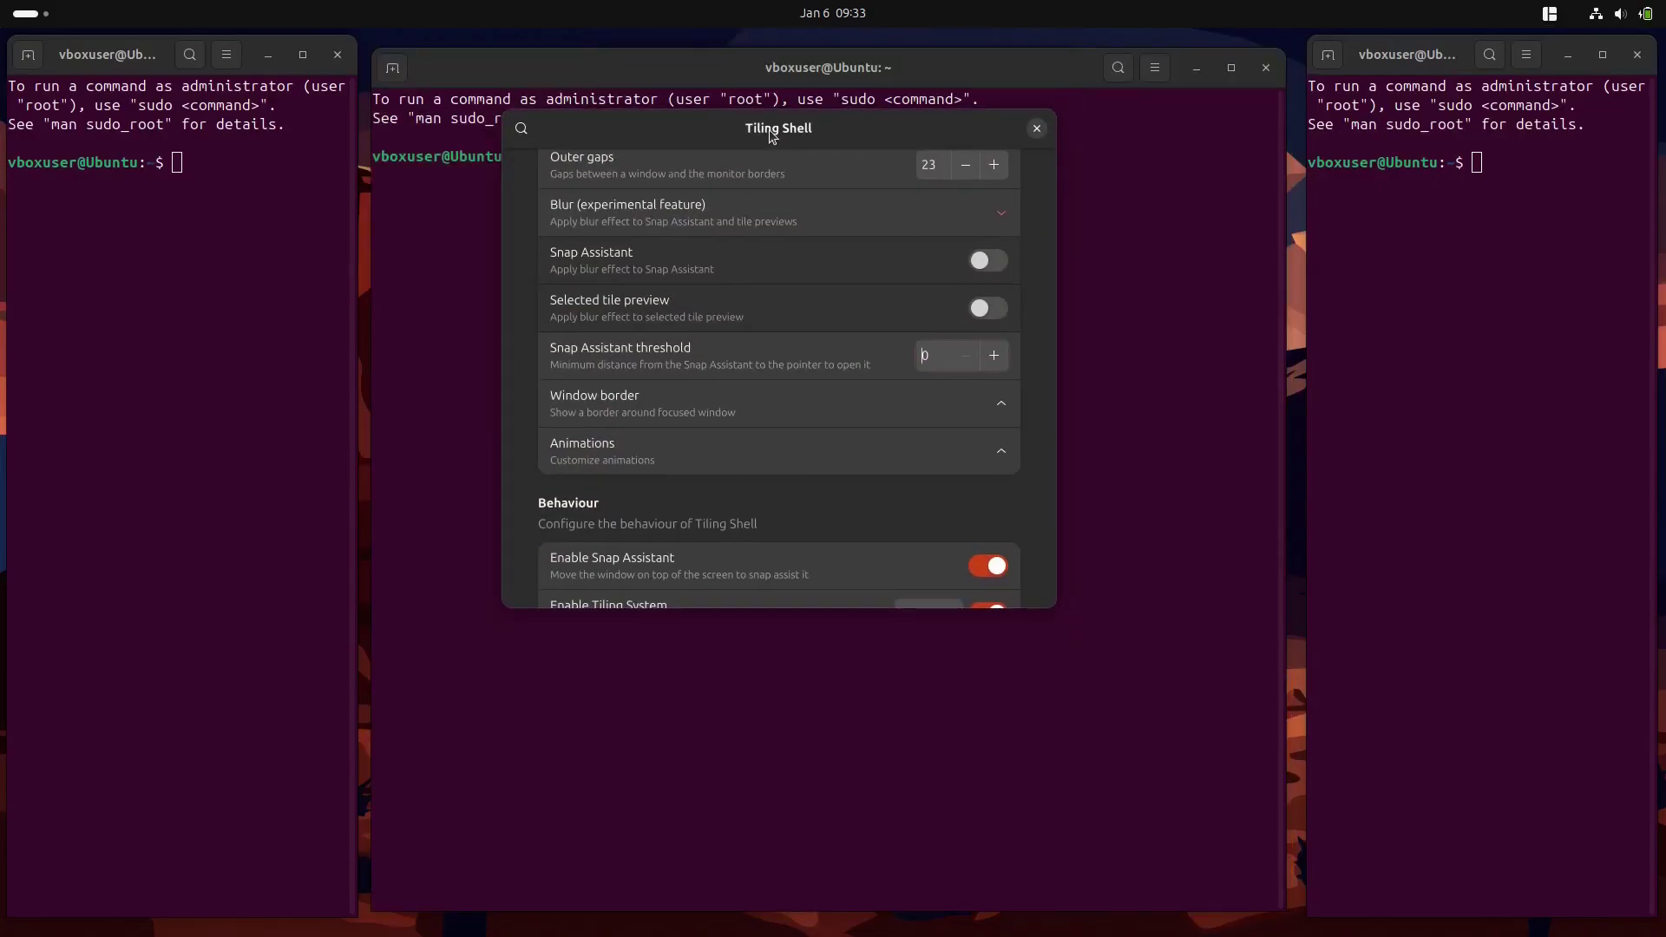
# Step: Raise the Snap Assistant threshold to 33 and test it again
pyautogui.click(993, 357)
pyautogui.click(991, 359)
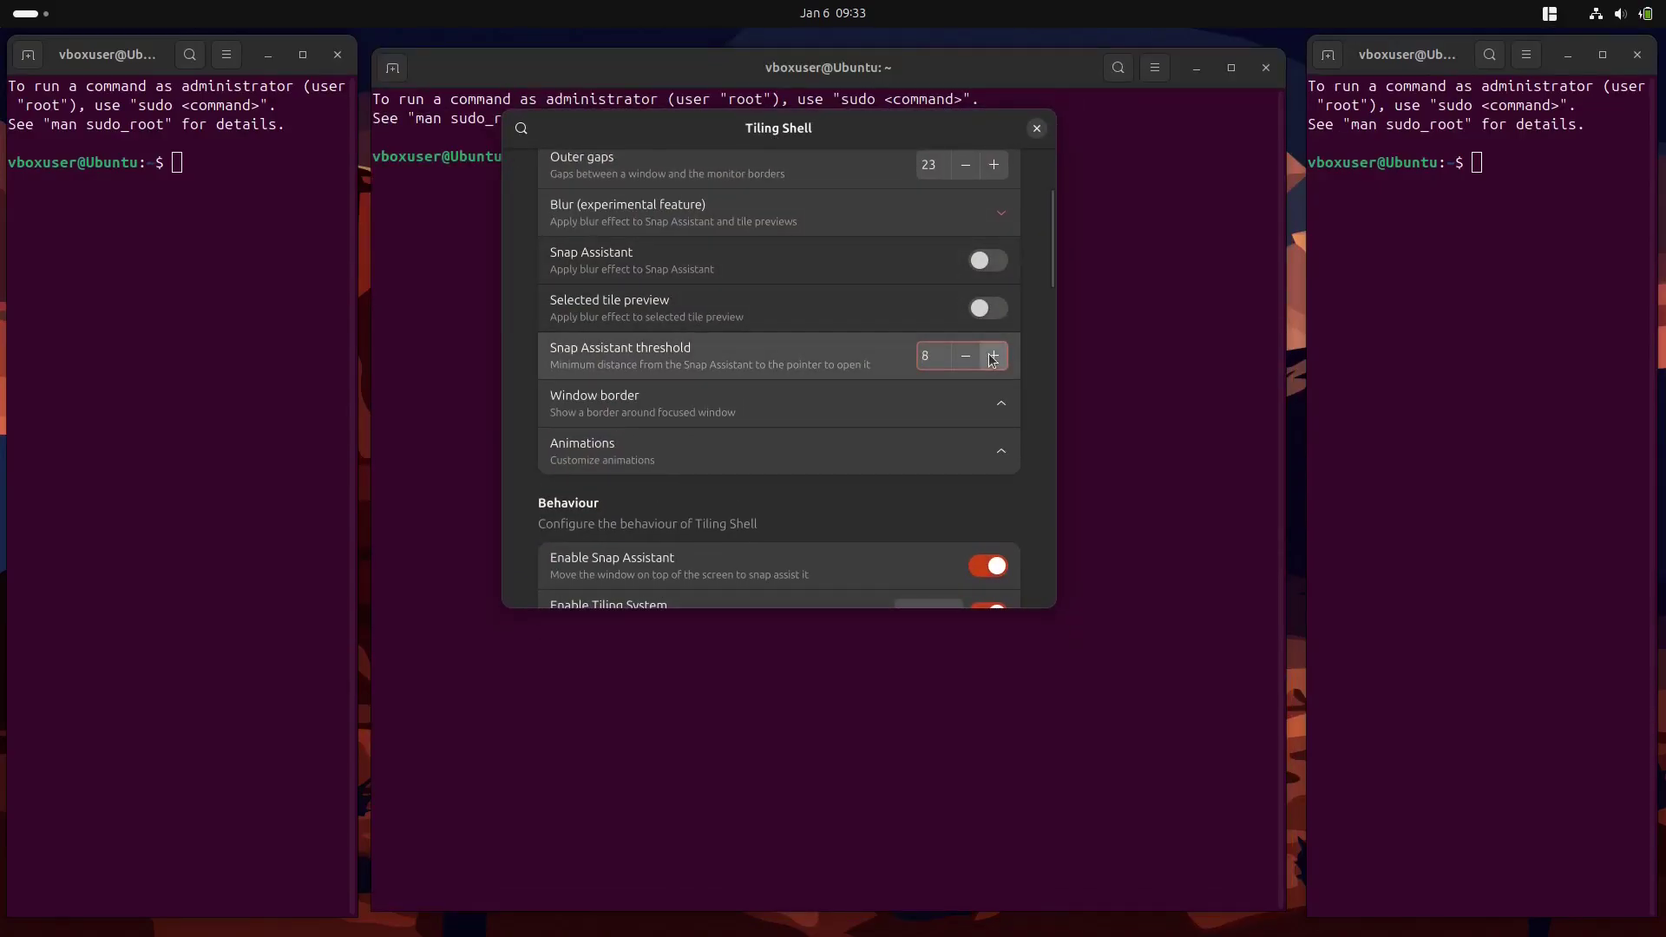
pyautogui.moveTo(992, 358); pyautogui.dragTo(992, 358)
pyautogui.moveTo(756, 130); pyautogui.dragTo(780, 154)
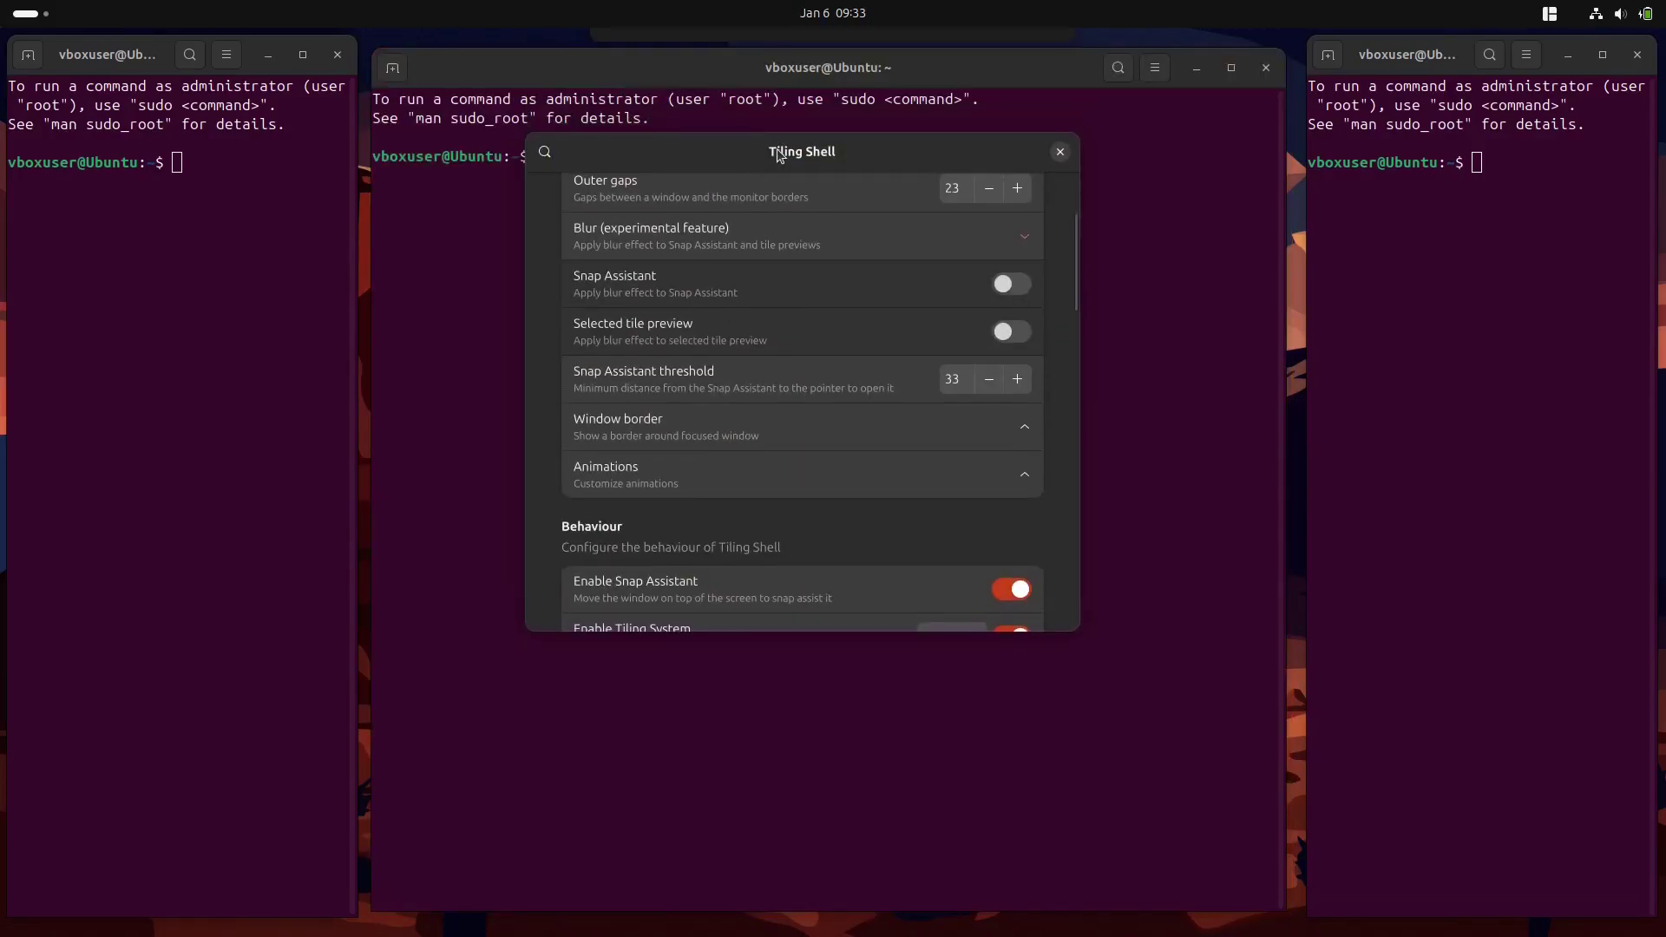
pyautogui.click(664, 447)
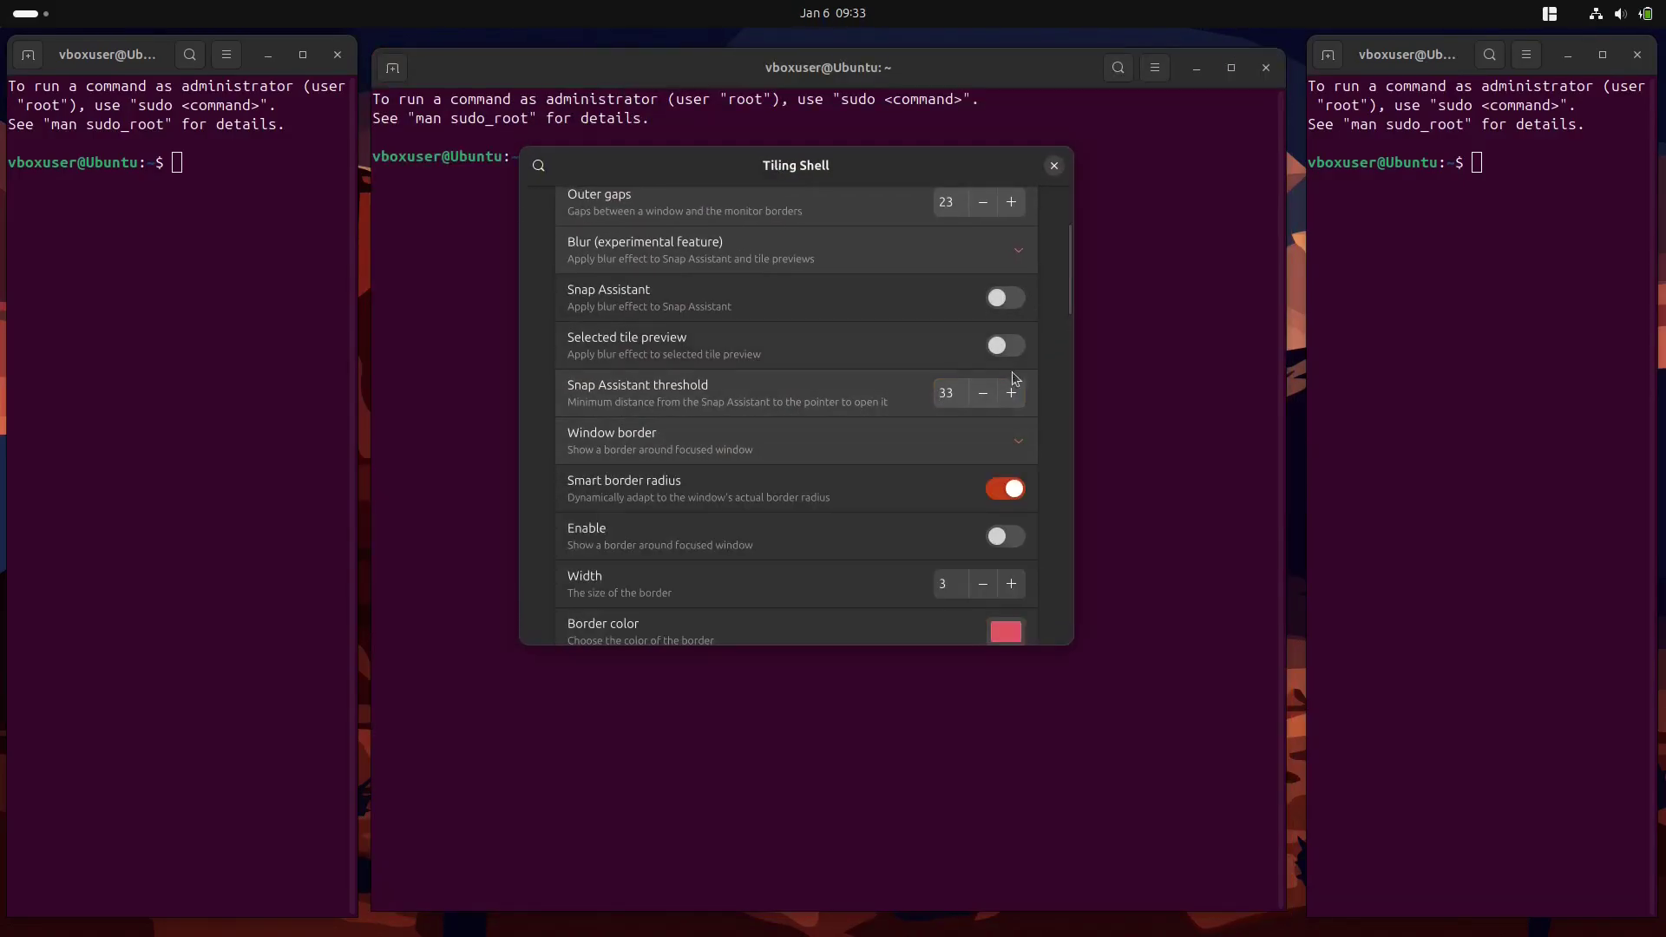
# Step: Enable the focused-window border and check it on the left, middle and right terminals
pyautogui.scroll(-3, 1057, 384)
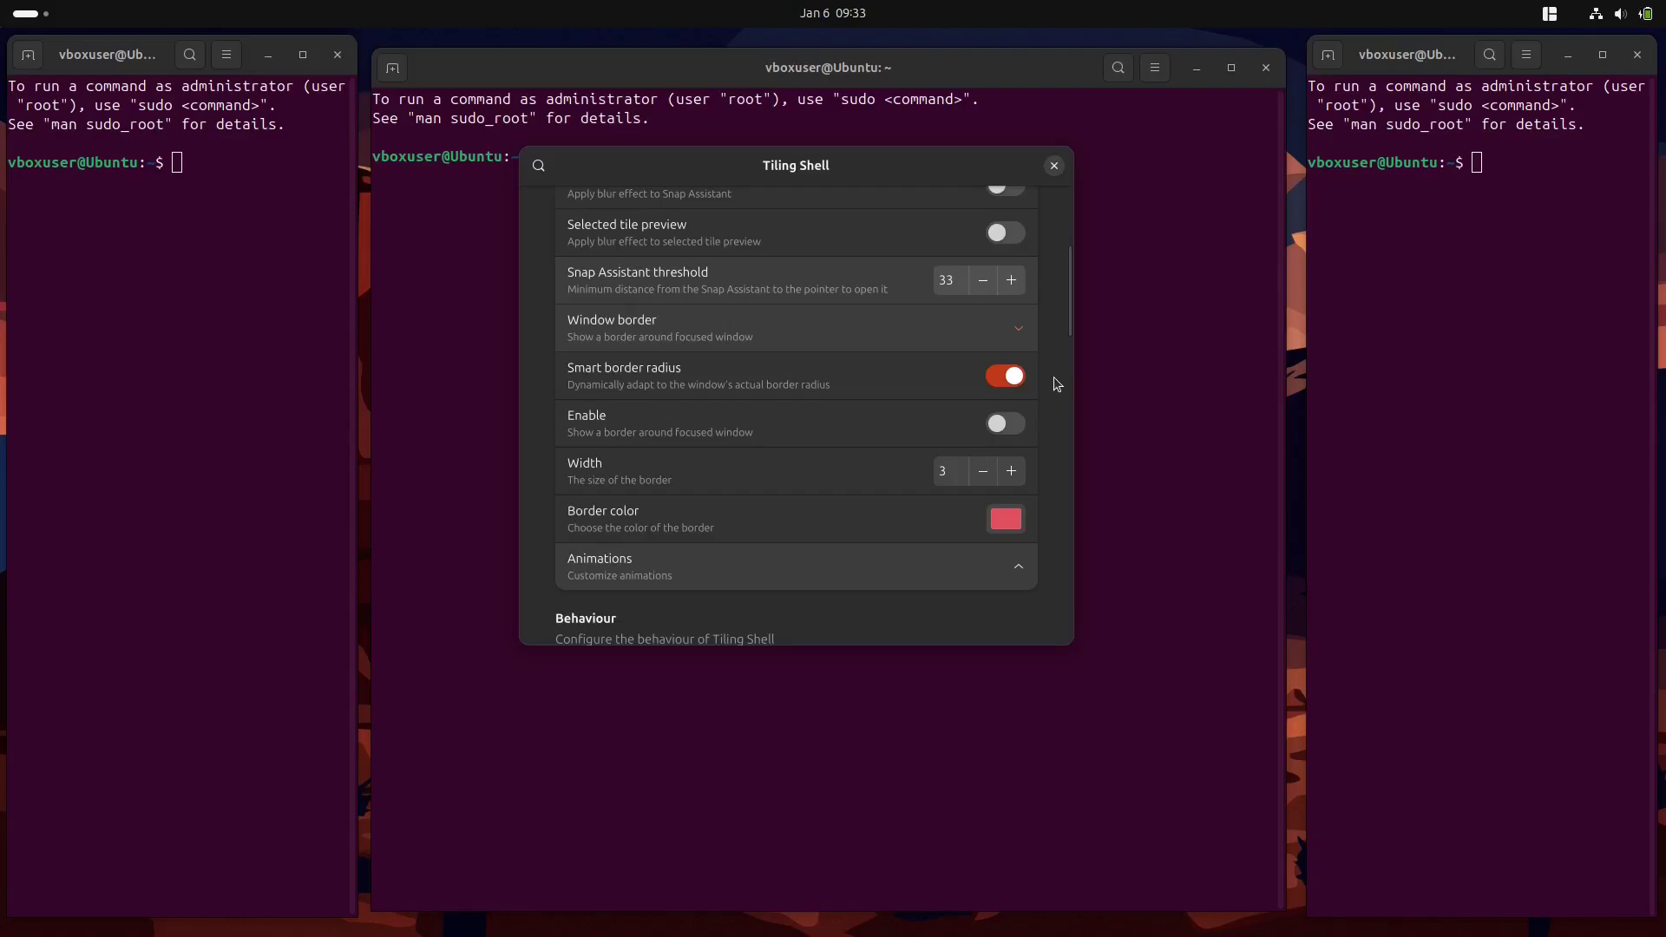
pyautogui.click(1003, 424)
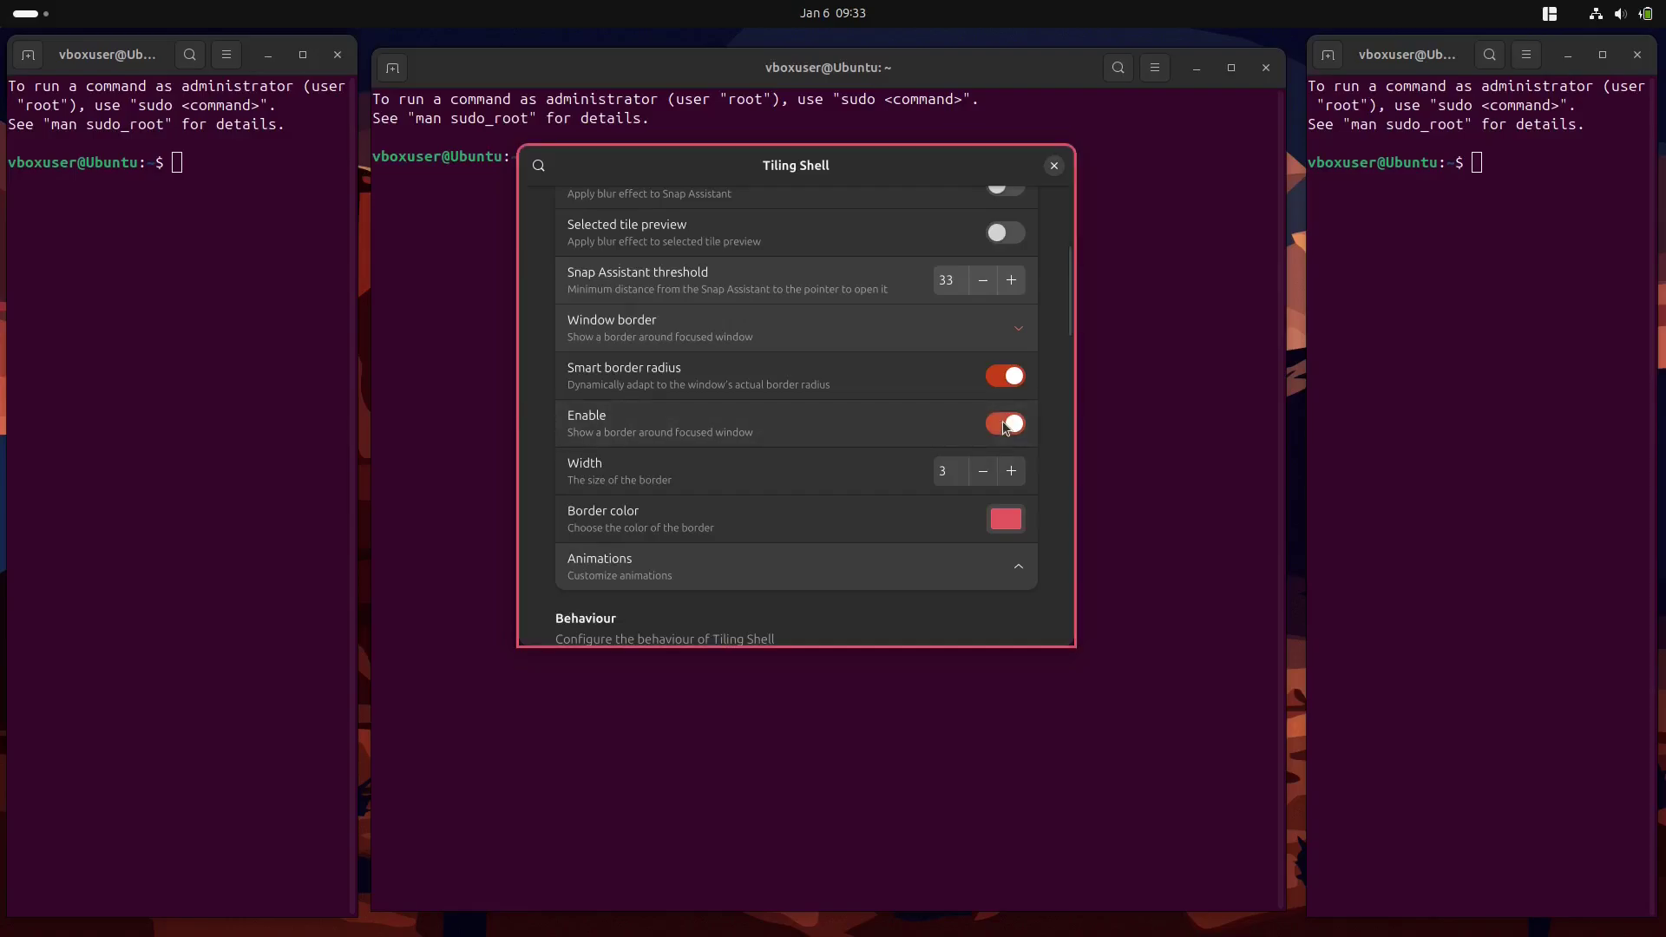
pyautogui.click(131, 435)
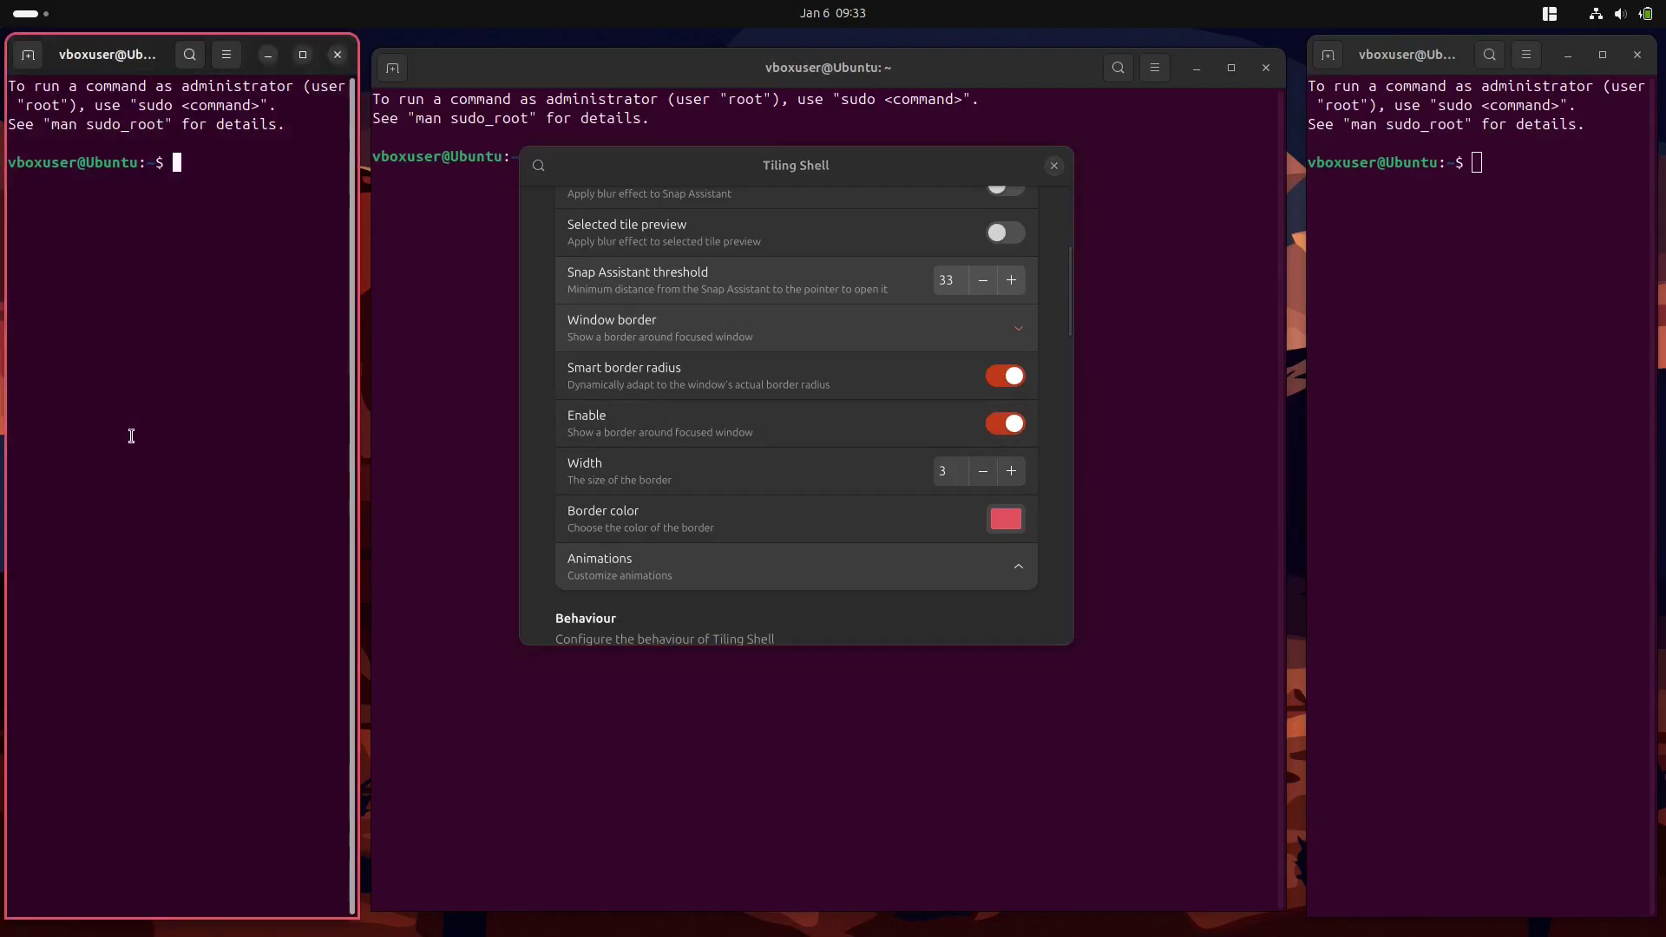
pyautogui.click(477, 435)
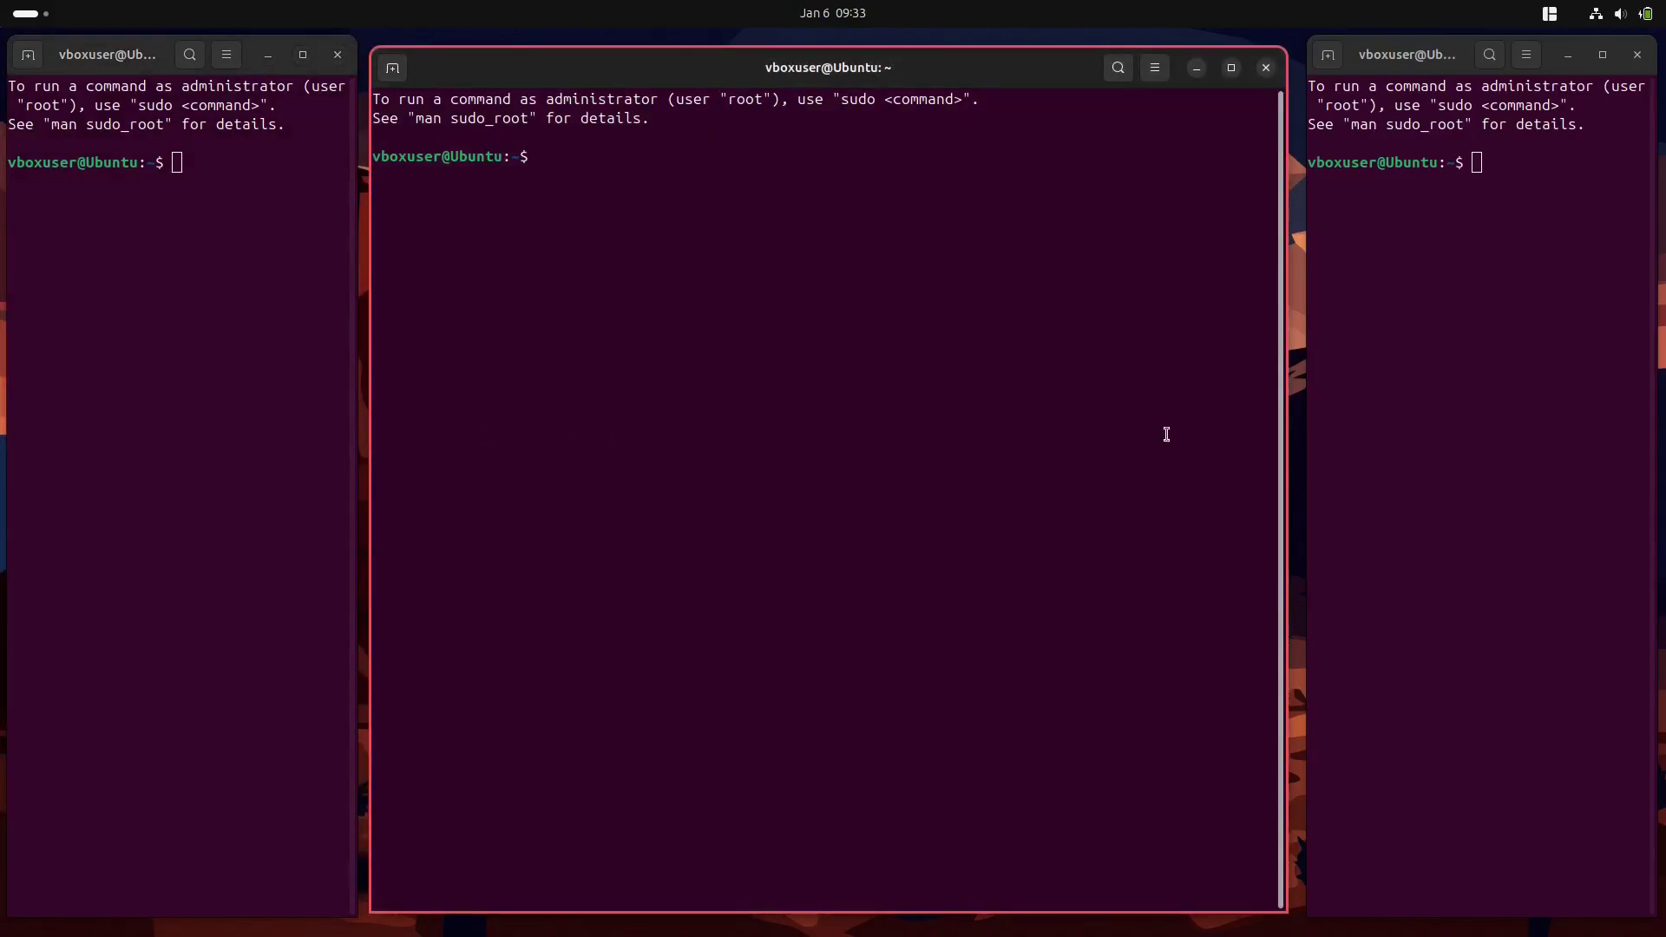
pyautogui.click(1543, 438)
# Step: Change the window border colour to white
pyautogui.hotkey('alt', 'Tab')
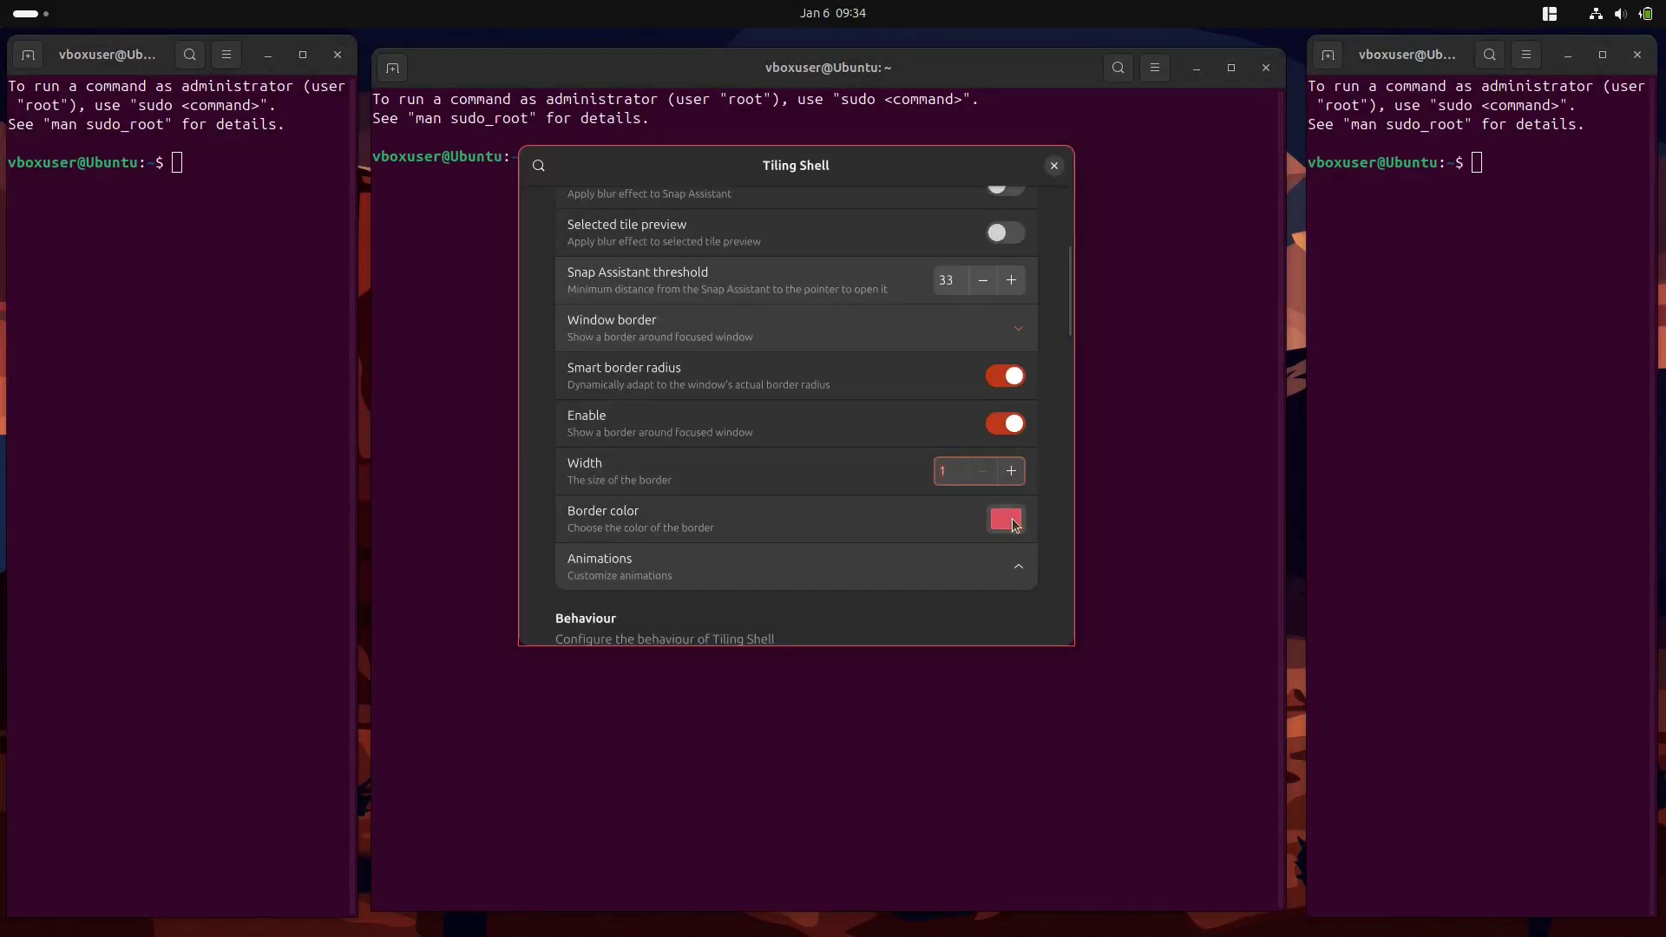
pyautogui.click(1005, 519)
pyautogui.doubleClick(947, 340)
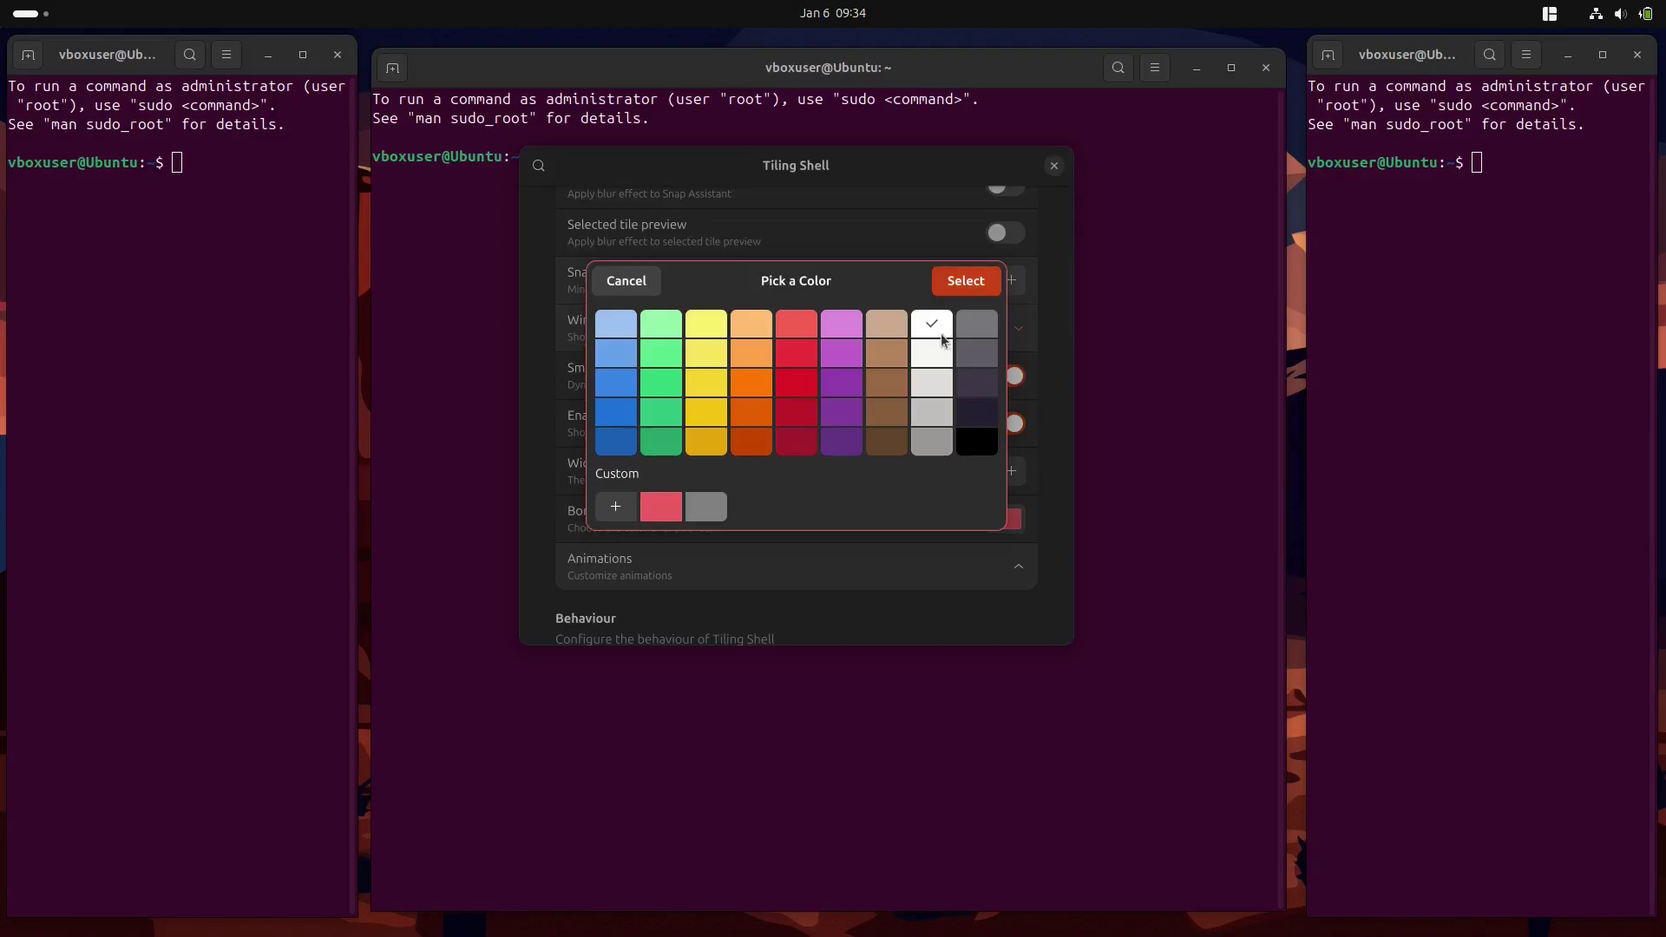
pyautogui.click(994, 439)
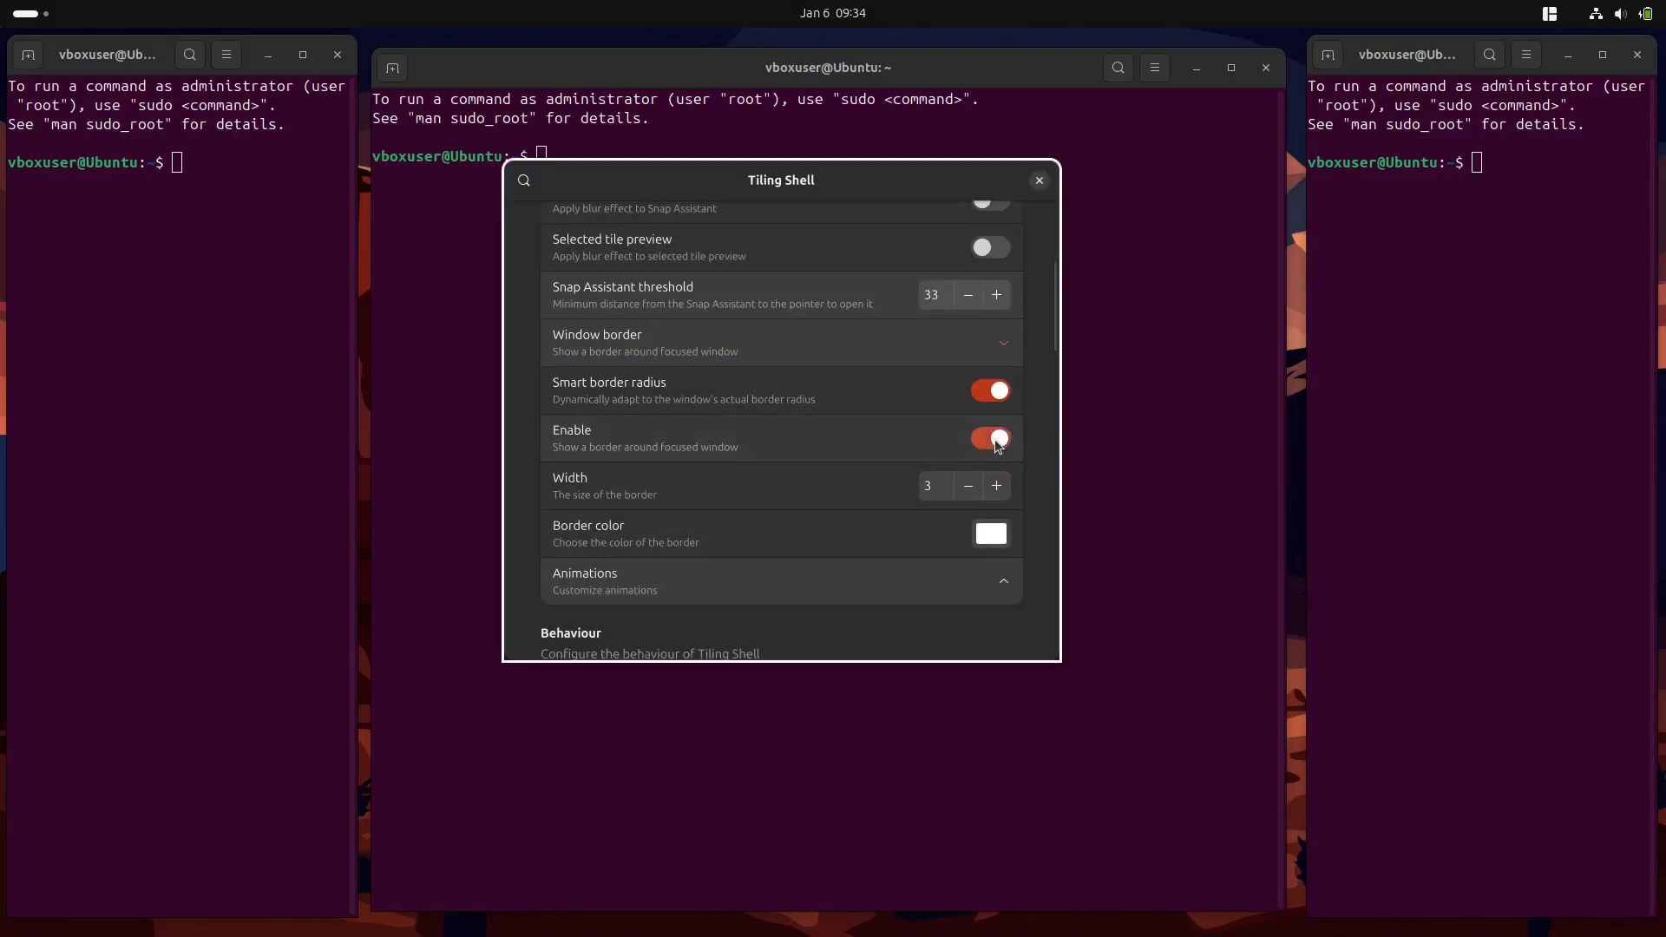
# Step: Switch off the Snap Assistant toggle and expand the animation settings
pyautogui.click(998, 438)
pyautogui.scroll(-2, 804, 492)
pyautogui.click(803, 492)
pyautogui.scroll(-2, 804, 492)
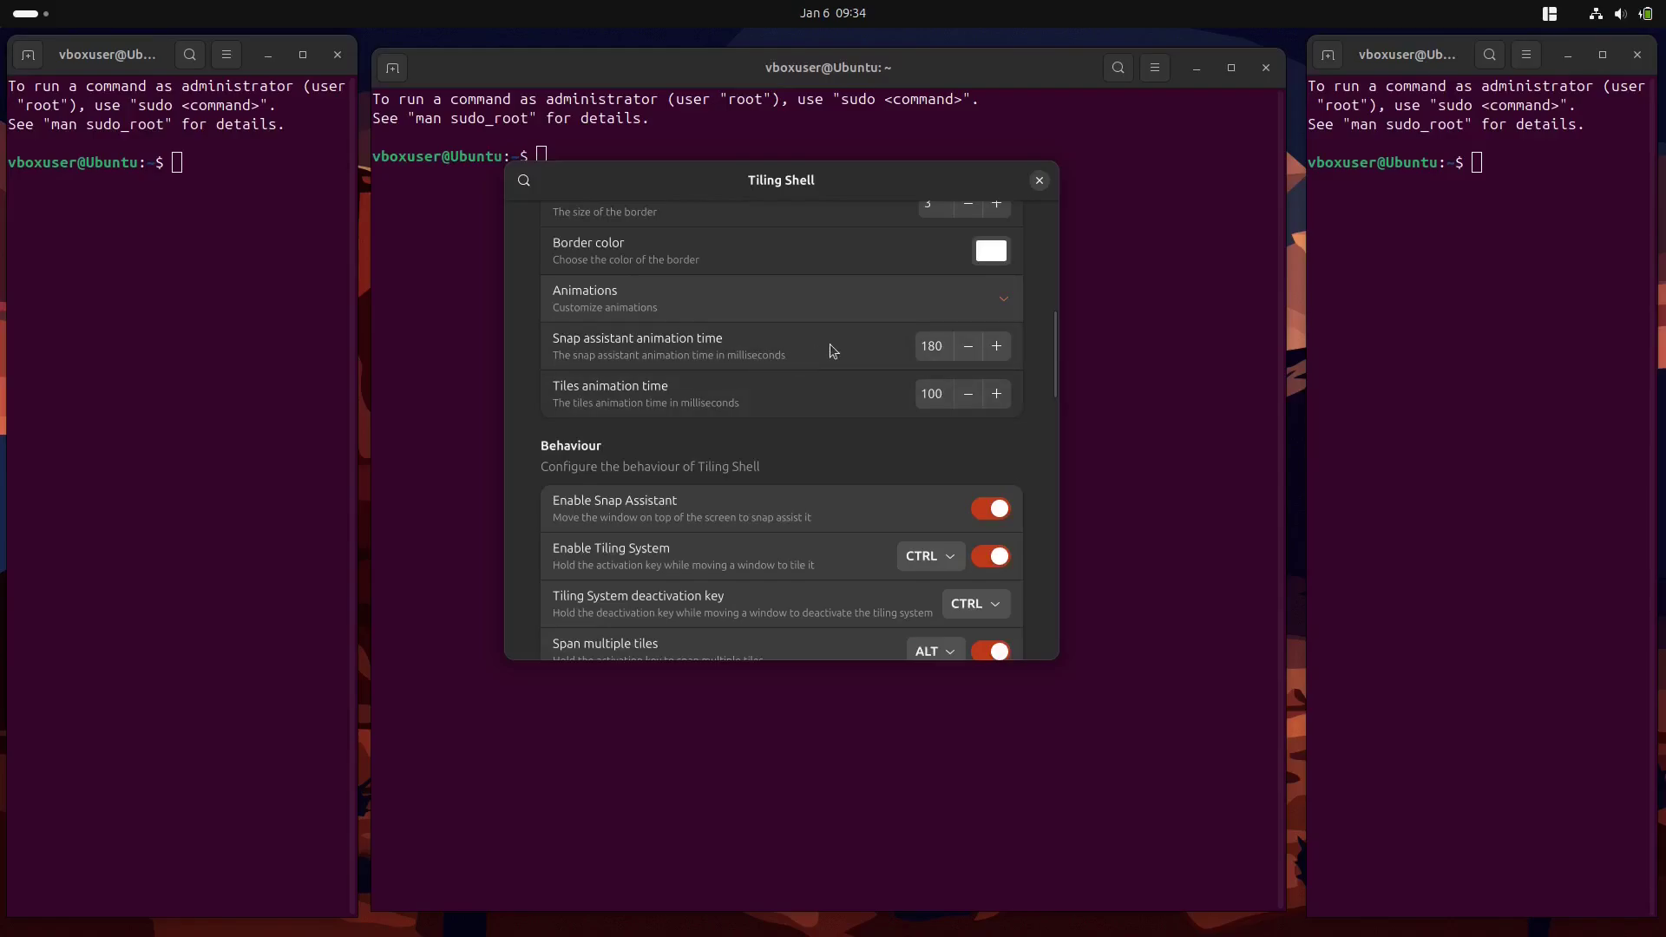
# Step: Lower the snap assistant animation time to 159 ms and tiles animation to 78 ms
pyautogui.click(968, 347)
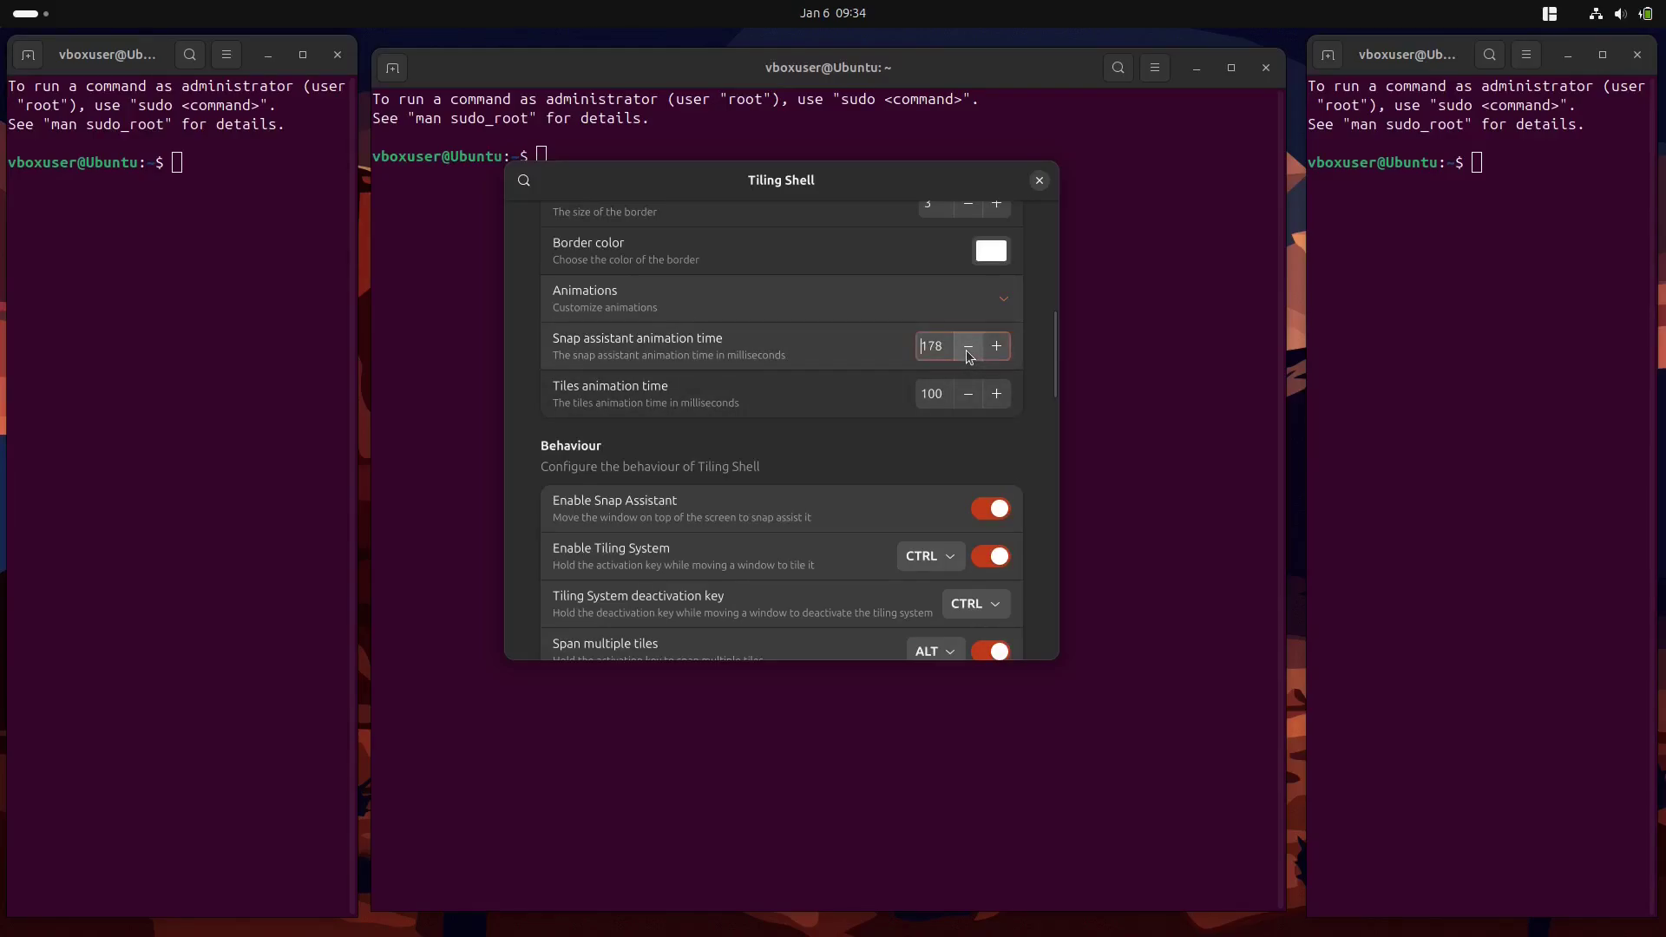
pyautogui.click(968, 346)
pyautogui.click(968, 393)
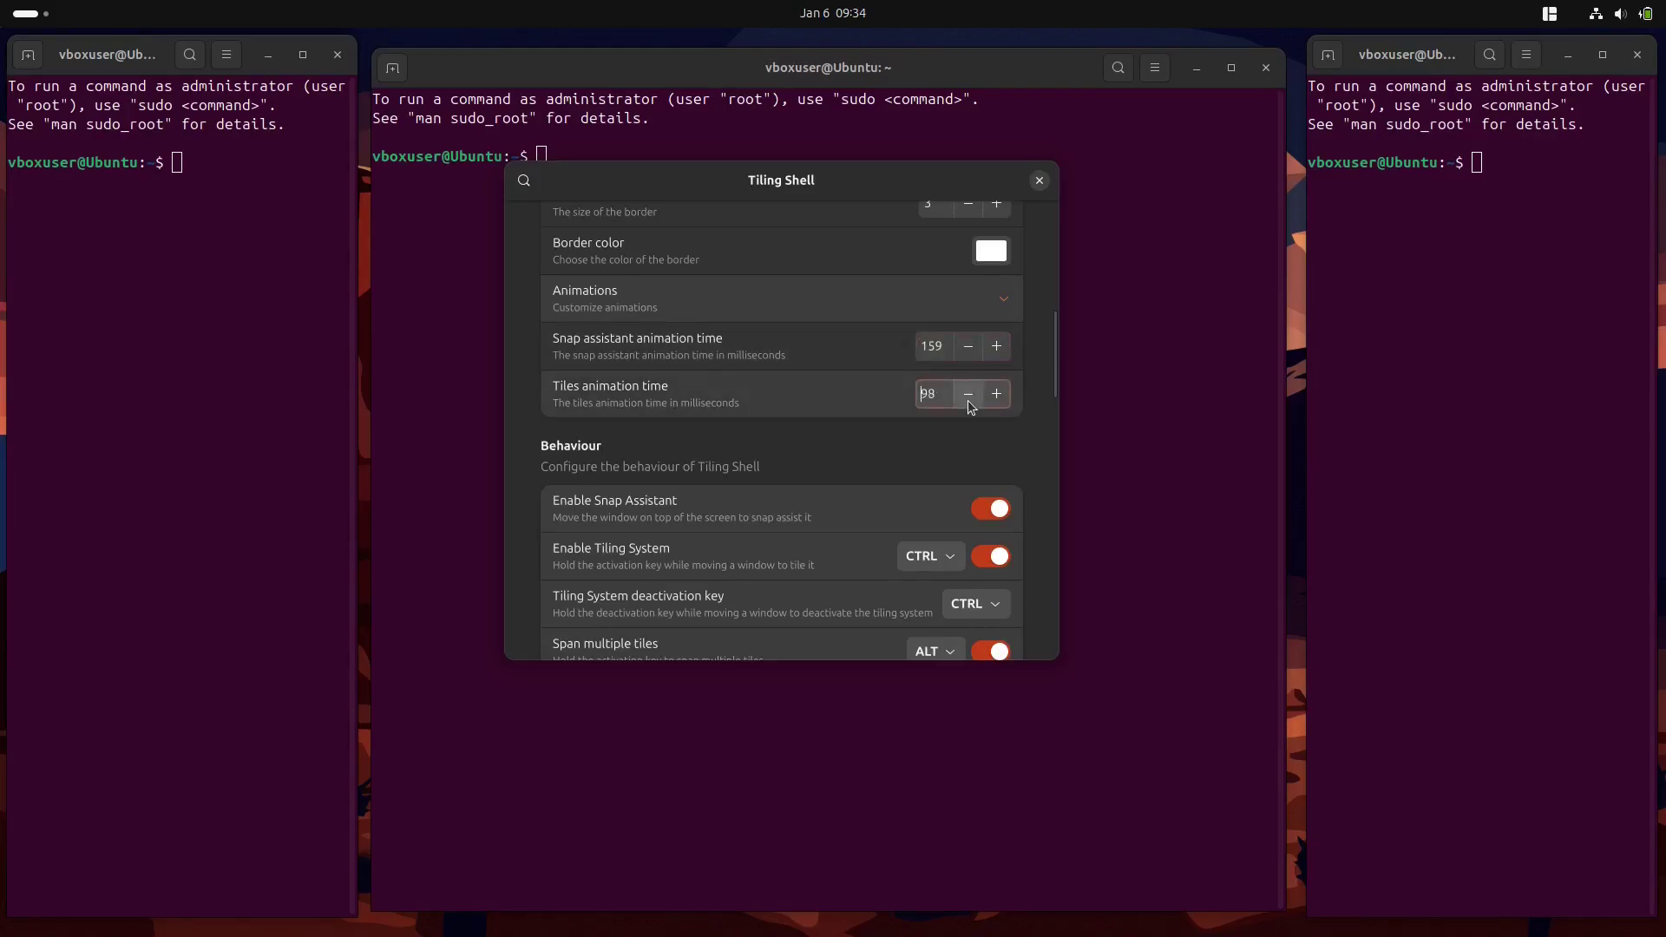
pyautogui.click(968, 394)
pyautogui.click(969, 402)
pyautogui.moveTo(724, 182); pyautogui.dragTo(739, 128)
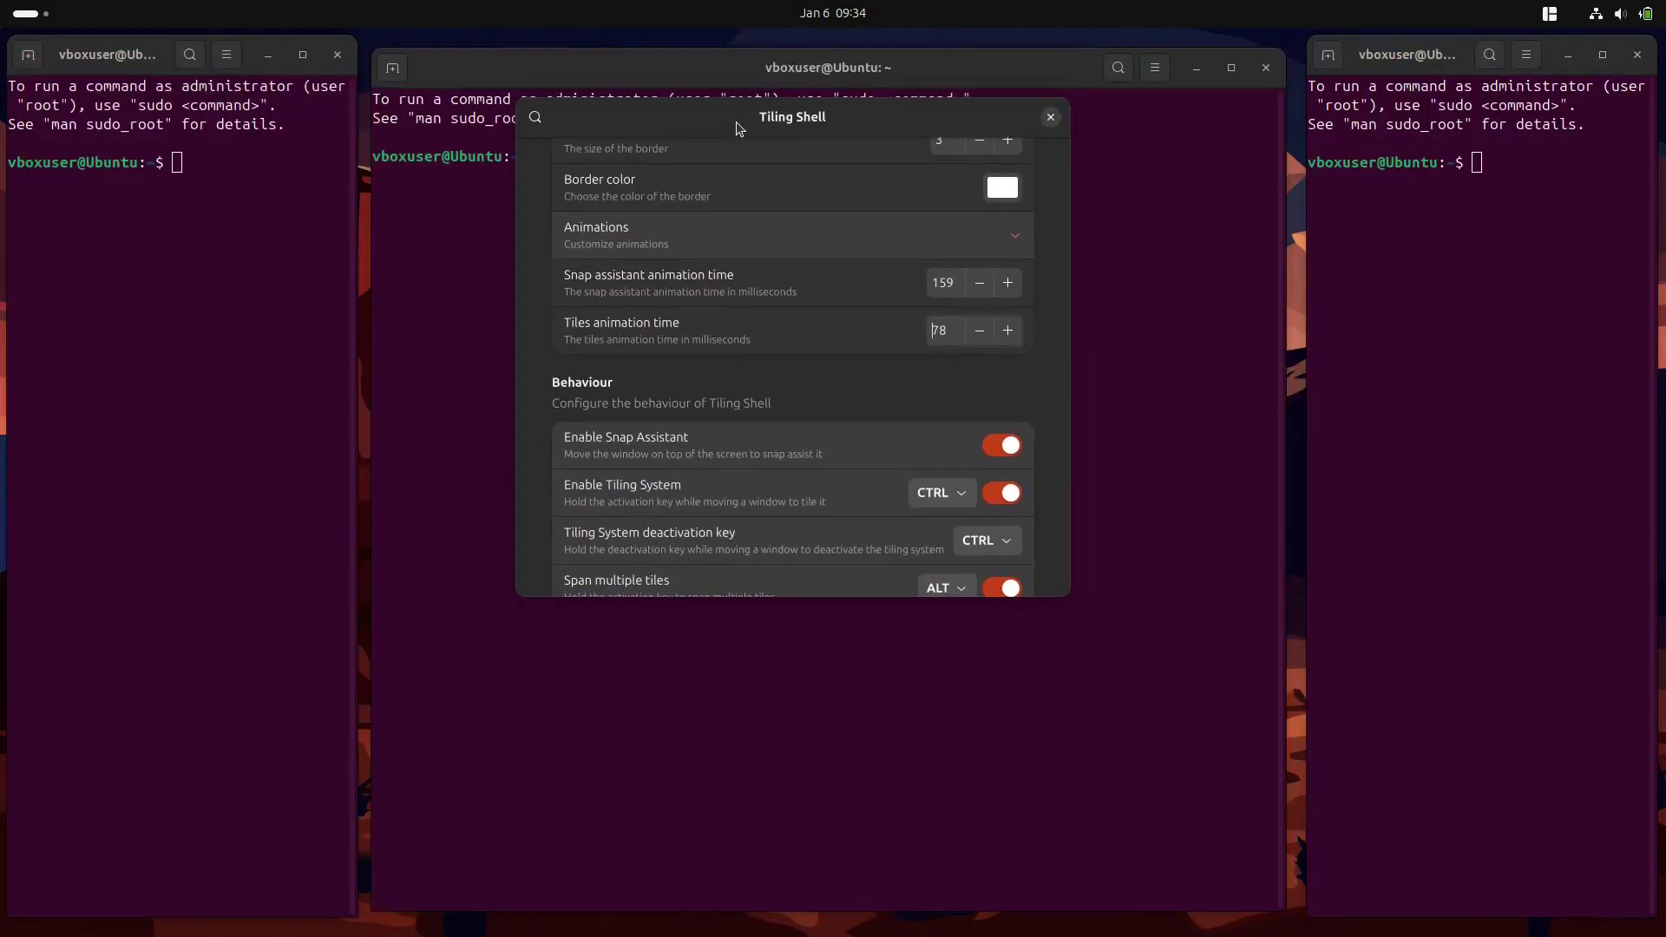
pyautogui.scroll(-3, 815, 395)
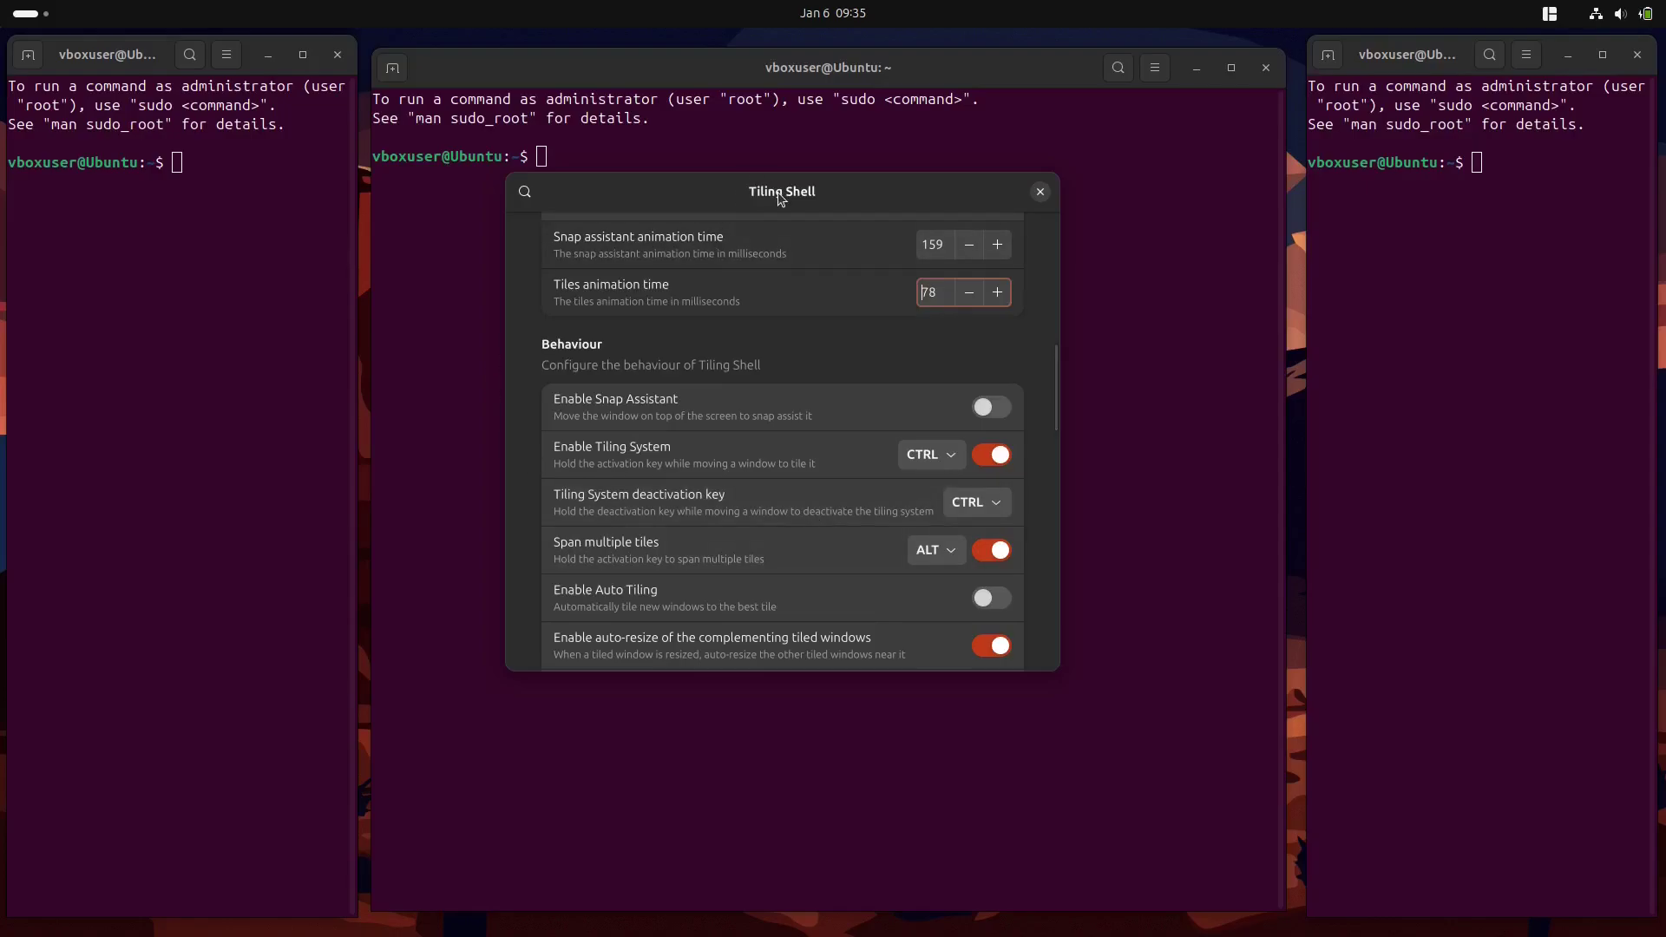
pyautogui.moveTo(781, 198); pyautogui.dragTo(276, 205)
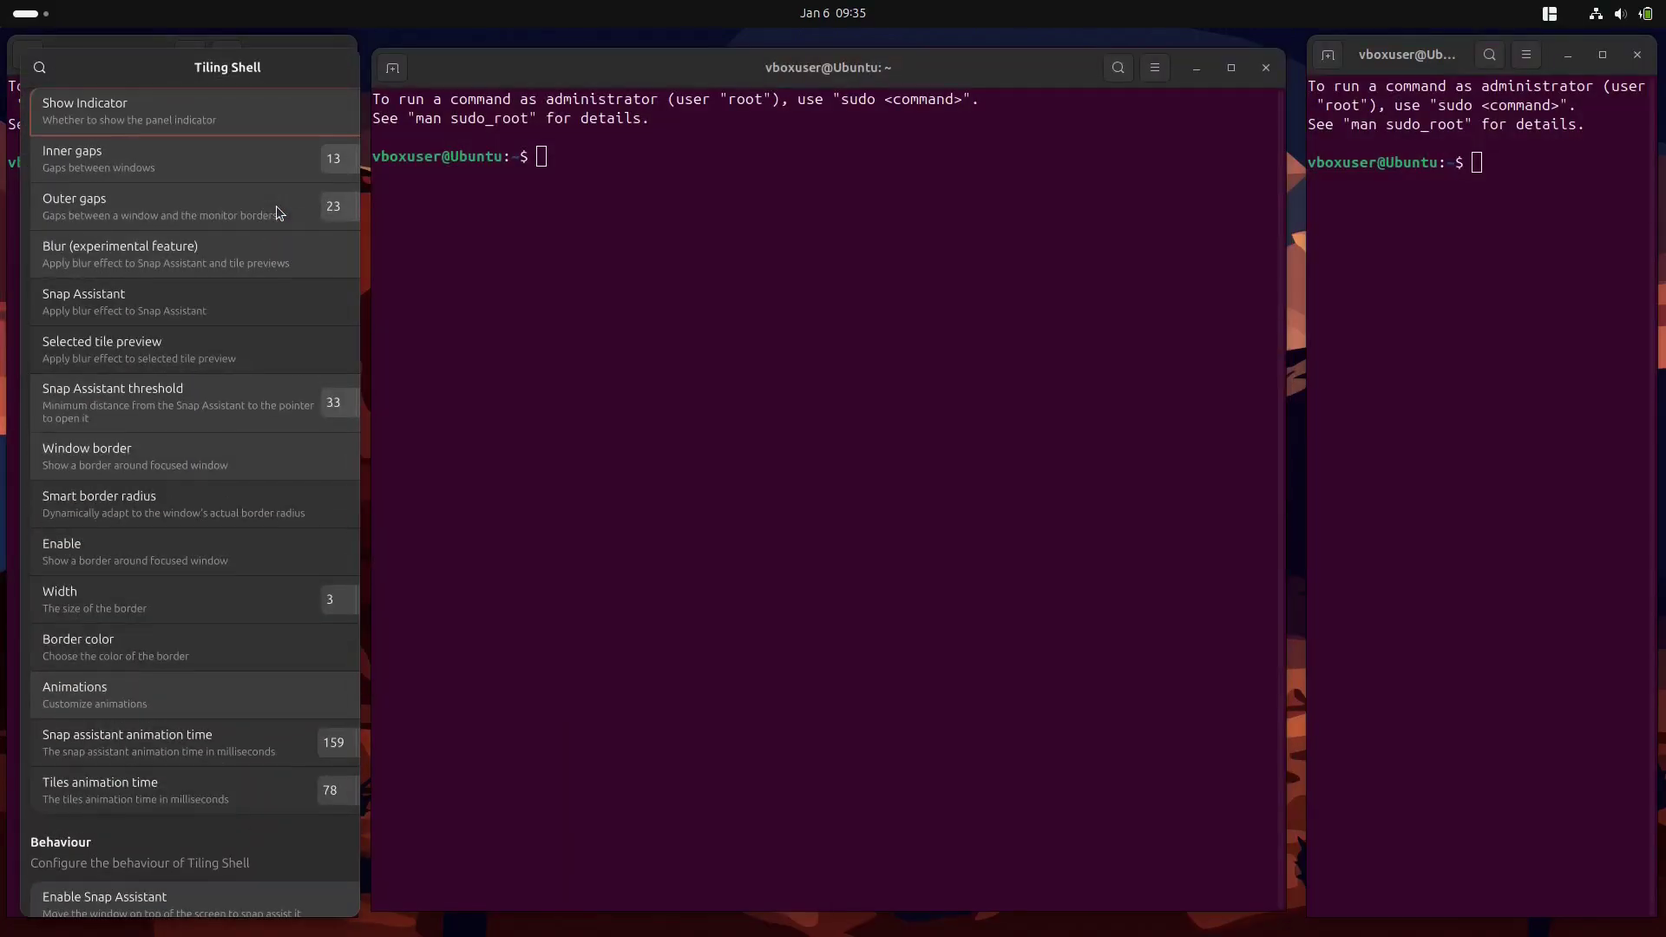
pyautogui.moveTo(206, 91); pyautogui.dragTo(805, 142)
pyautogui.moveTo(761, 80); pyautogui.dragTo(1342, 166)
pyautogui.moveTo(1410, 76); pyautogui.dragTo(758, 156)
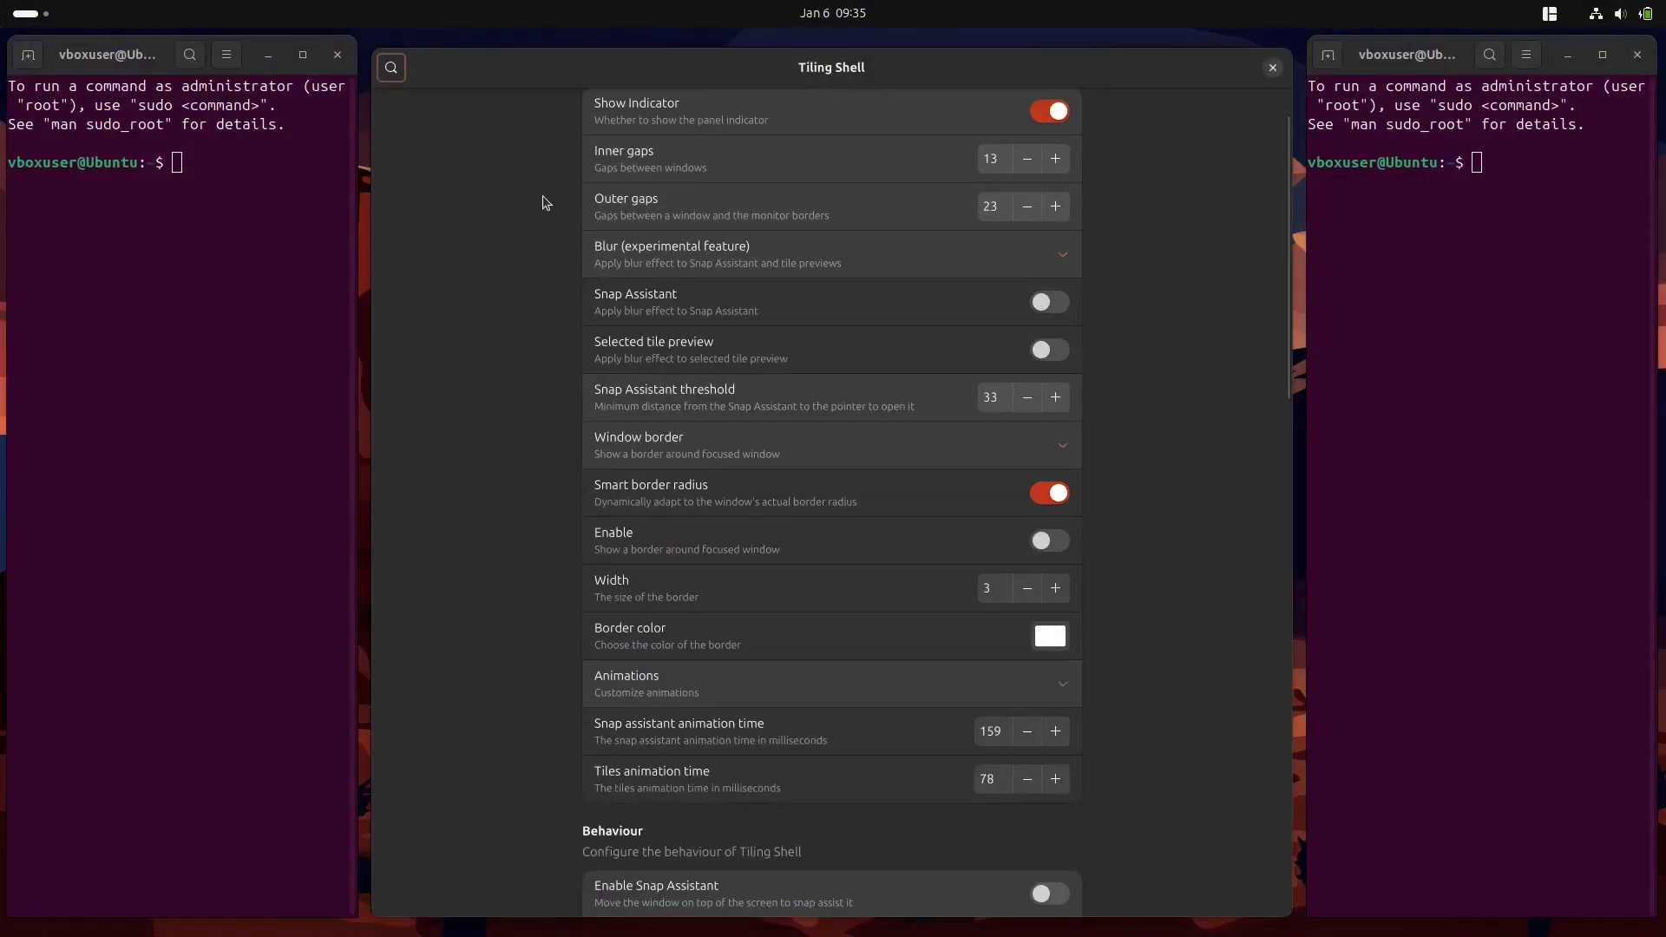
pyautogui.hotkey('alt', 'Tab')
pyautogui.press('Escape')
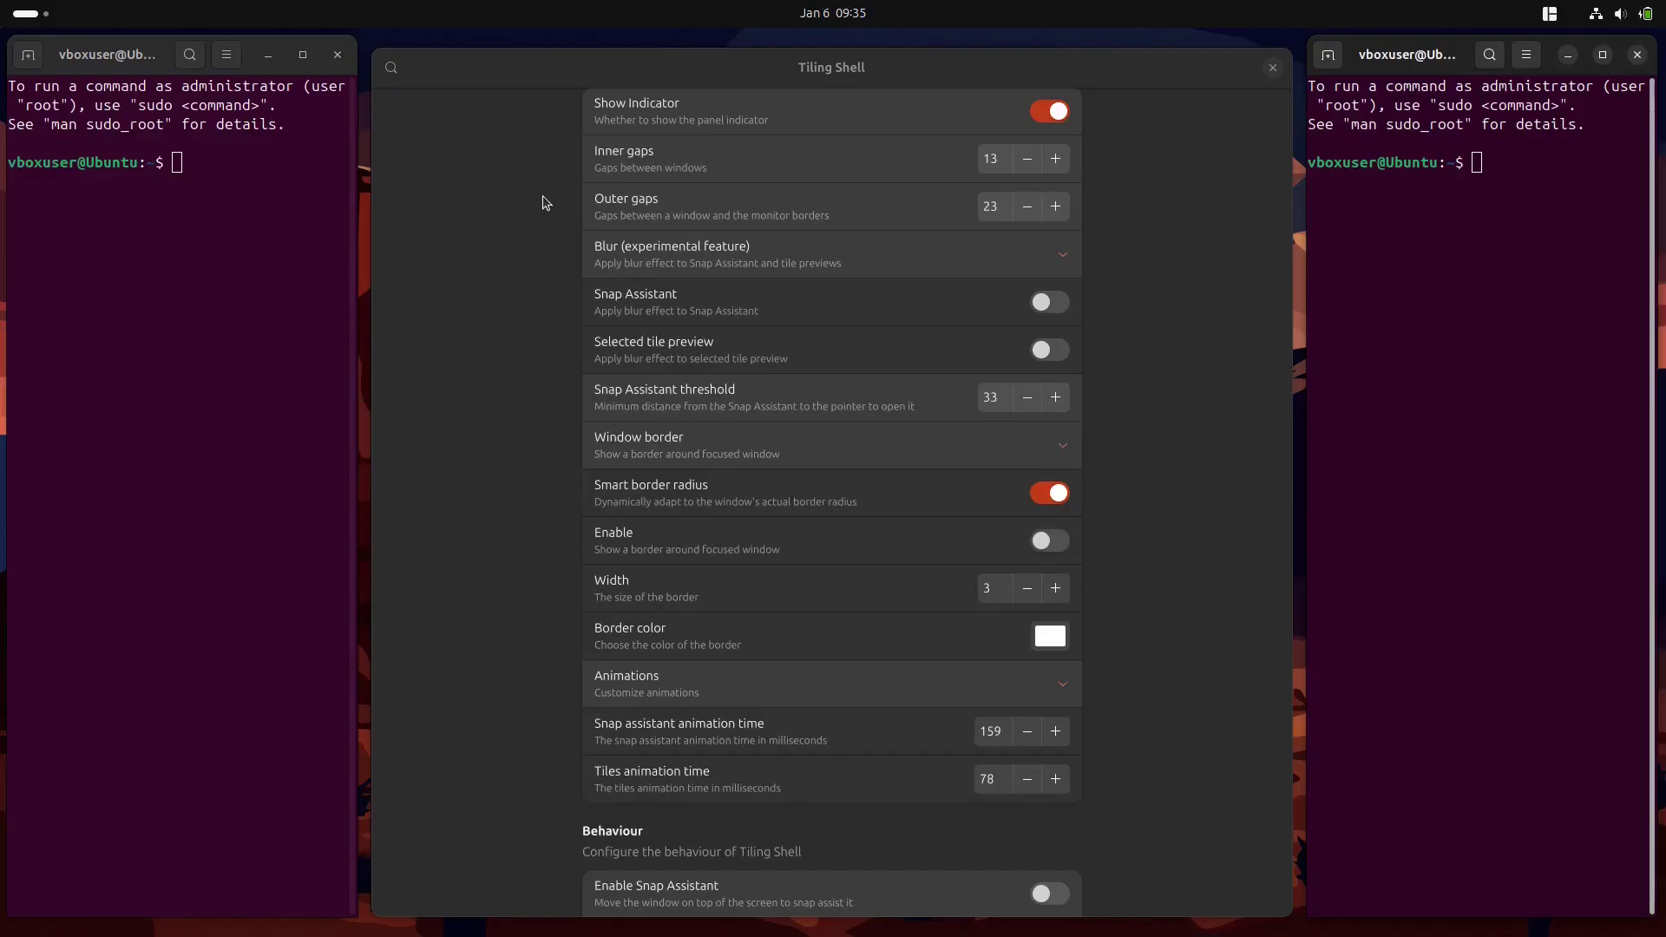
pyautogui.hotkey('alt', 'Tab')
pyautogui.hotkey('alt', 'Tab')
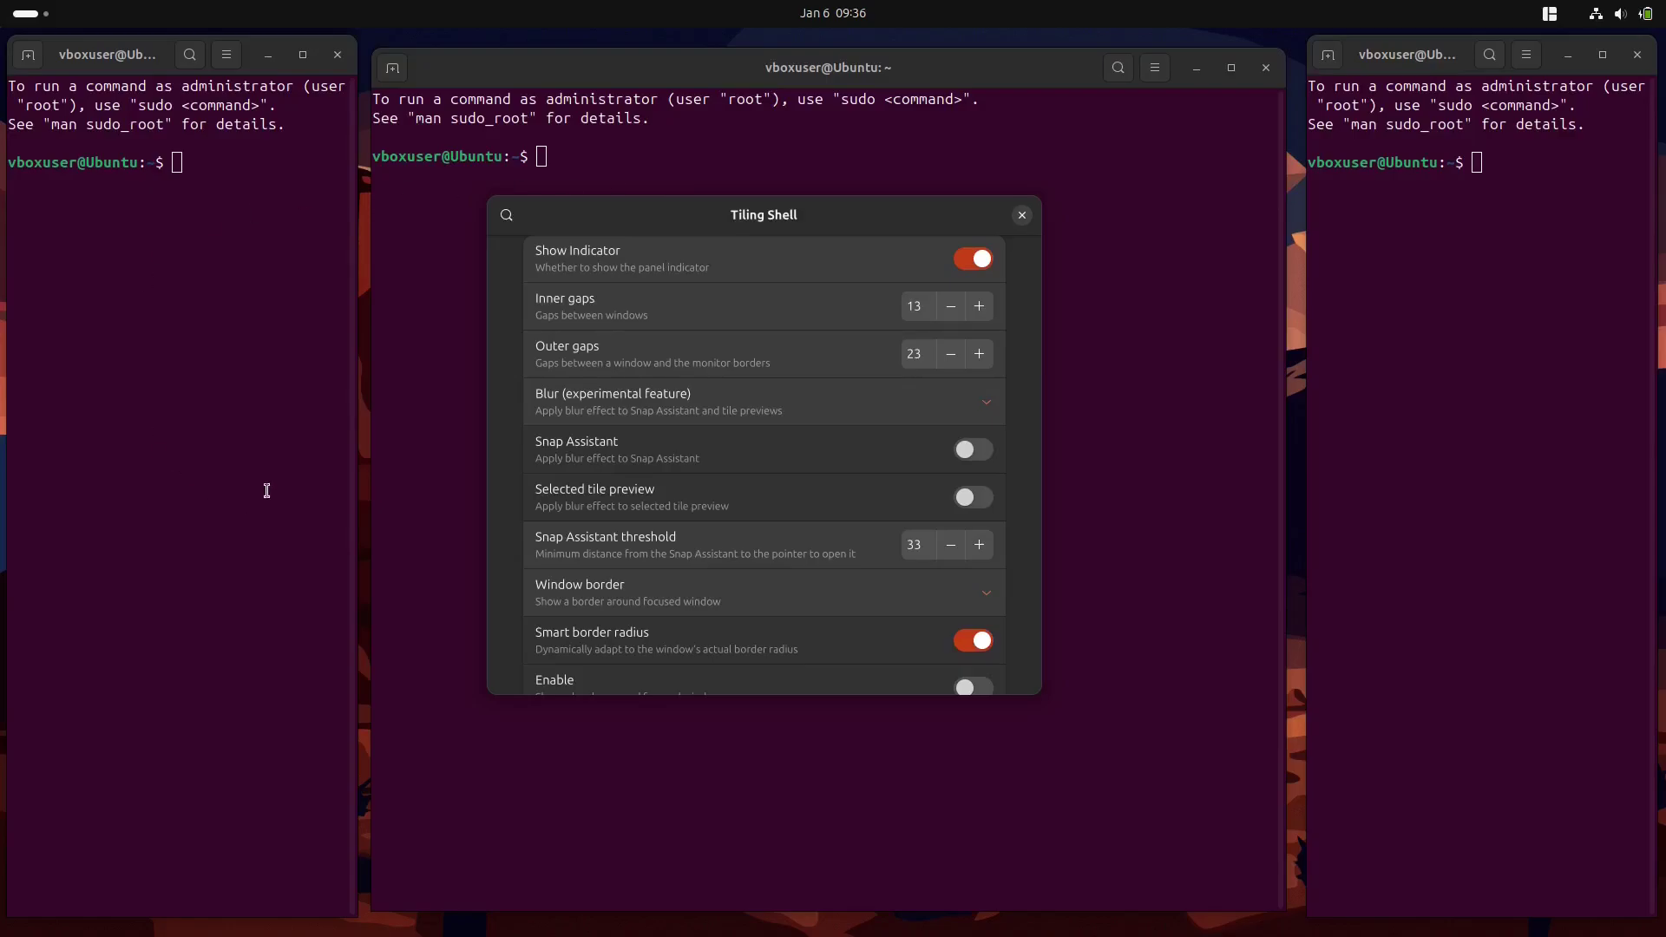
# Step: Pull the left terminal out of its tile and turn Enable Tiling System back on
pyautogui.press('Tab')
pyautogui.moveTo(140, 69); pyautogui.dragTo(16, 211)
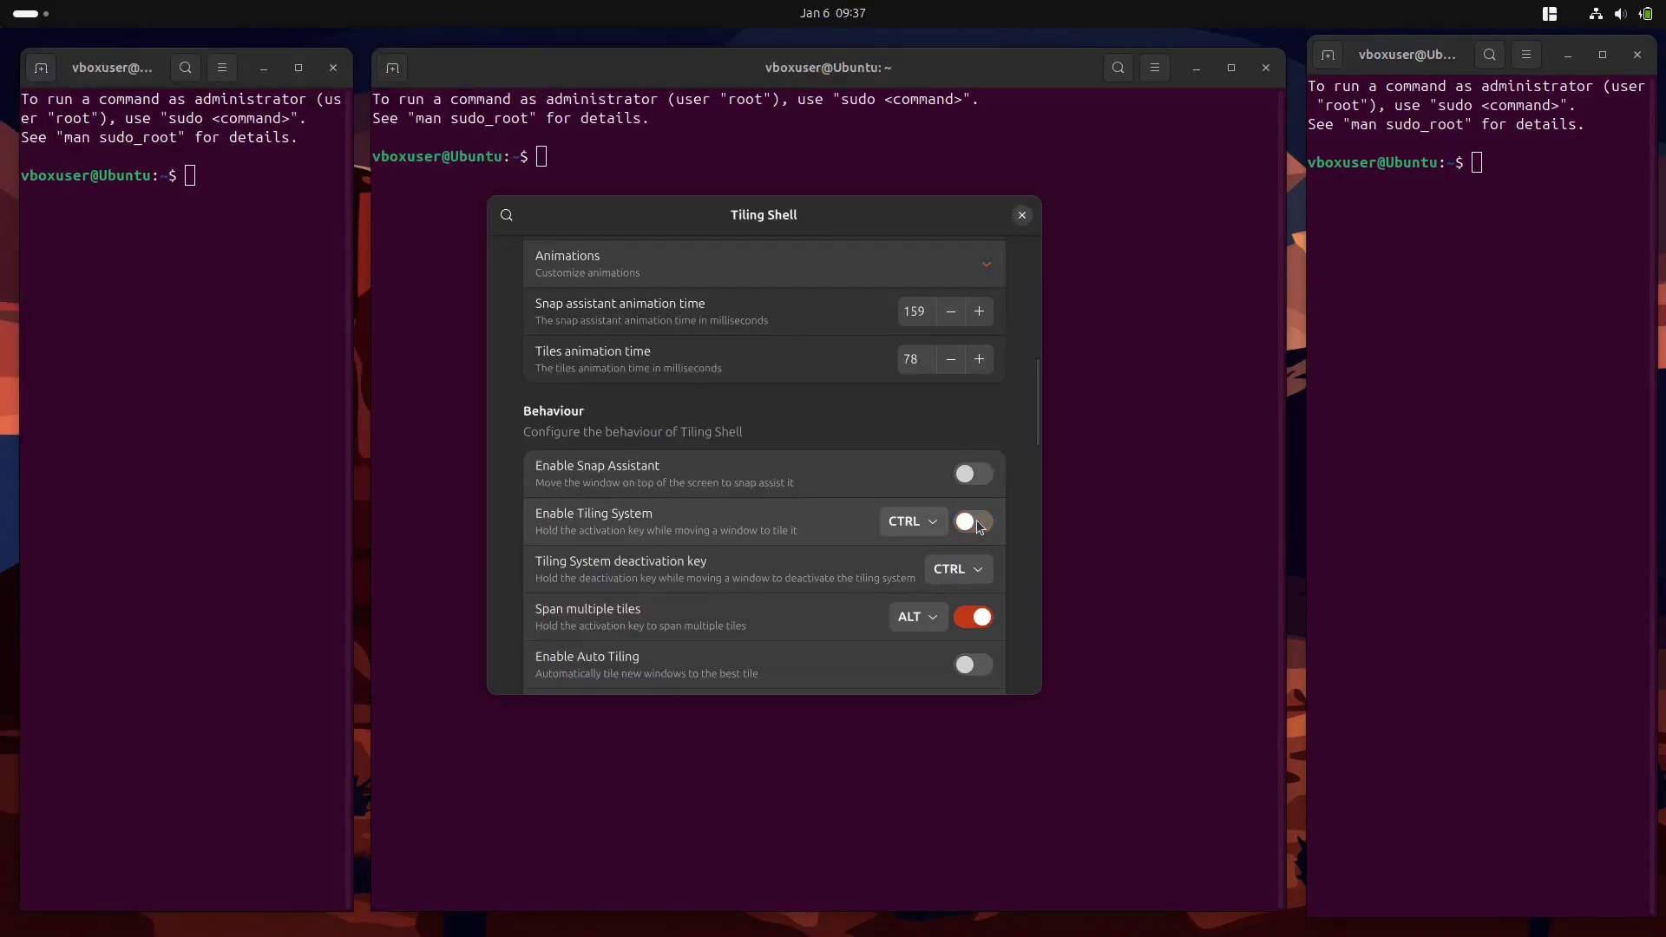
pyautogui.click(989, 522)
# Step: Close the centre terminal and open a fresh terminal with Ctrl+Alt+T
pyautogui.click(1144, 456)
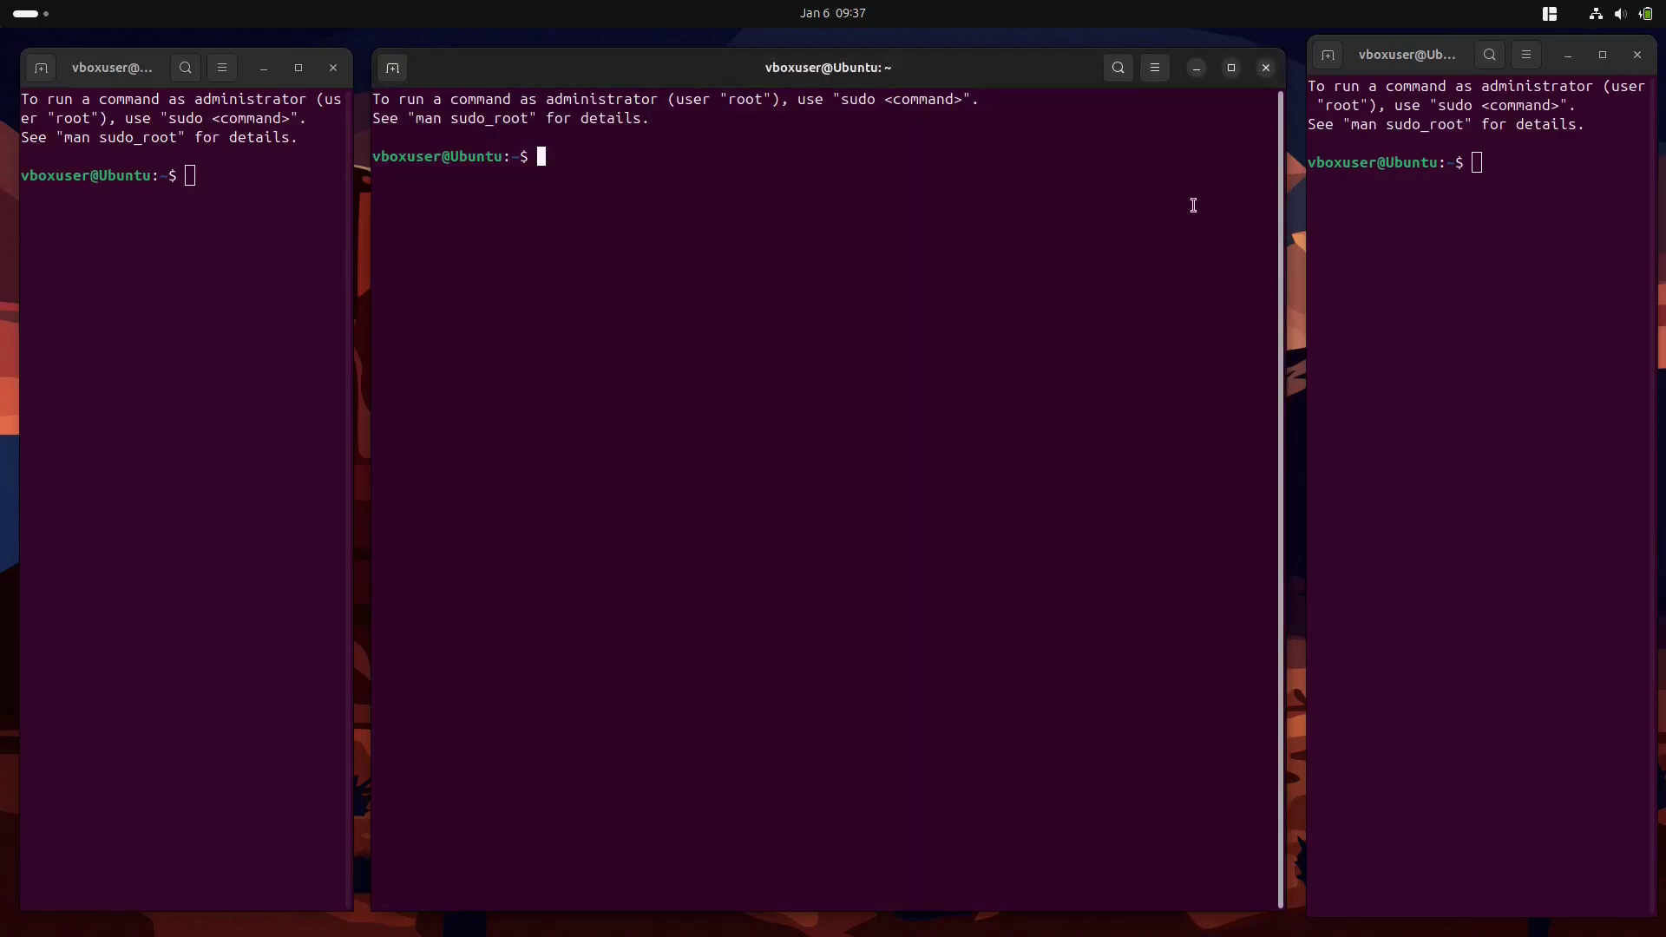
pyautogui.click(1267, 67)
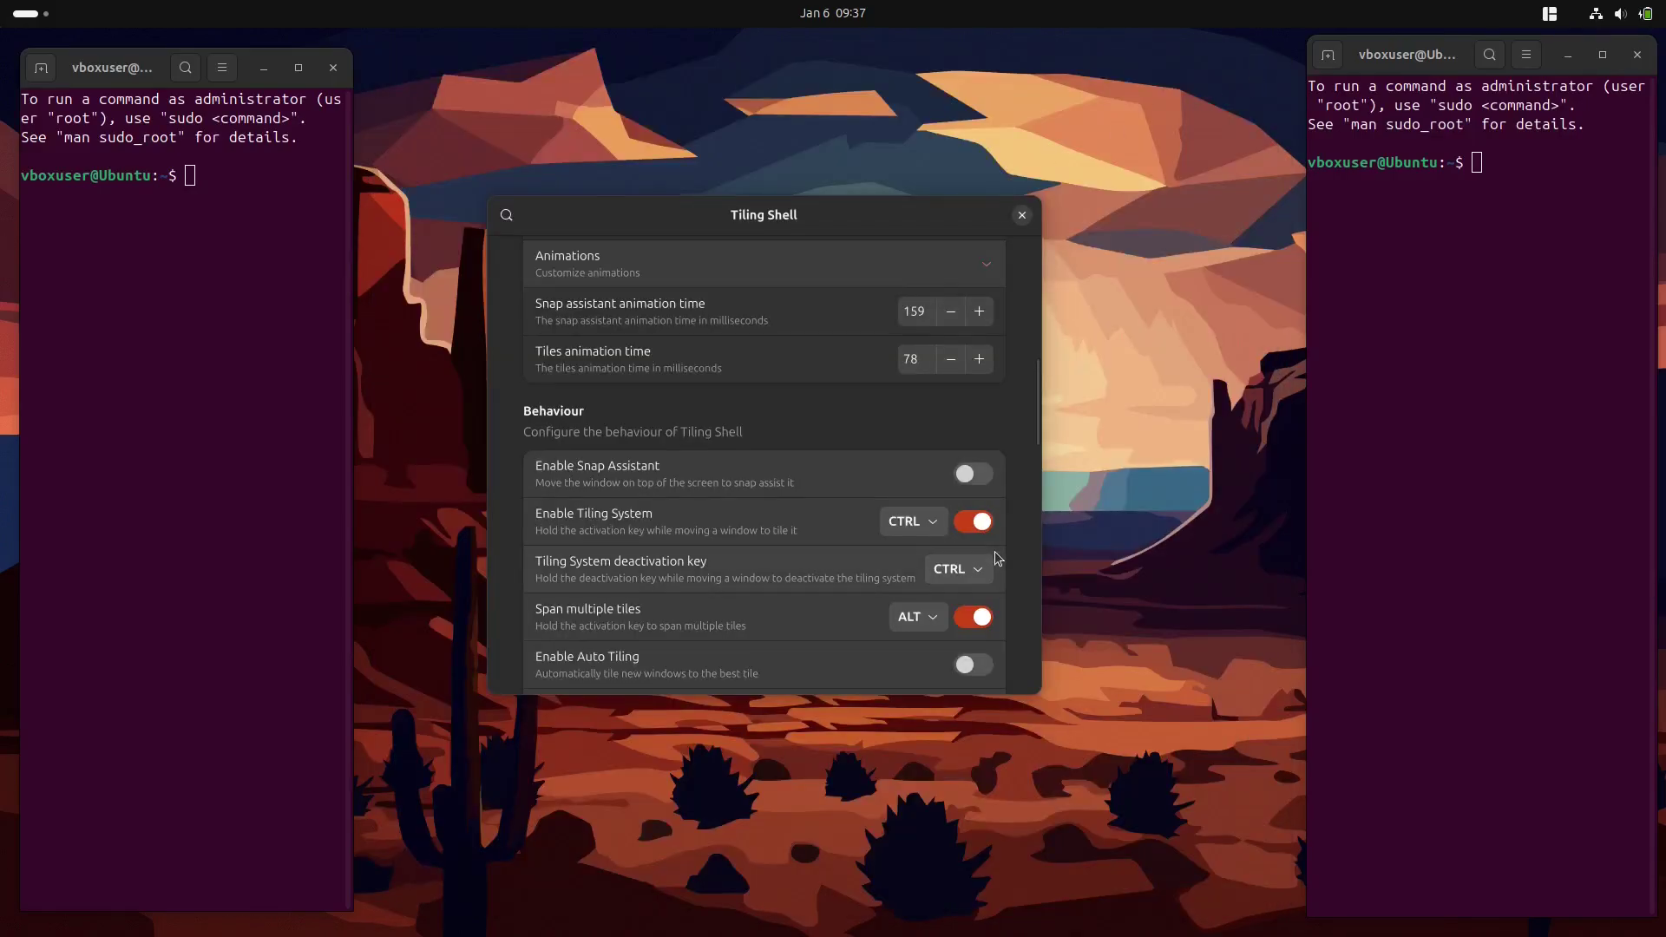
pyautogui.hotkey('ctrl', 'alt', 't')
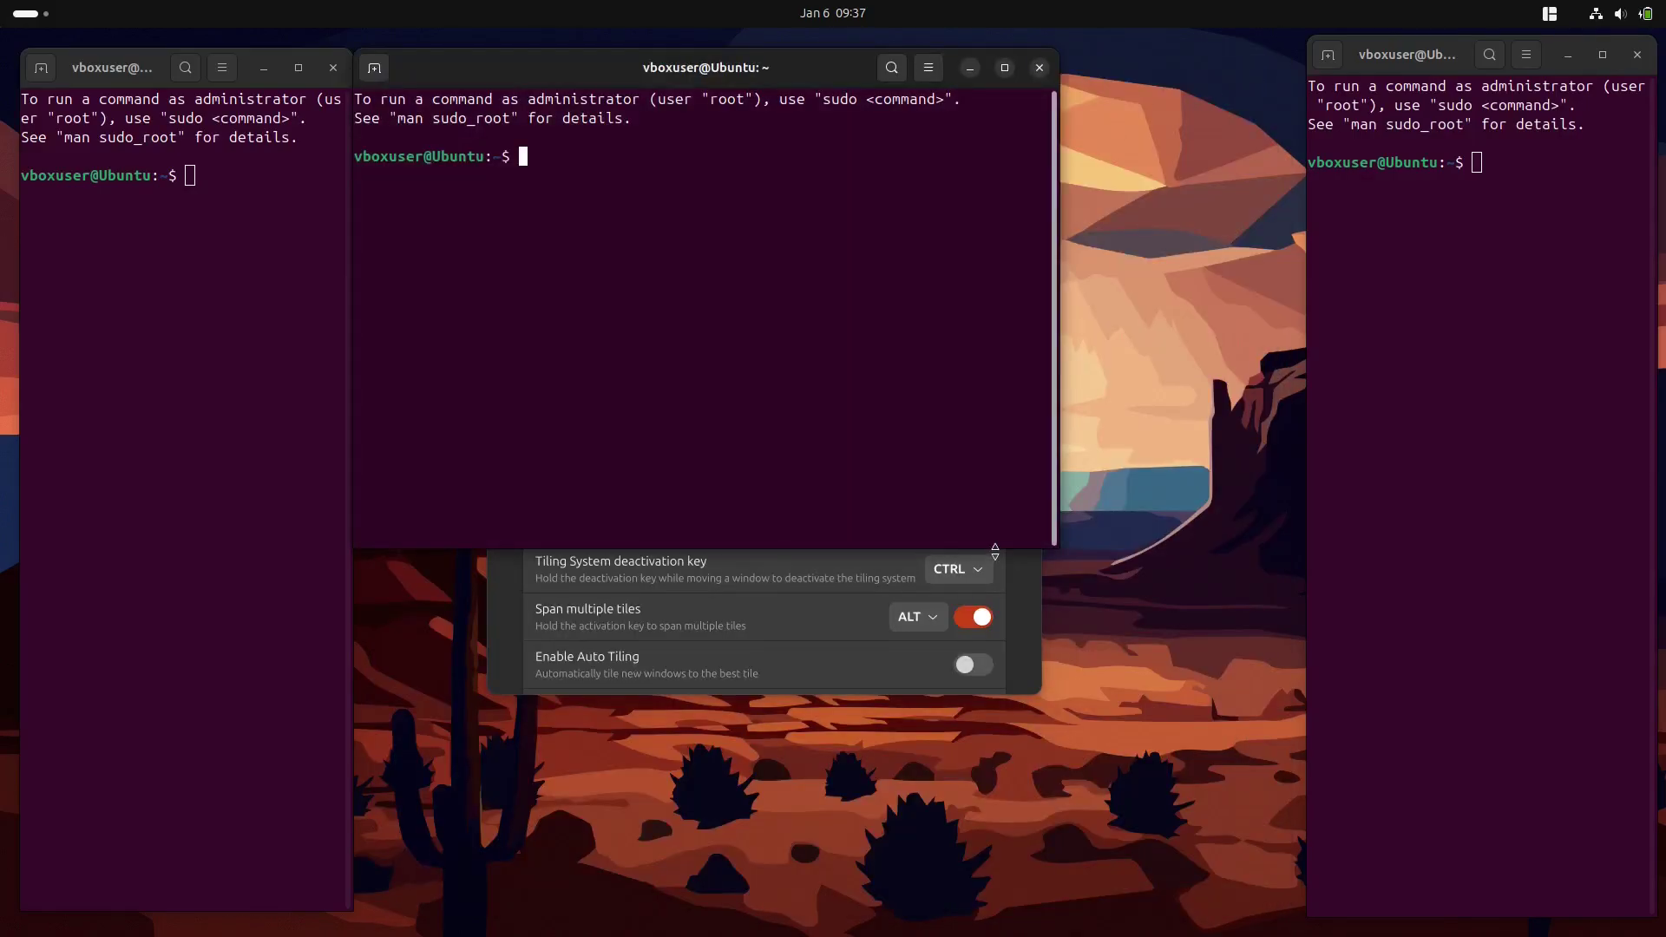
# Step: Enable Auto Tiling, then replace the centre terminal with a new one that tiles automatically
pyautogui.click(722, 685)
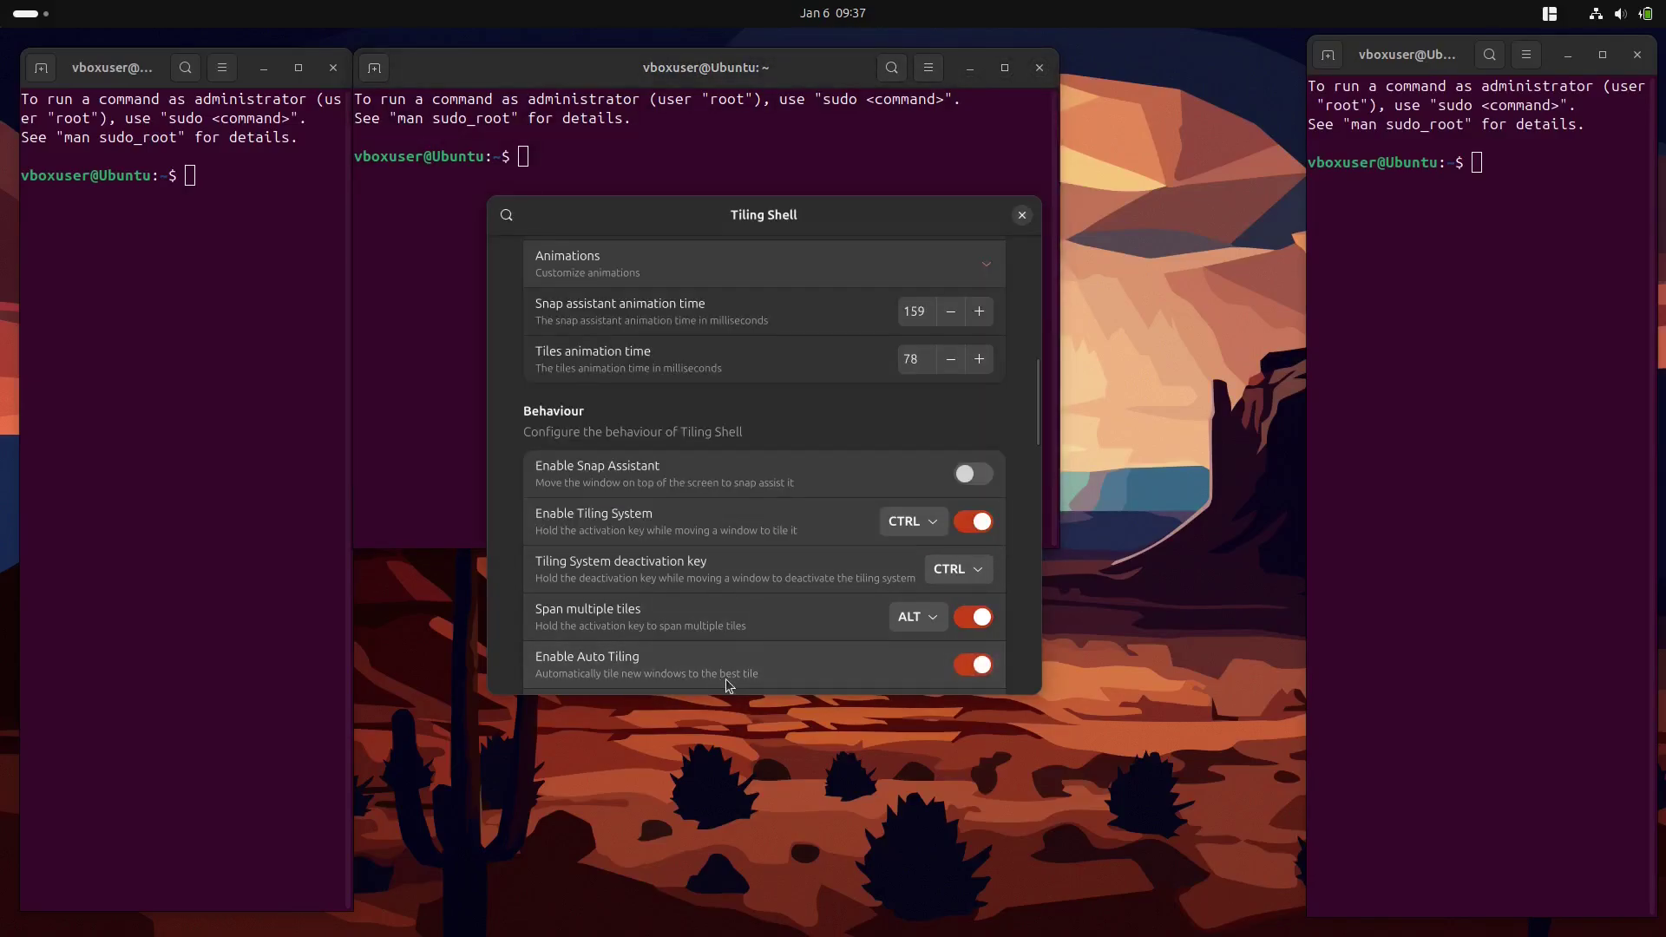
pyautogui.click(1039, 68)
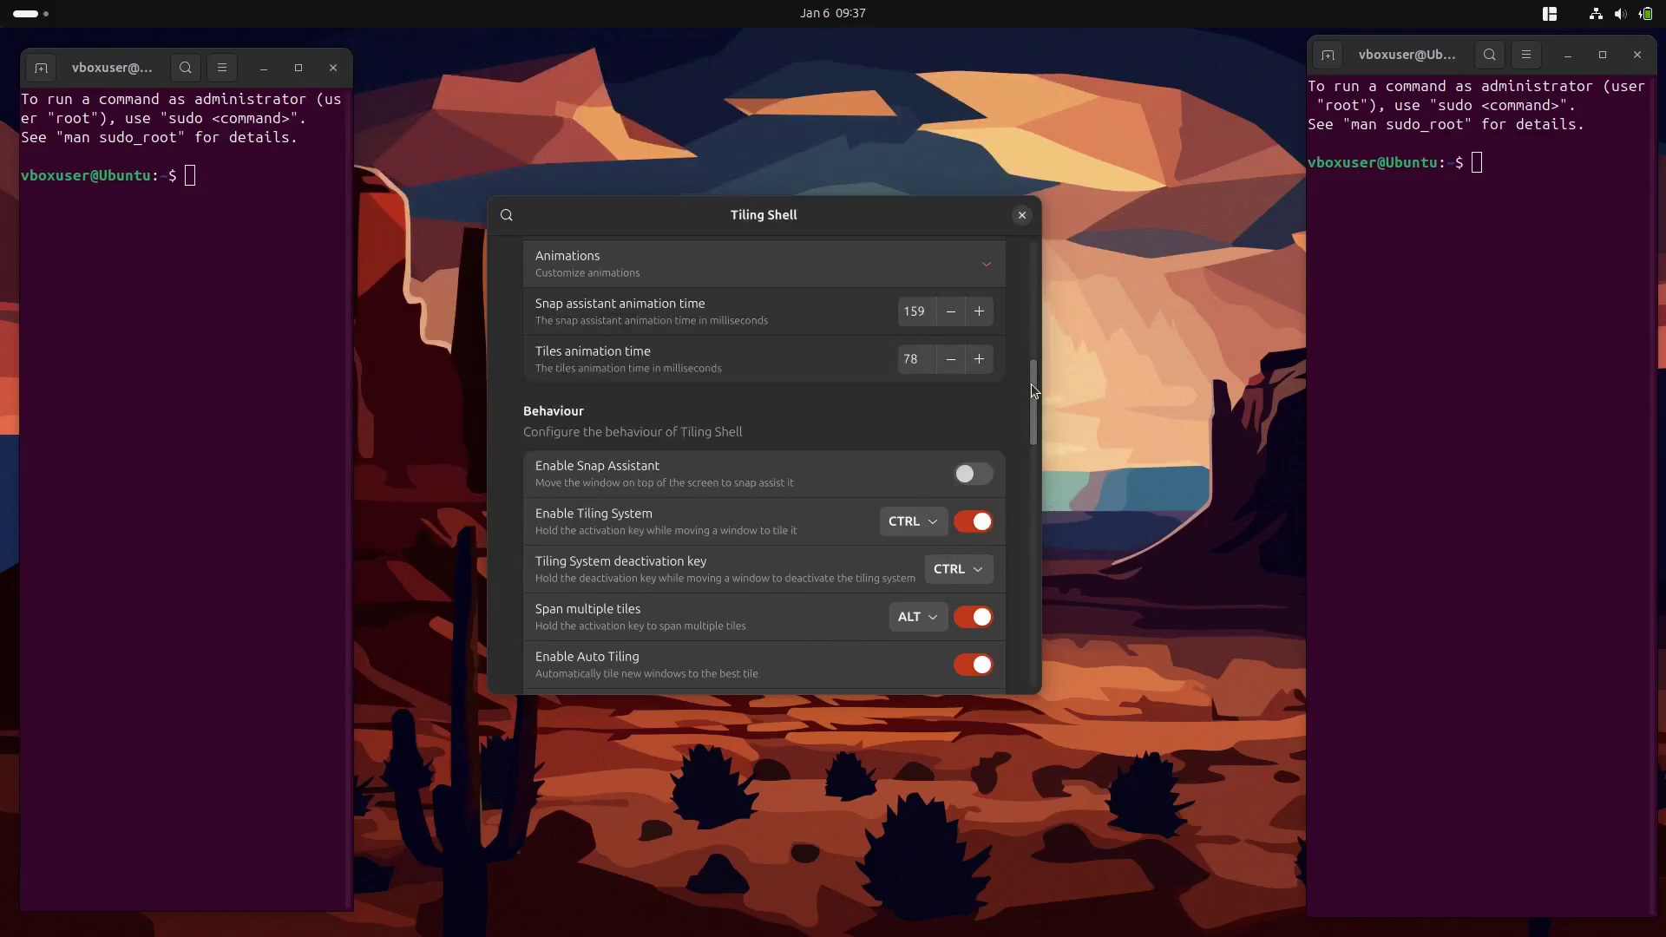
pyautogui.hotkey('ctrl', 'alt', 't')
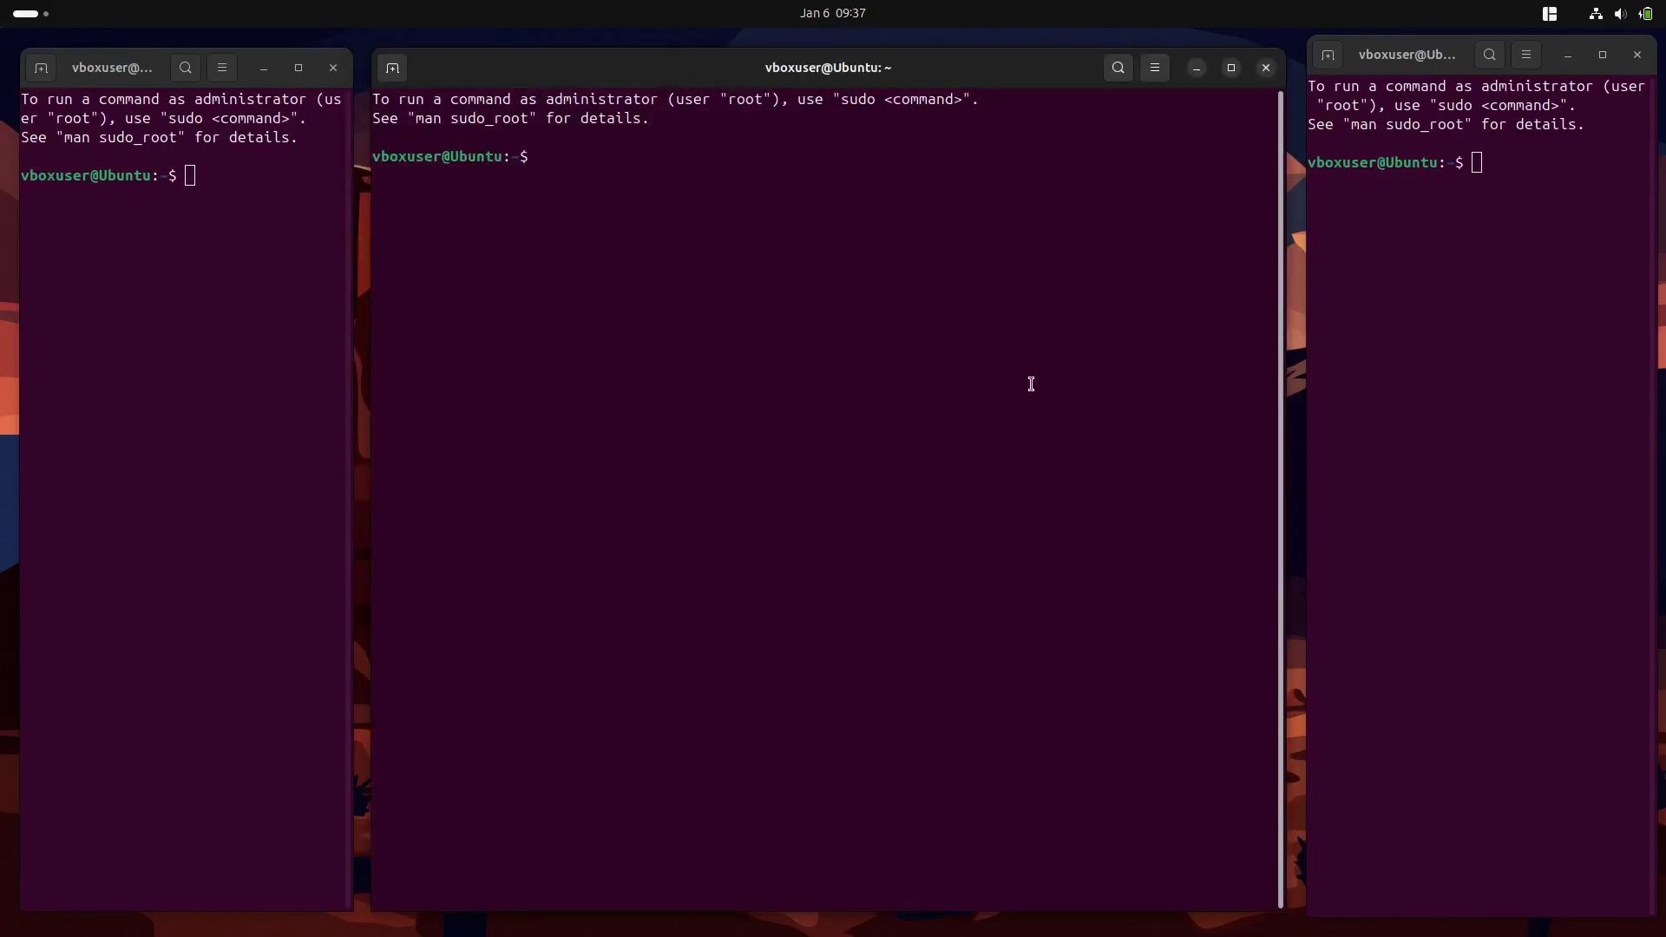
pyautogui.hotkey('alt', 'Tab')
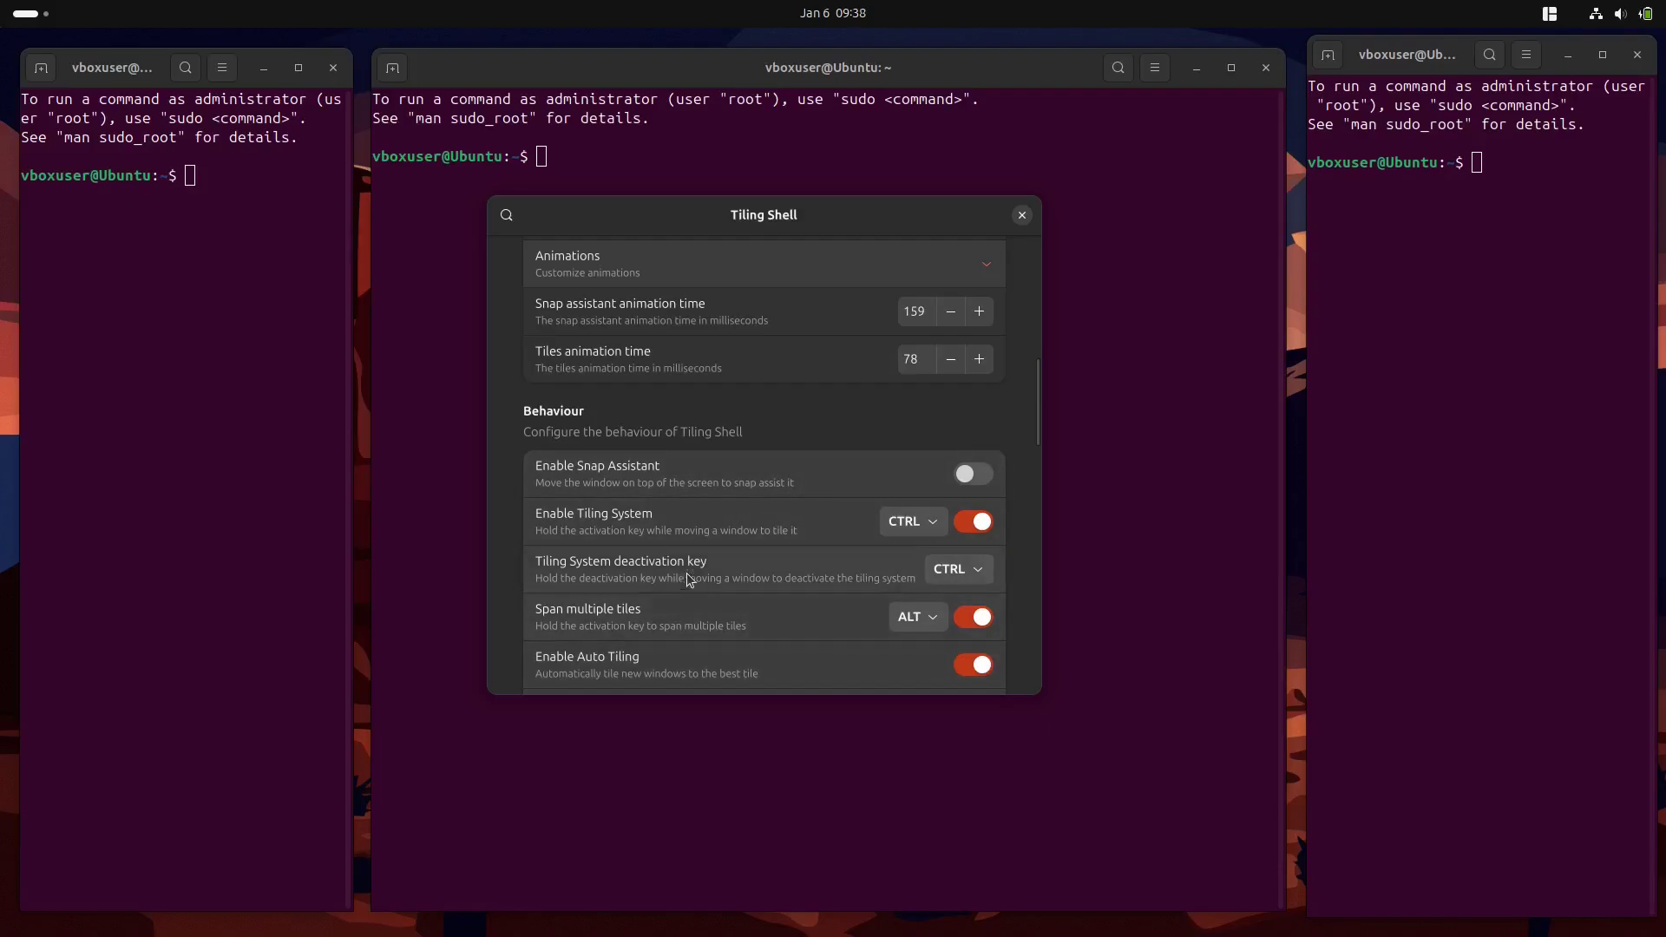
# Step: Toggle 'Restore window size when untiled' off and back on, leaving it enabled
pyautogui.scroll(-3, 676, 587)
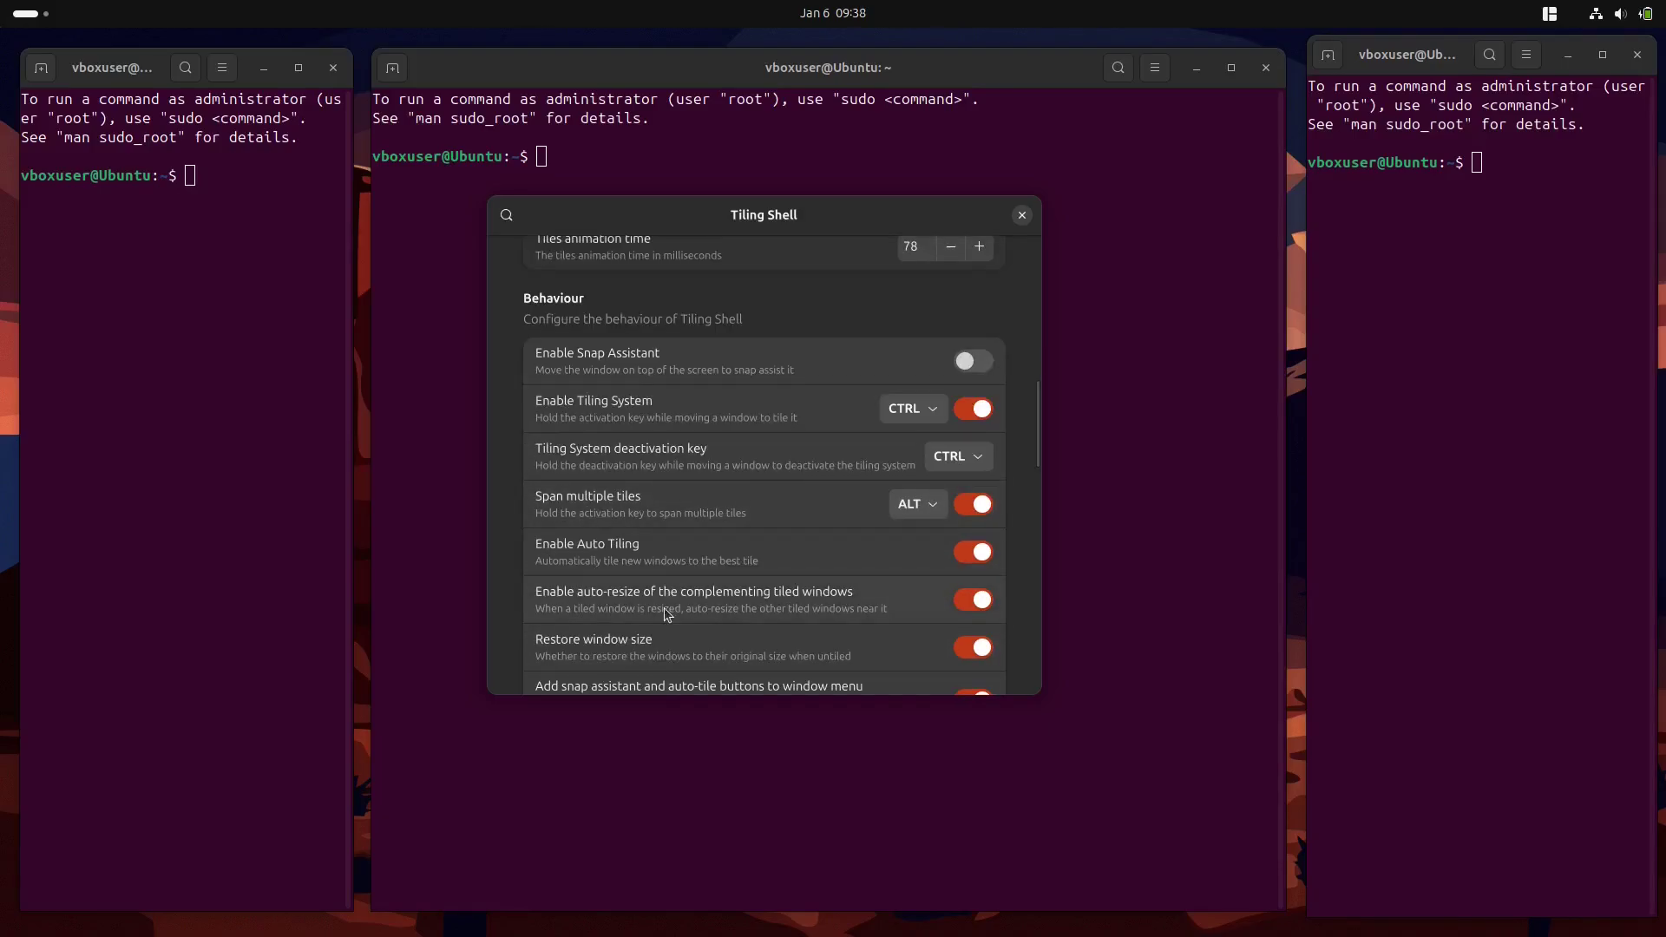
pyautogui.scroll(-5, 631, 439)
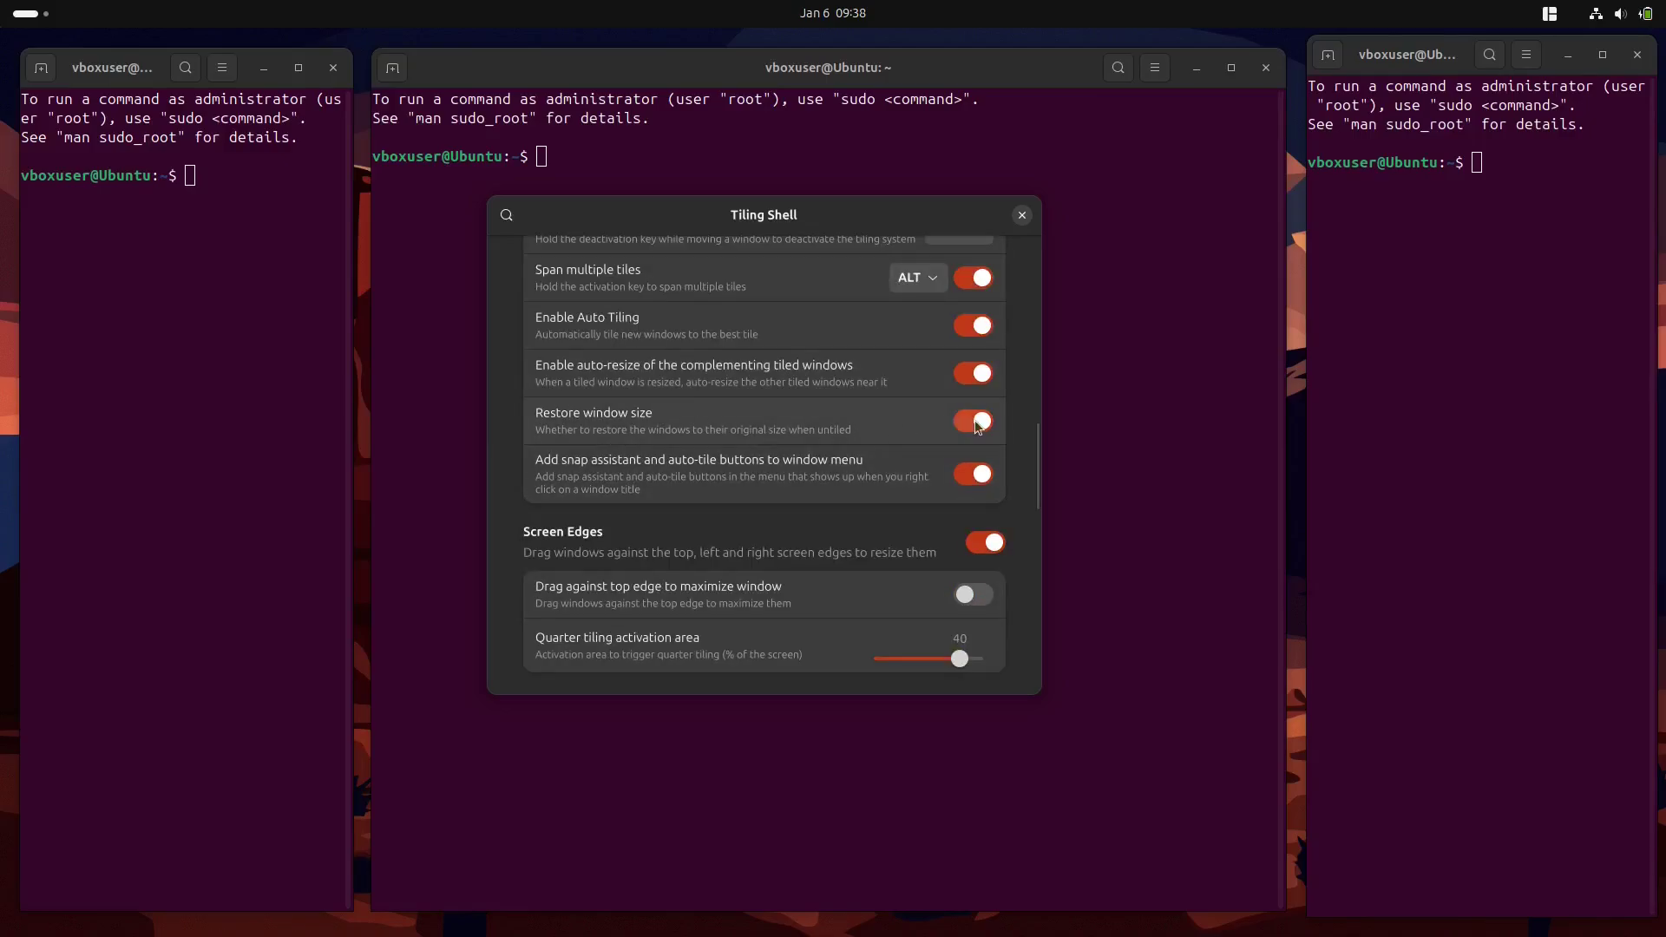
pyautogui.click(976, 421)
pyautogui.click(989, 422)
# Step: Untile the left terminal and switch off snap assistant and auto-tile buttons in the window menu
pyautogui.moveTo(796, 217); pyautogui.dragTo(817, 194)
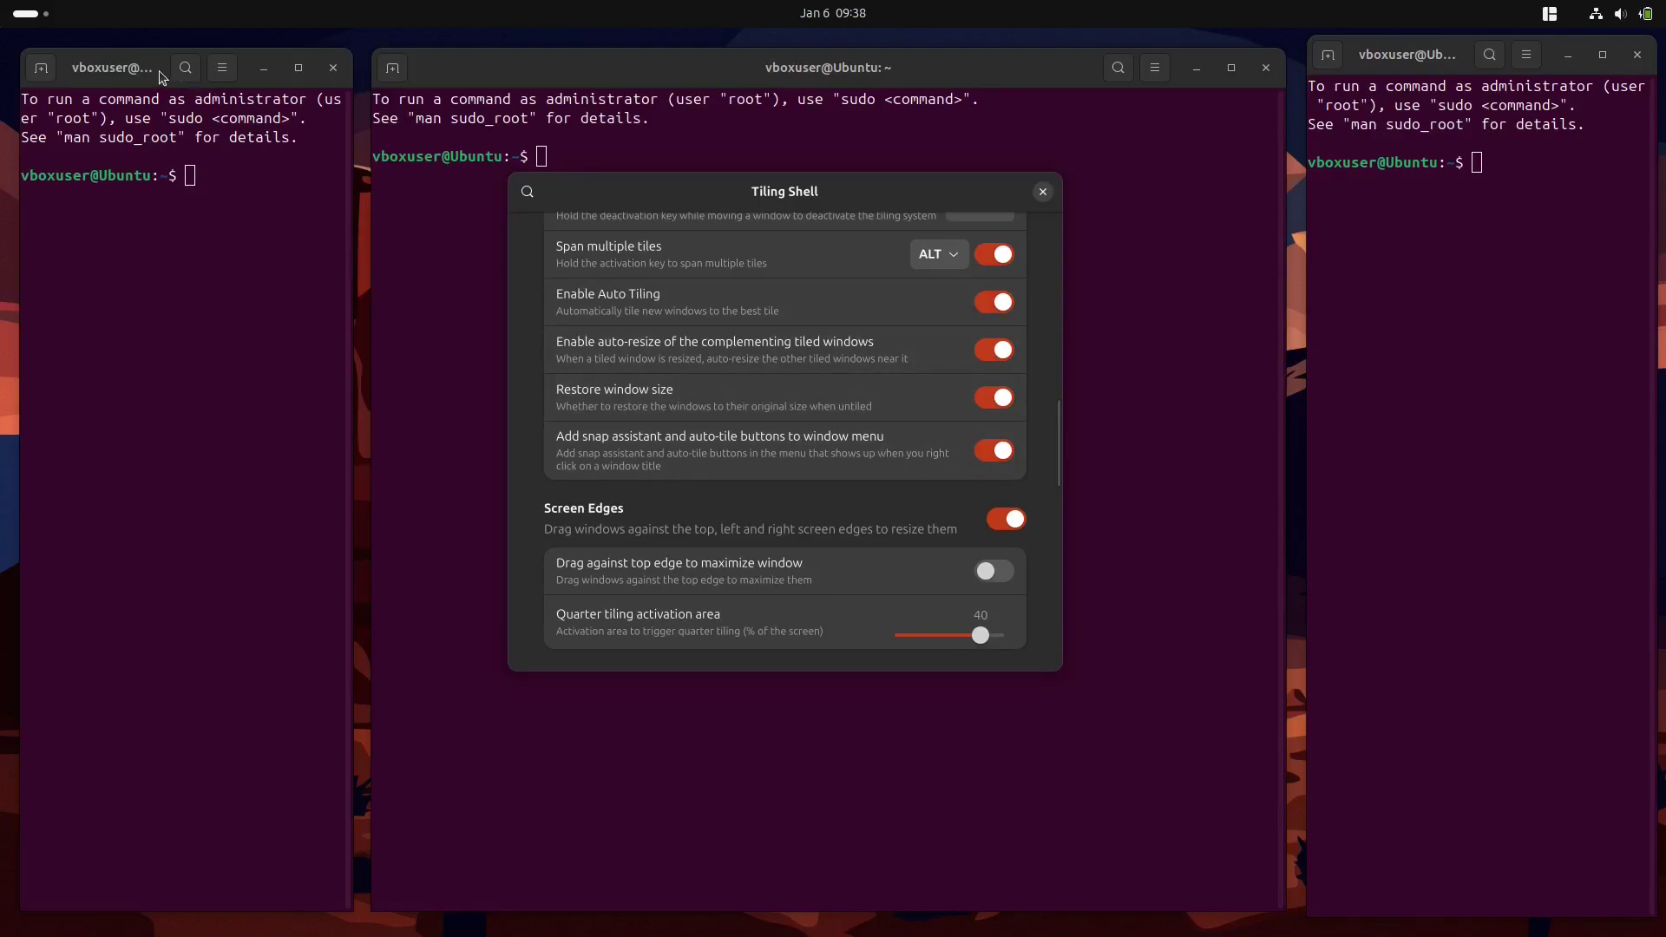
pyautogui.moveTo(162, 70); pyautogui.dragTo(211, 219)
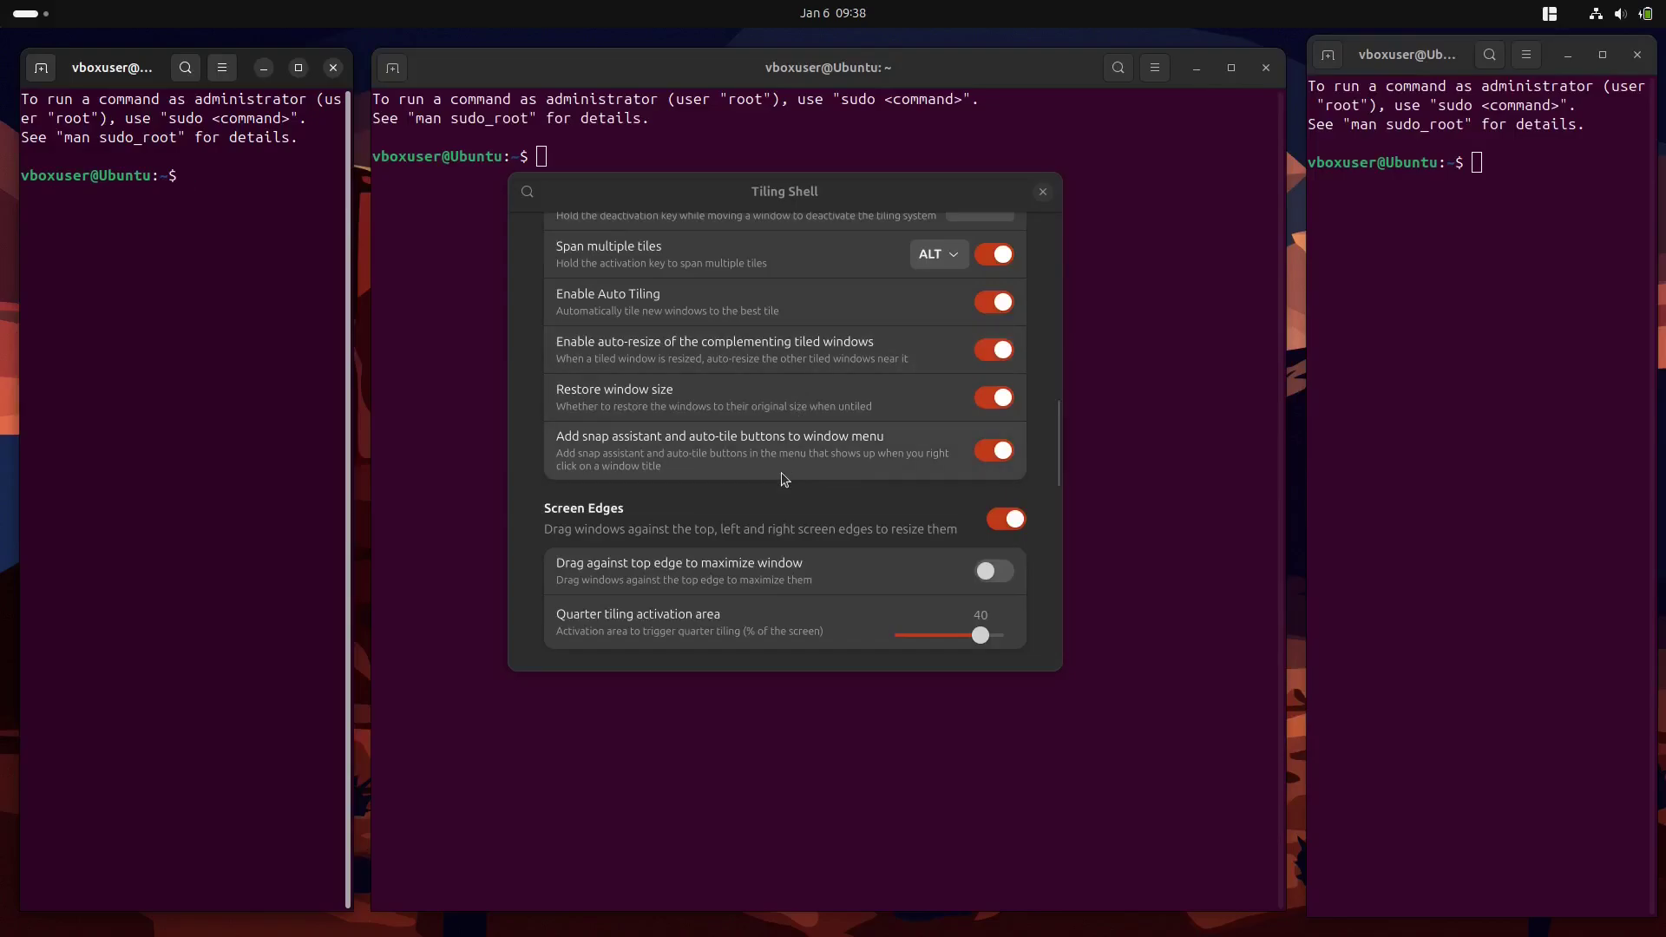
pyautogui.click(994, 451)
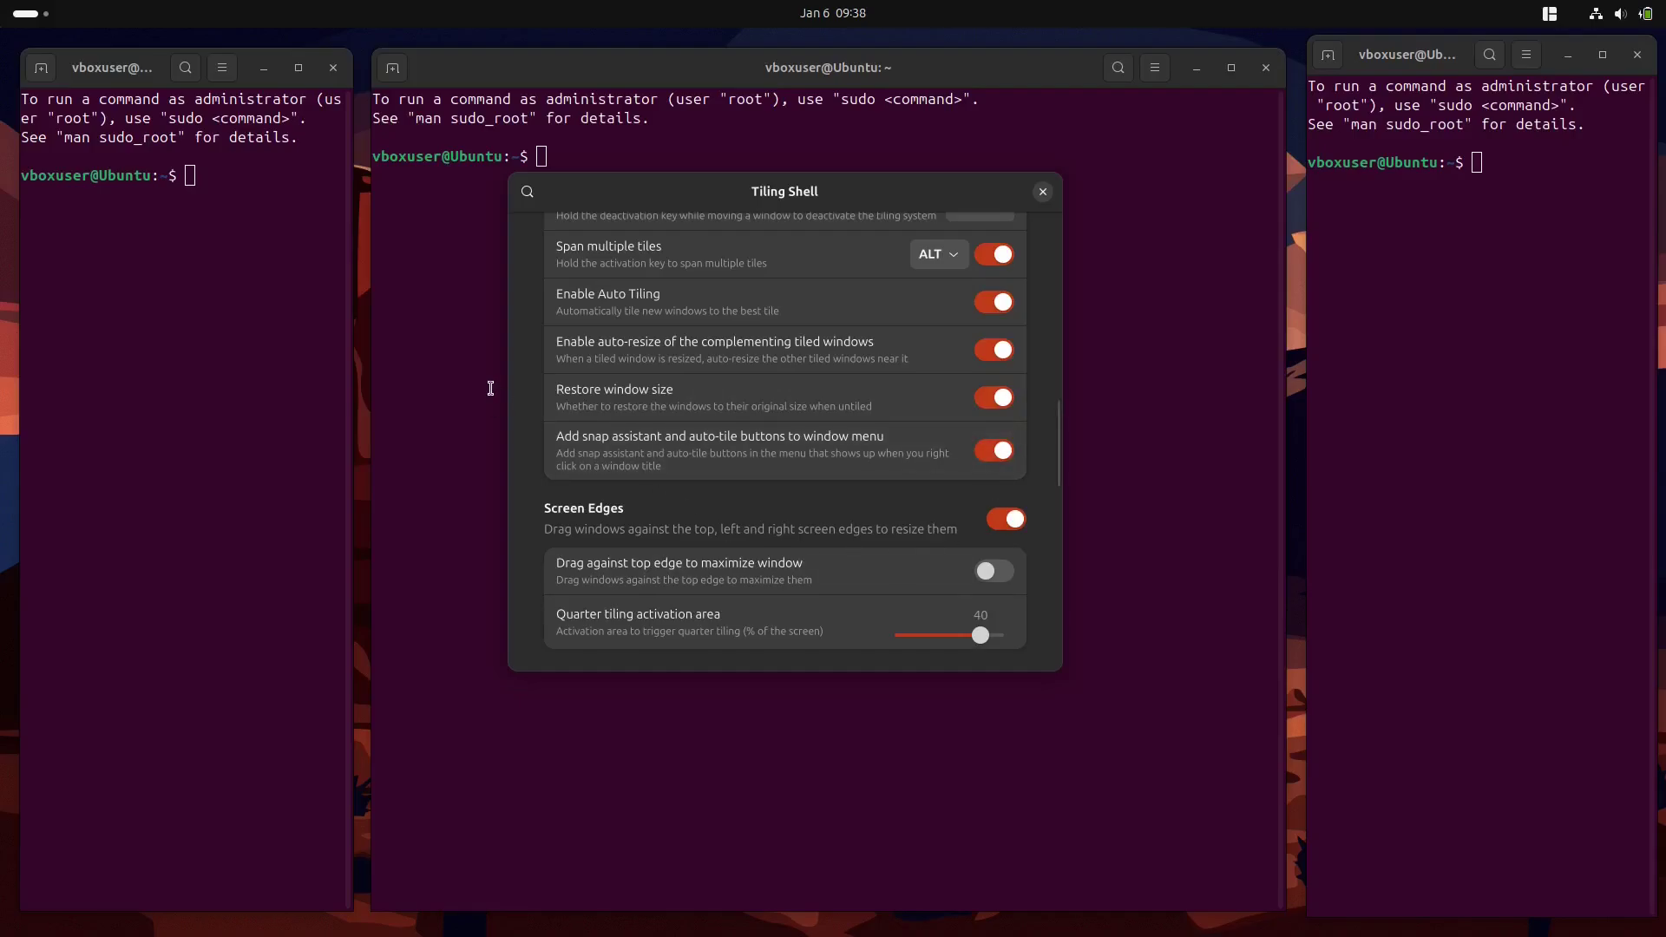
pyautogui.rightClick(429, 377)
# Step: Toggle Screen Edges resizing off and back on, leaving it enabled
pyautogui.click(651, 473)
pyautogui.scroll(-3, 651, 473)
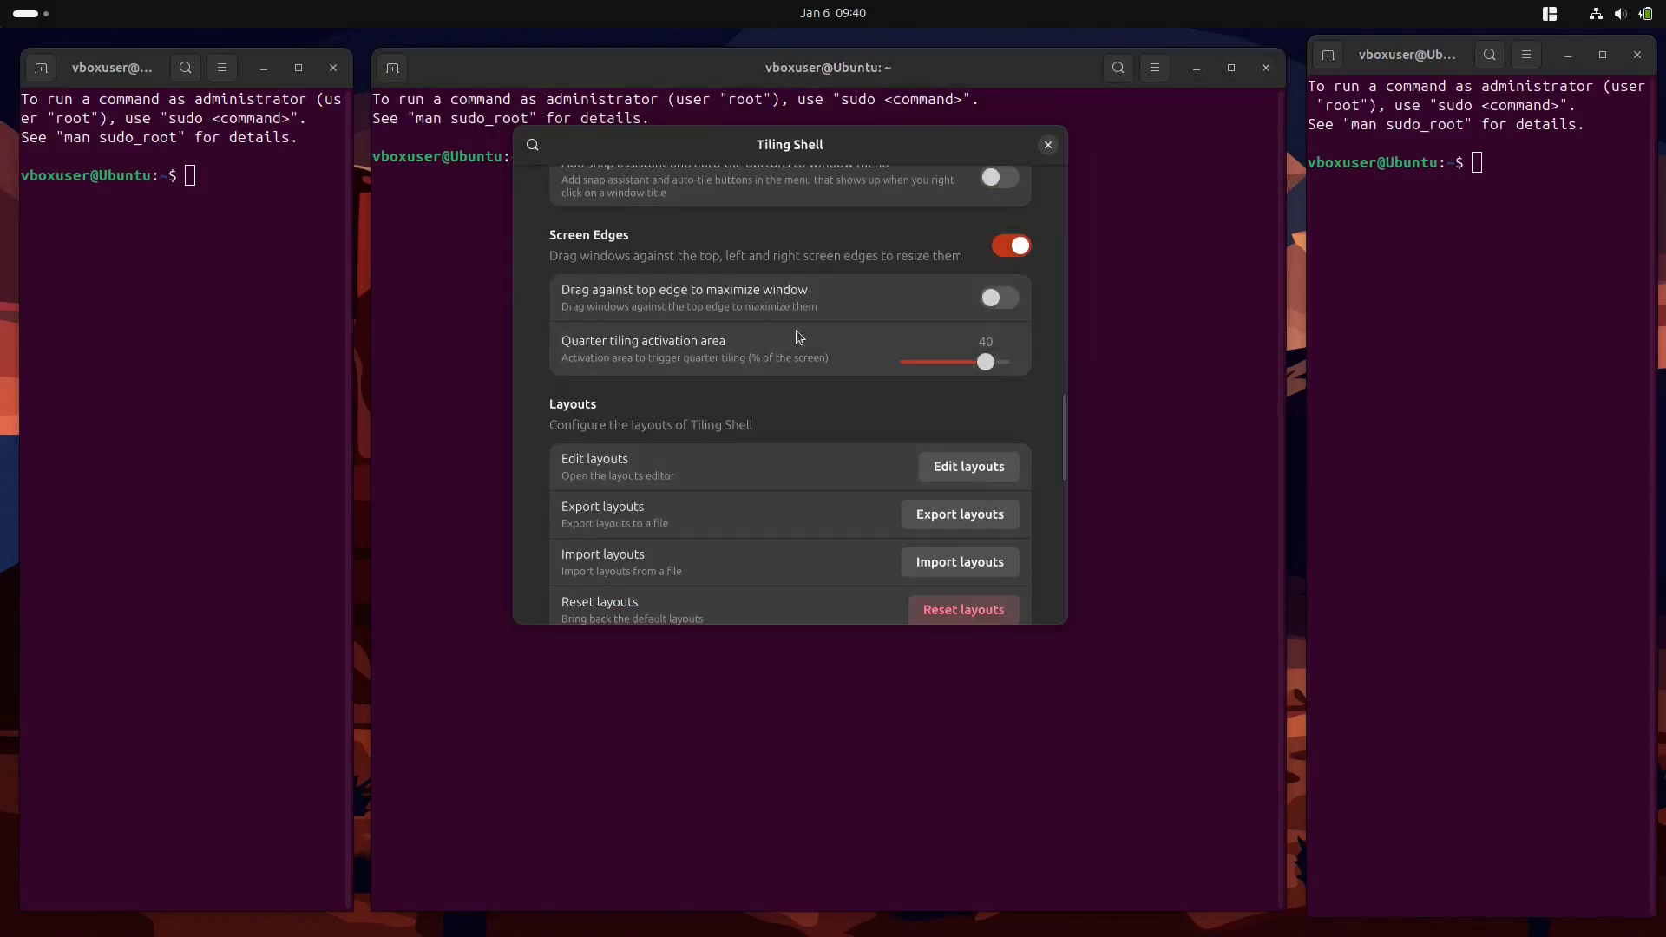
pyautogui.click(1012, 246)
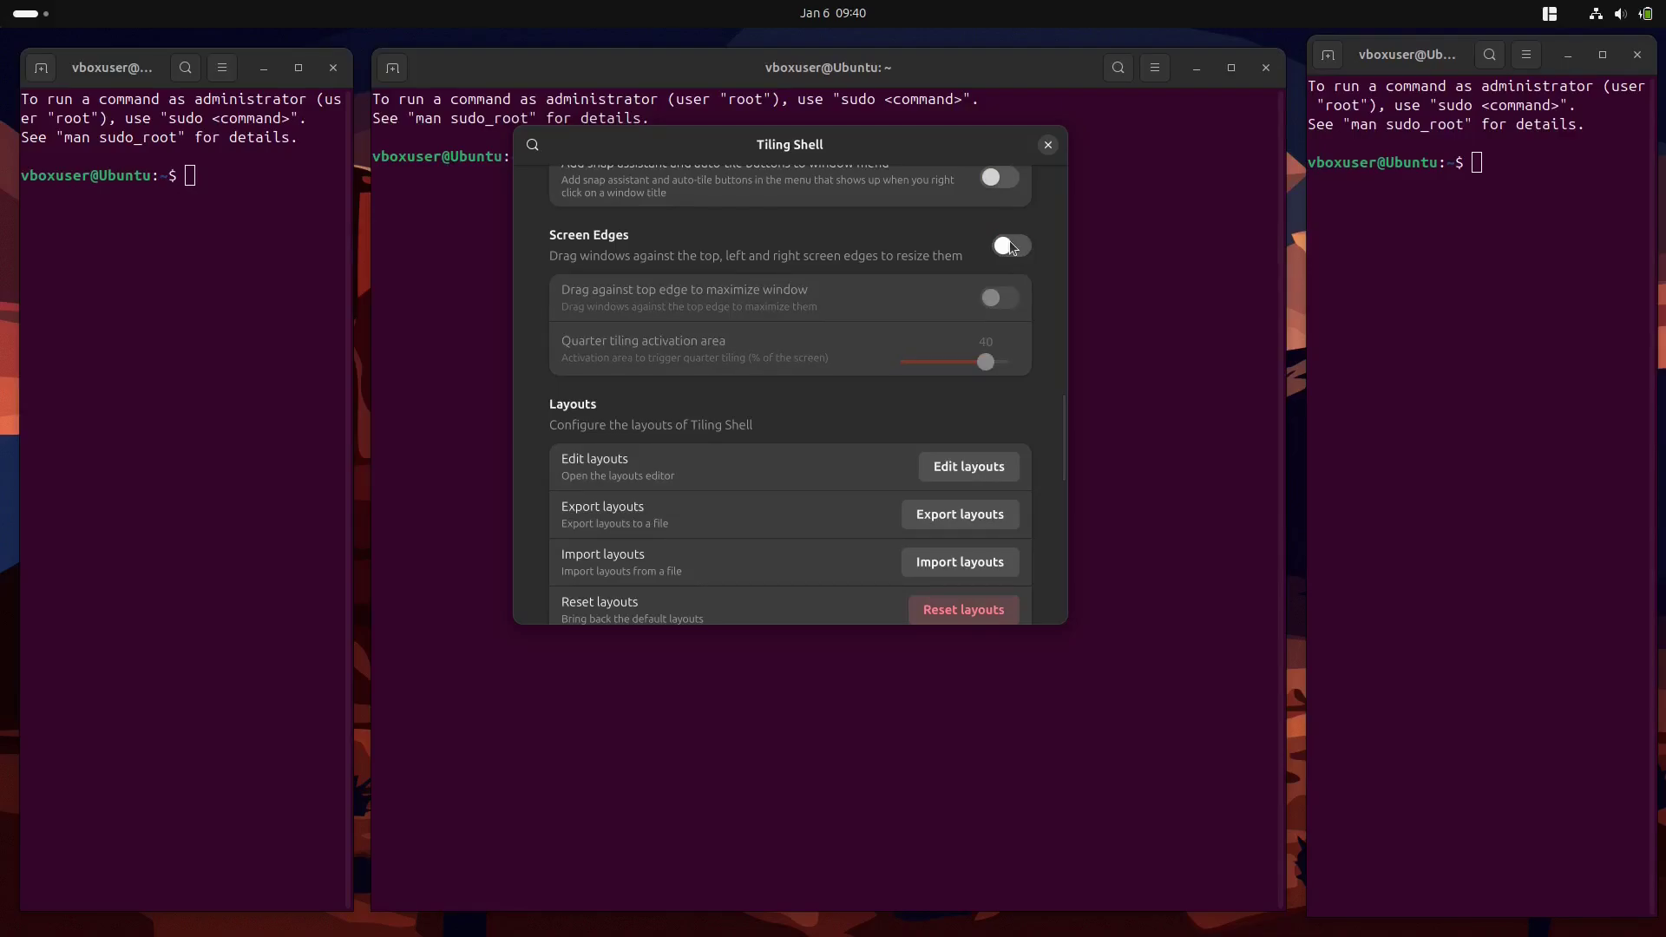
pyautogui.click(1011, 245)
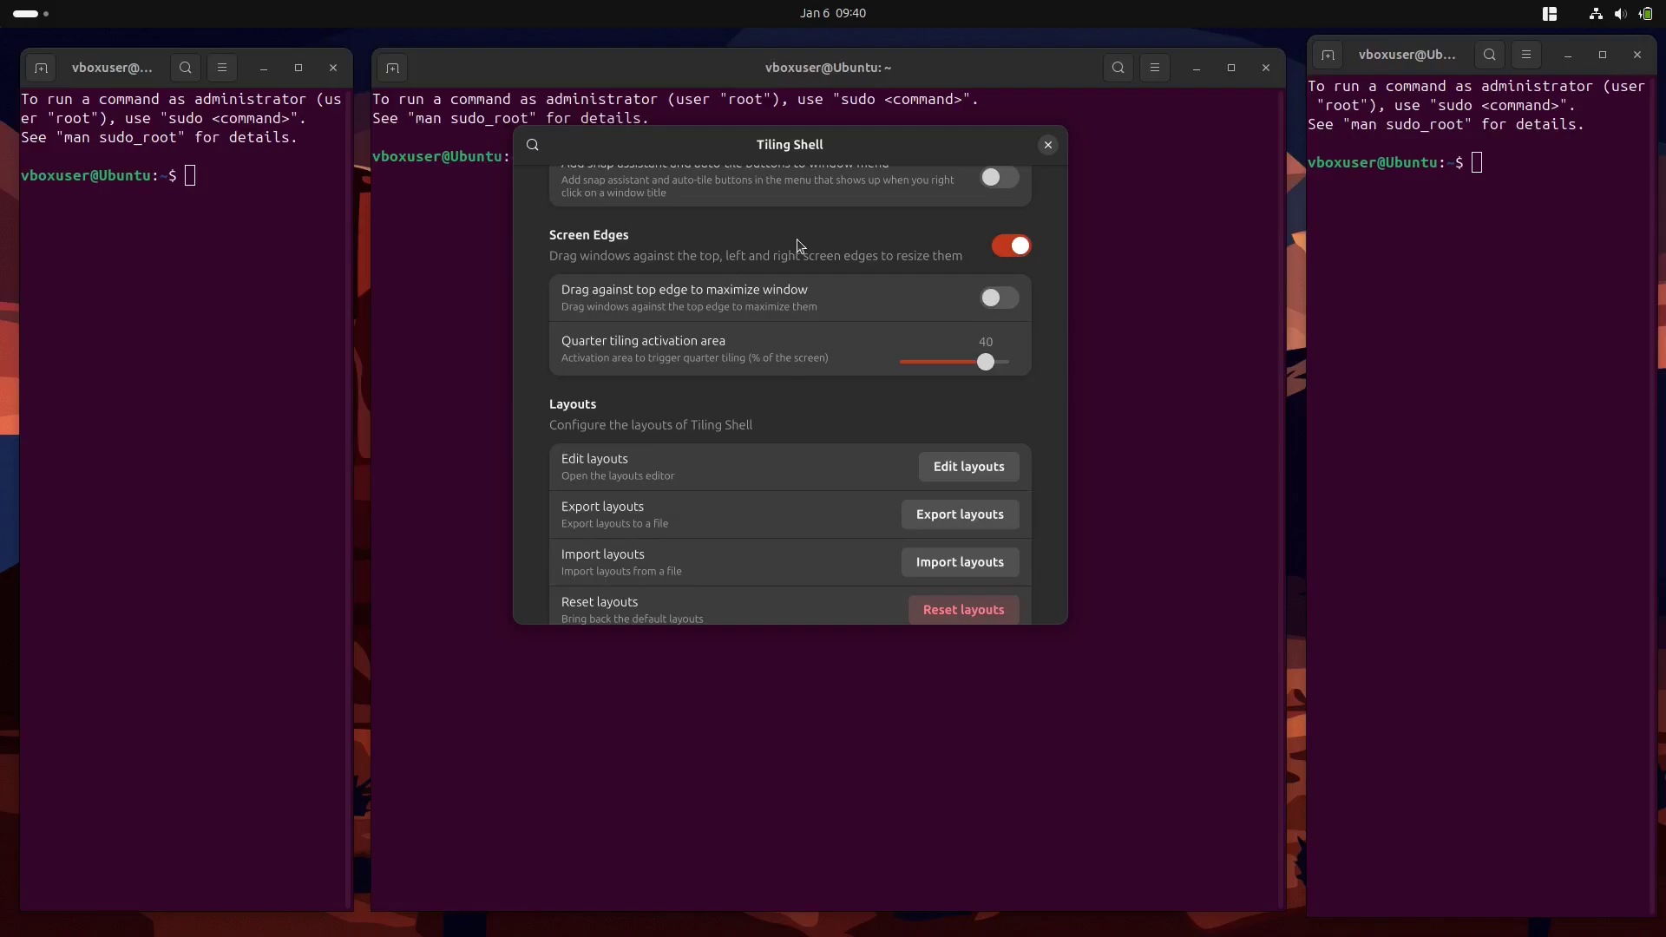
# Step: Enable 'Drag against top edge to maximize window' and lower the quarter tiling activation area to 33
pyautogui.click(800, 301)
pyautogui.moveTo(780, 147); pyautogui.dragTo(764, 185)
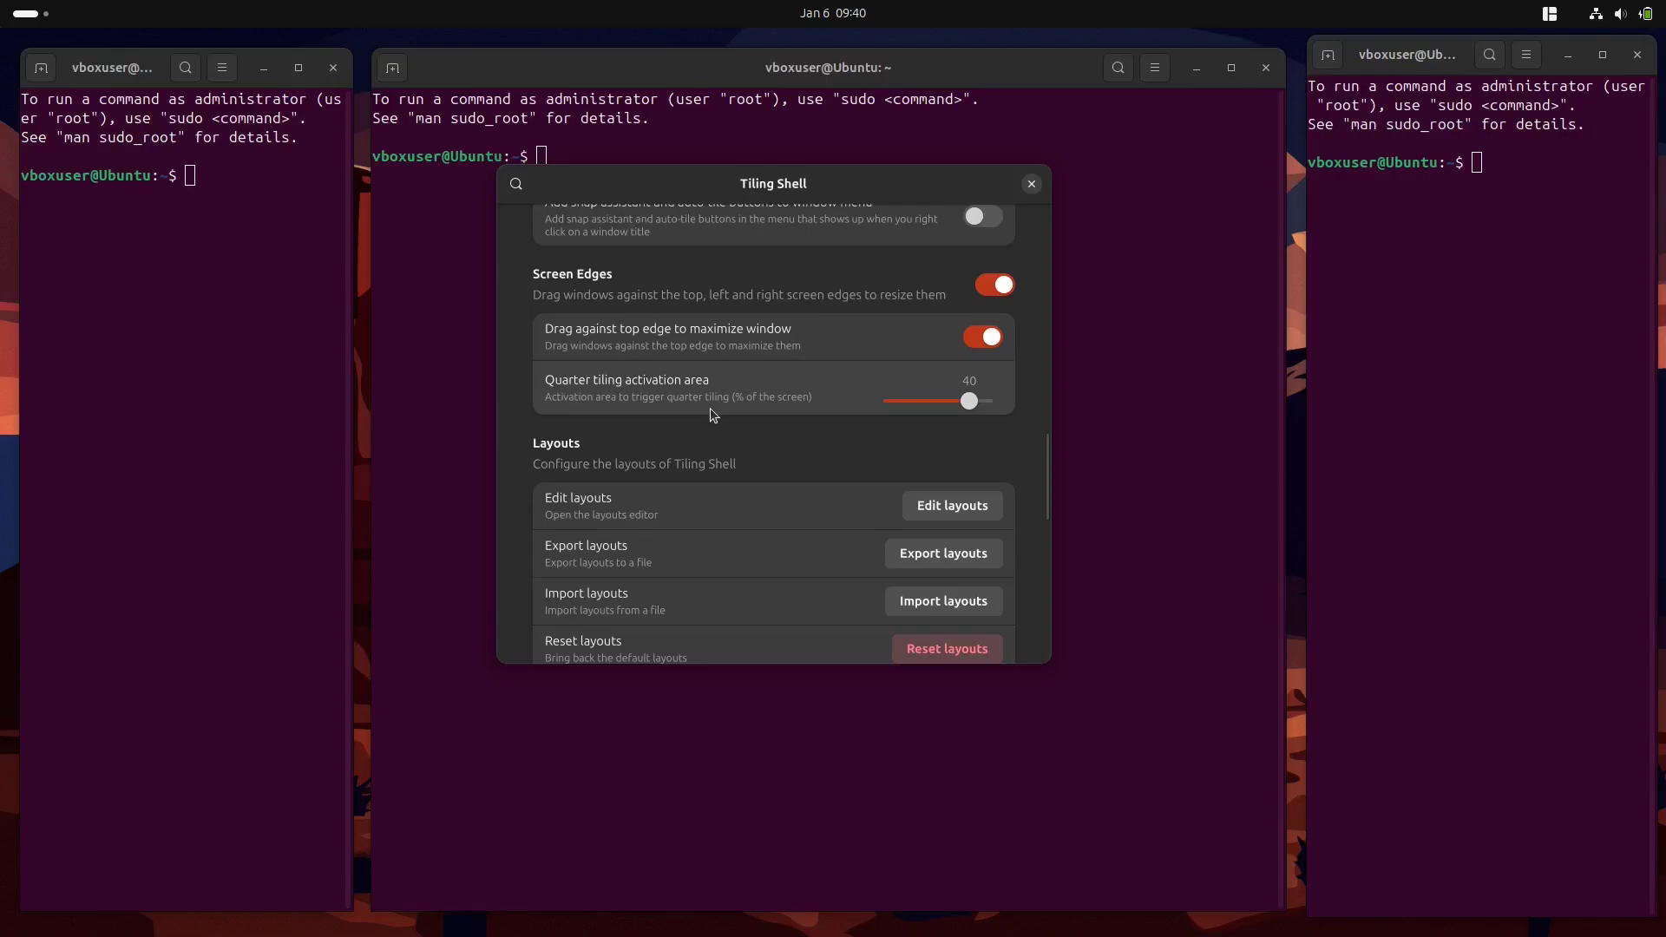
pyautogui.moveTo(969, 401)
pyautogui.mouseDown()
pyautogui.moveTo(951, 404)
pyautogui.moveTo(987, 404)
pyautogui.moveTo(957, 408)
pyautogui.mouseUp()
pyautogui.scroll(-4, 807, 397)
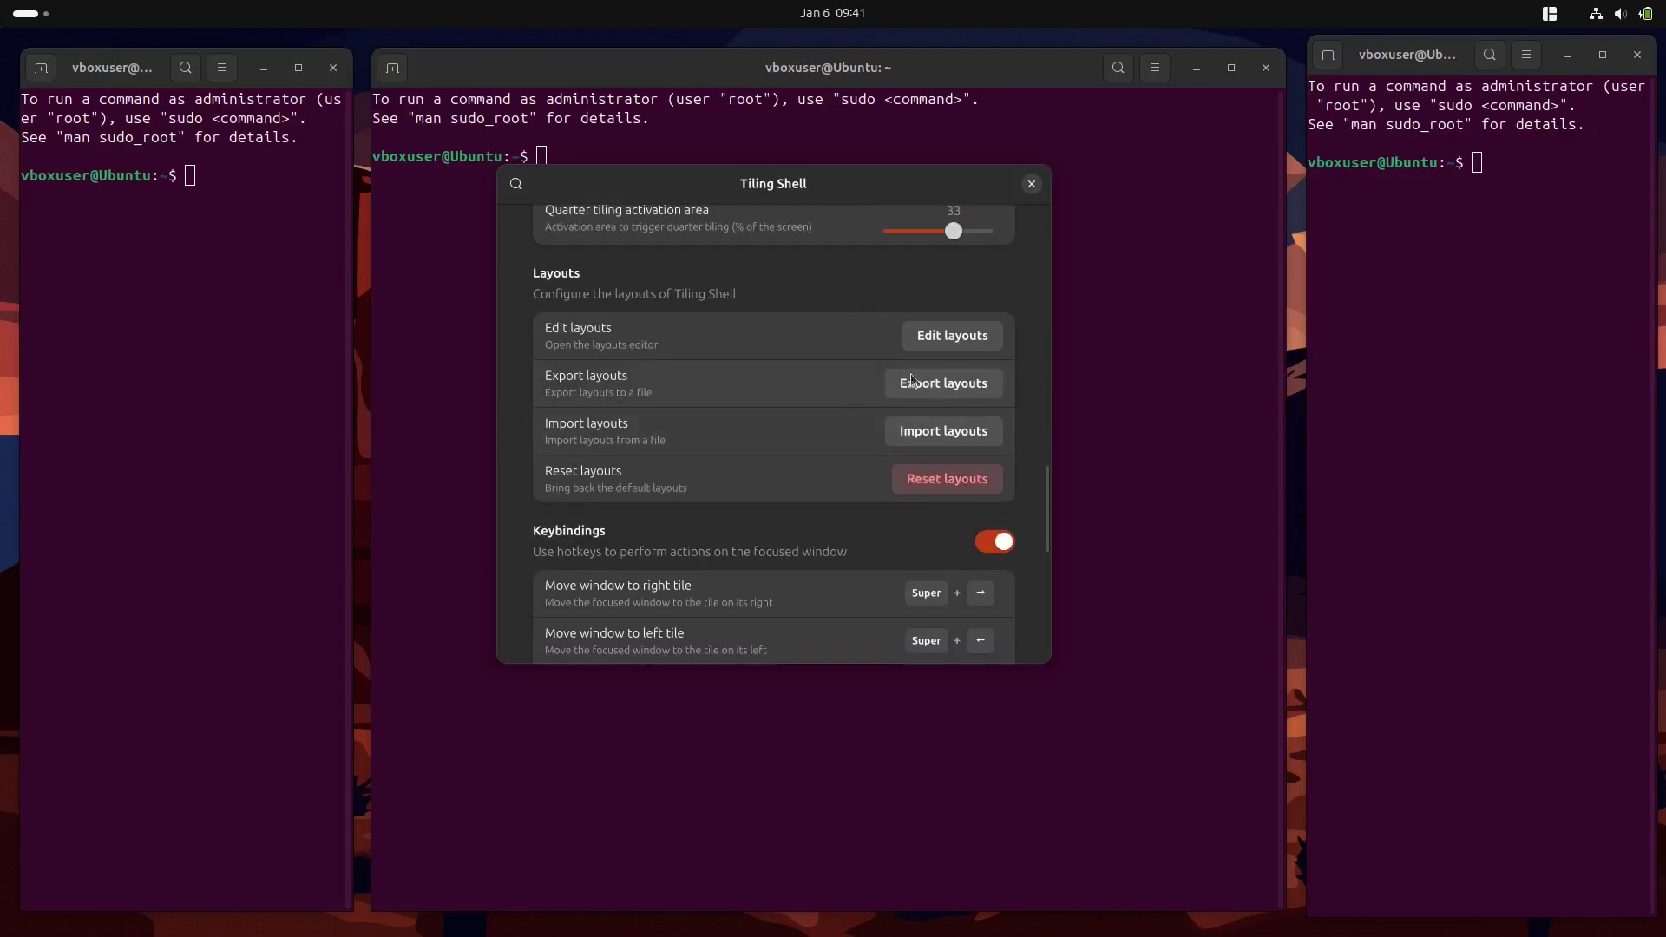
# Step: Start a new layout and split it into five columns, the rightmost divided top and bottom
pyautogui.click(986, 348)
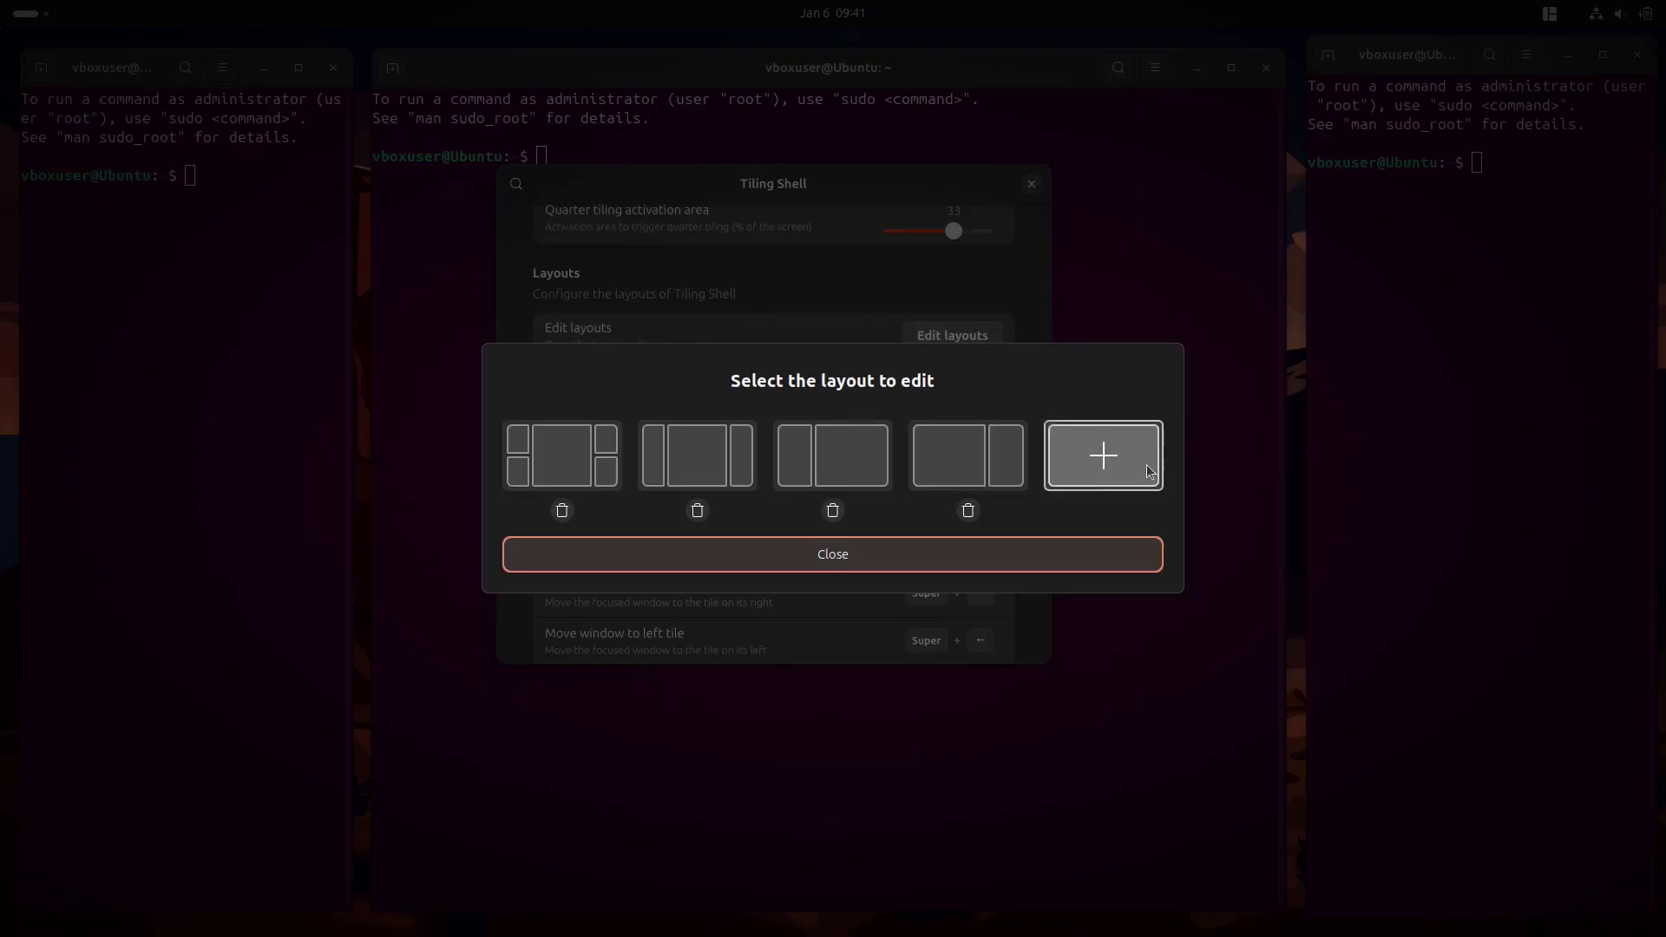
pyautogui.click(1147, 465)
pyautogui.click(885, 563)
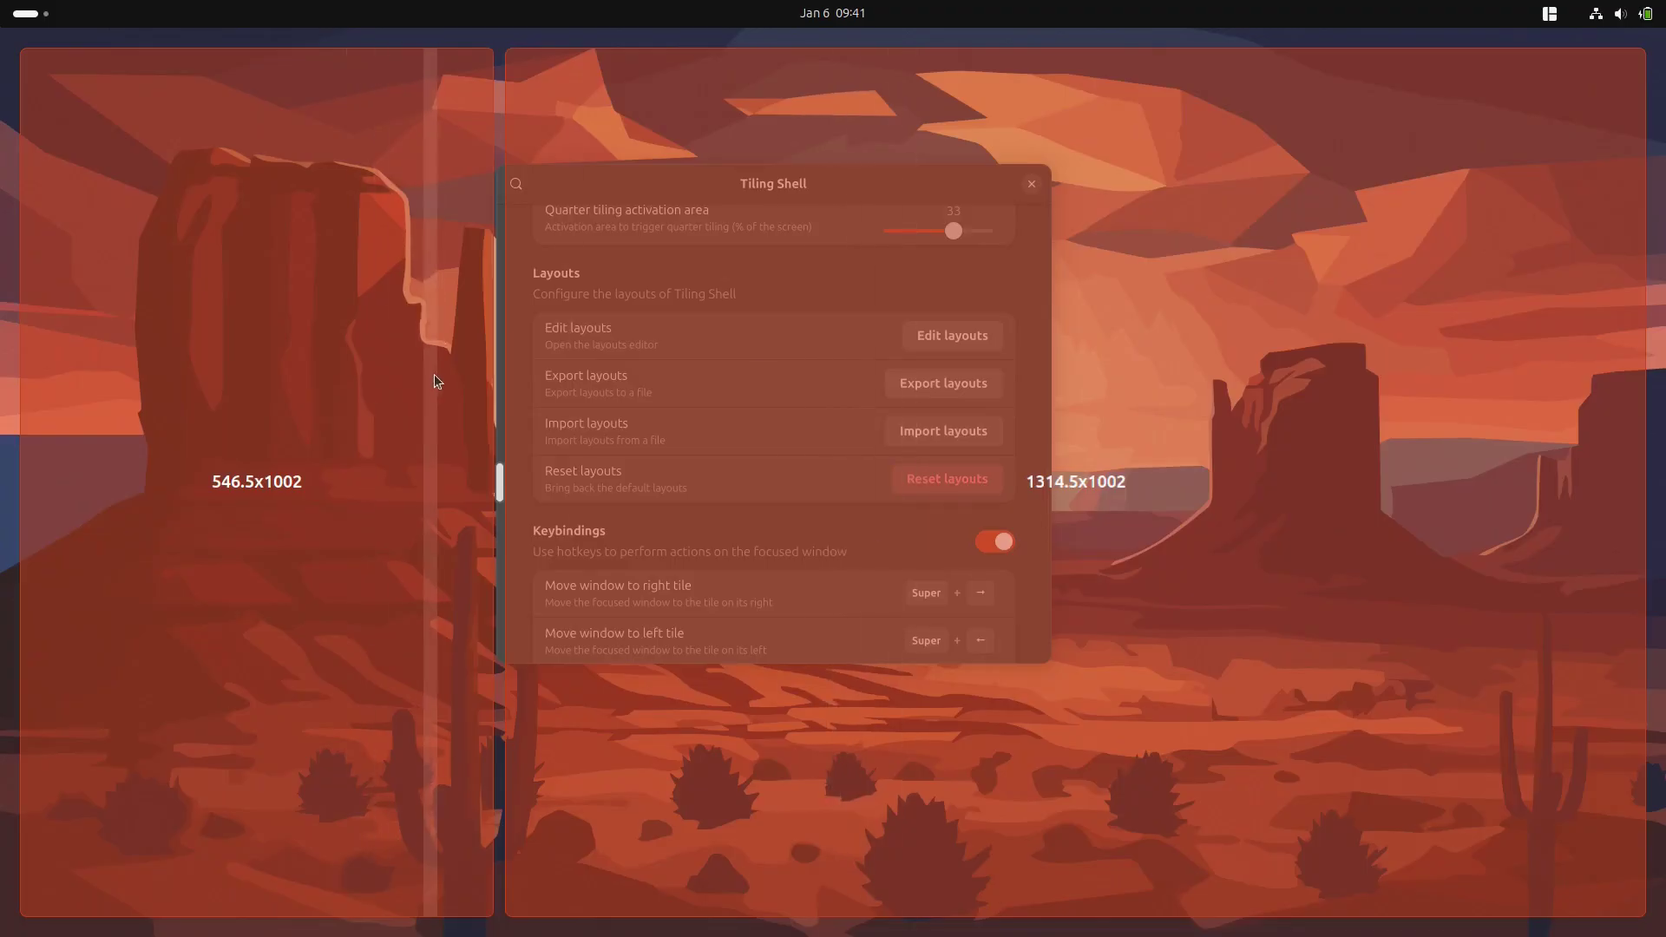
pyautogui.click(628, 389)
pyautogui.click(312, 363)
pyautogui.click(1159, 423)
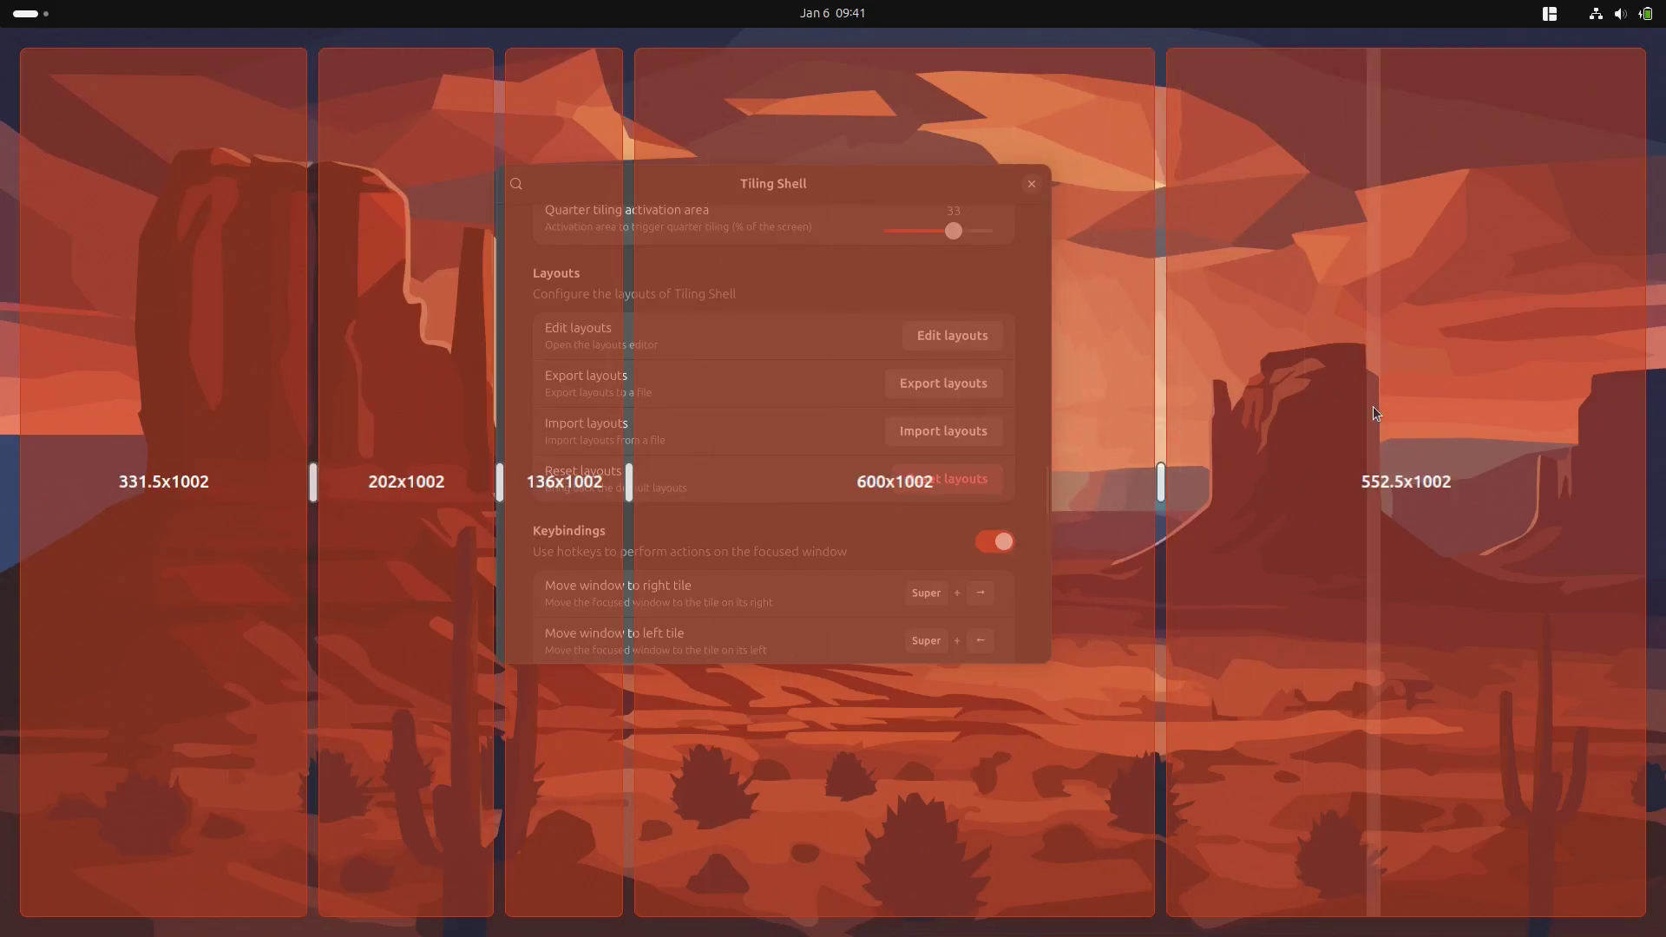
pyautogui.keyDown('ctrl'); pyautogui.click(1392, 354); pyautogui.keyUp('ctrl')
# Step: Save the new layout from the editor menu and cancel the export file dialog
pyautogui.click(1550, 14)
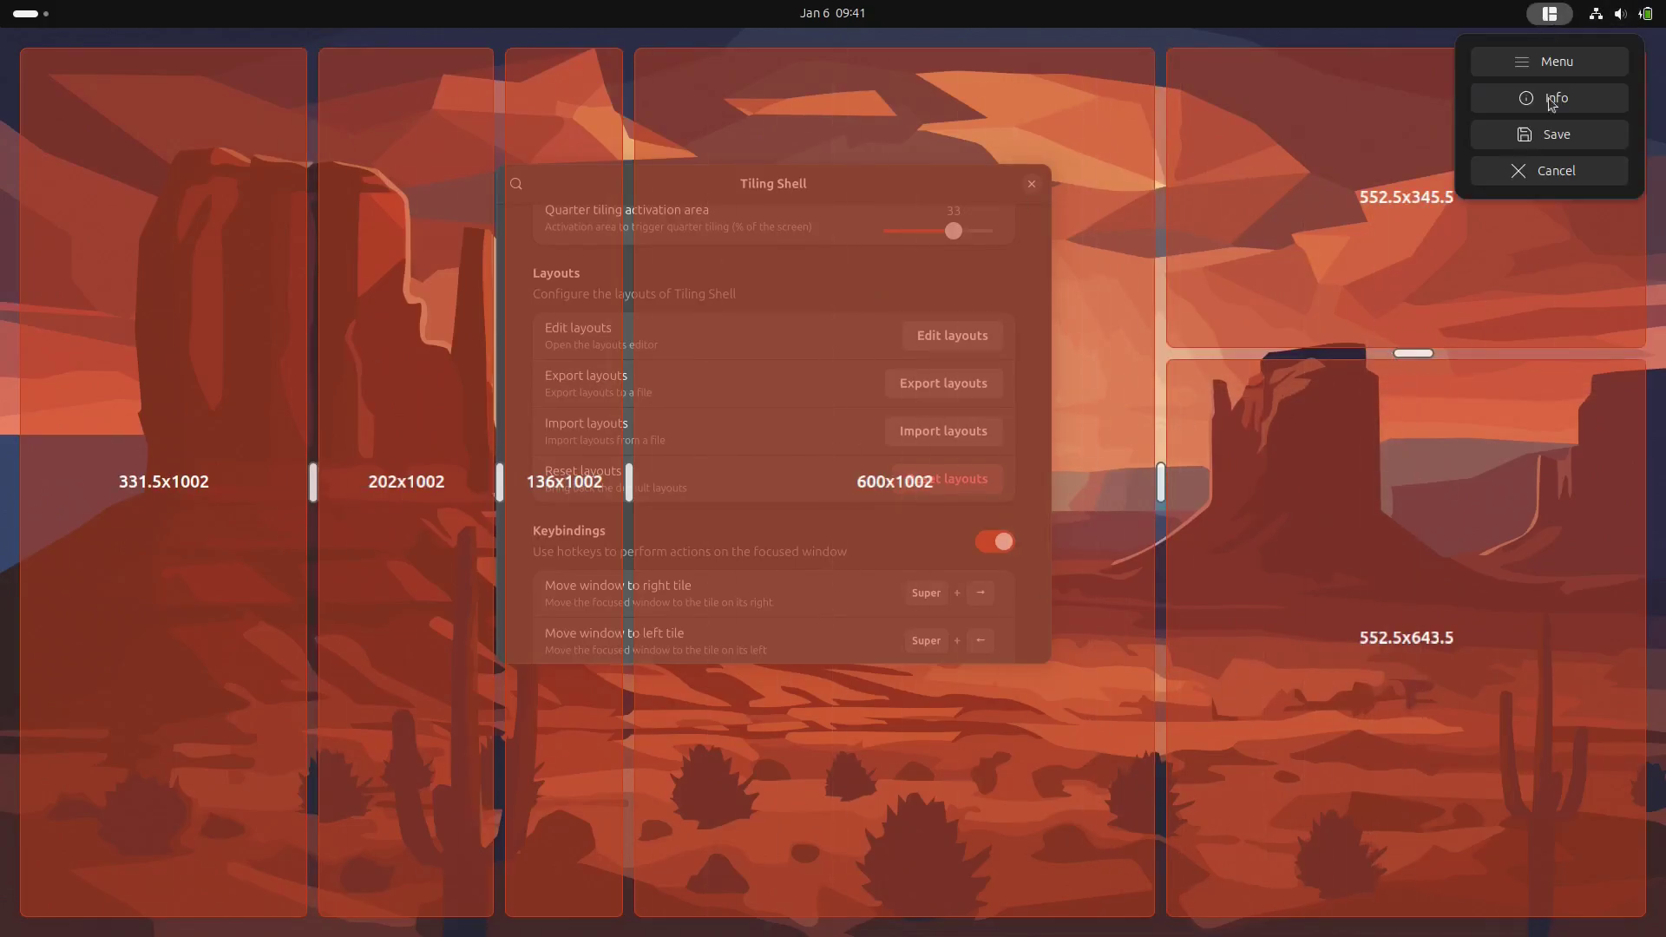
pyautogui.click(1550, 135)
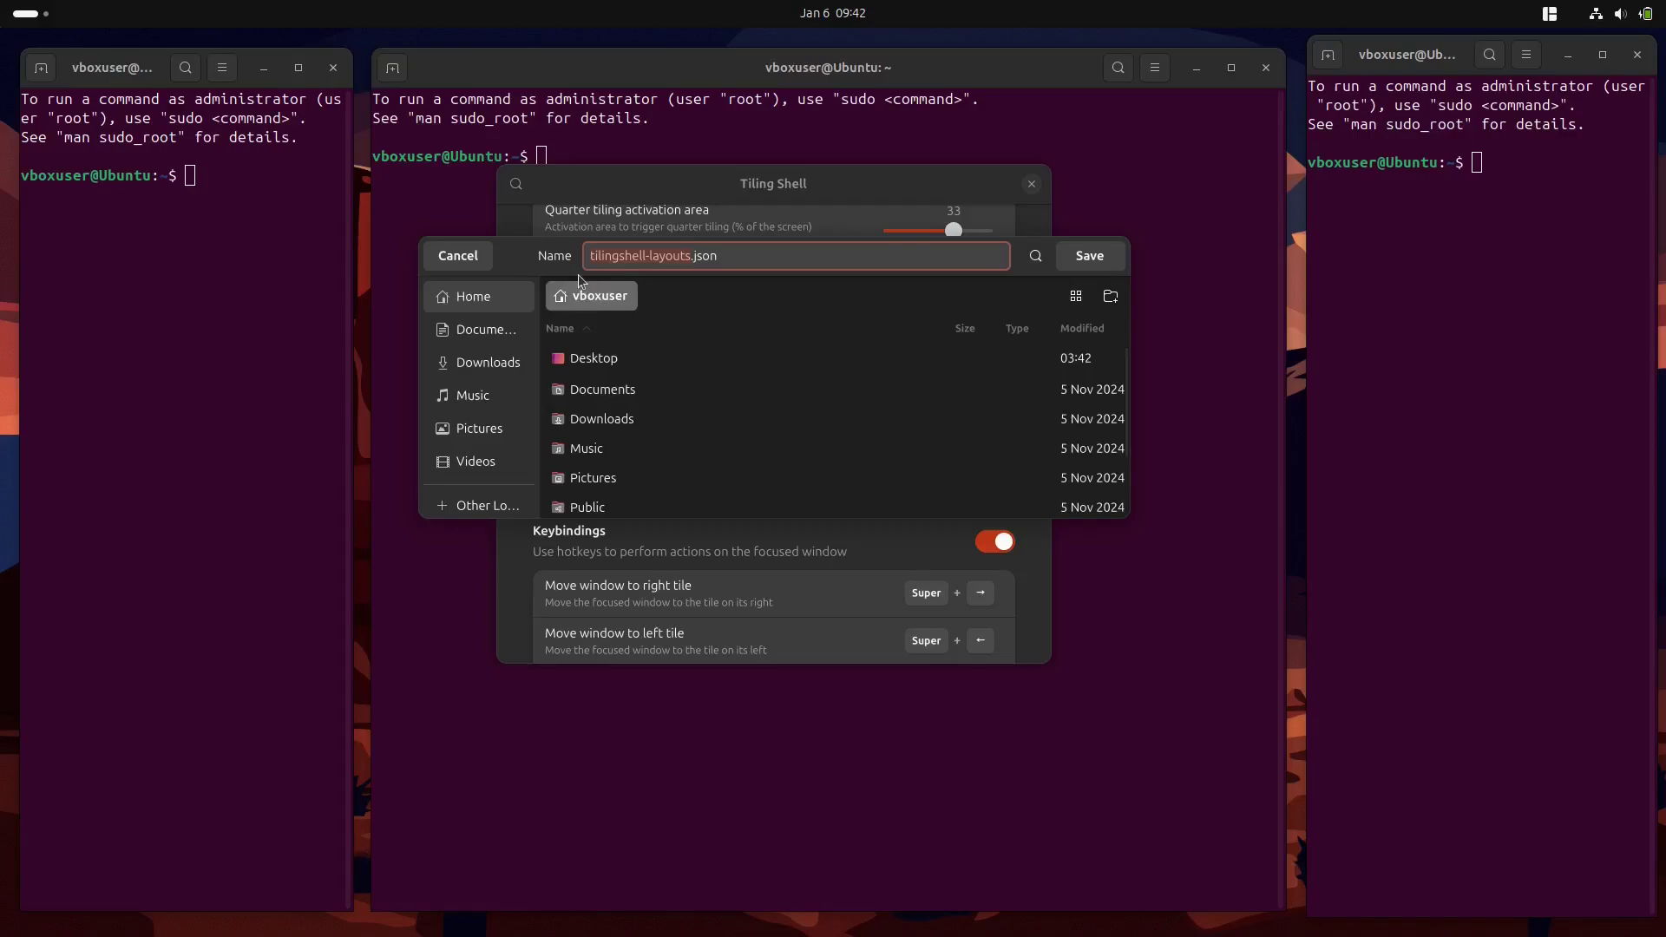
pyautogui.click(460, 257)
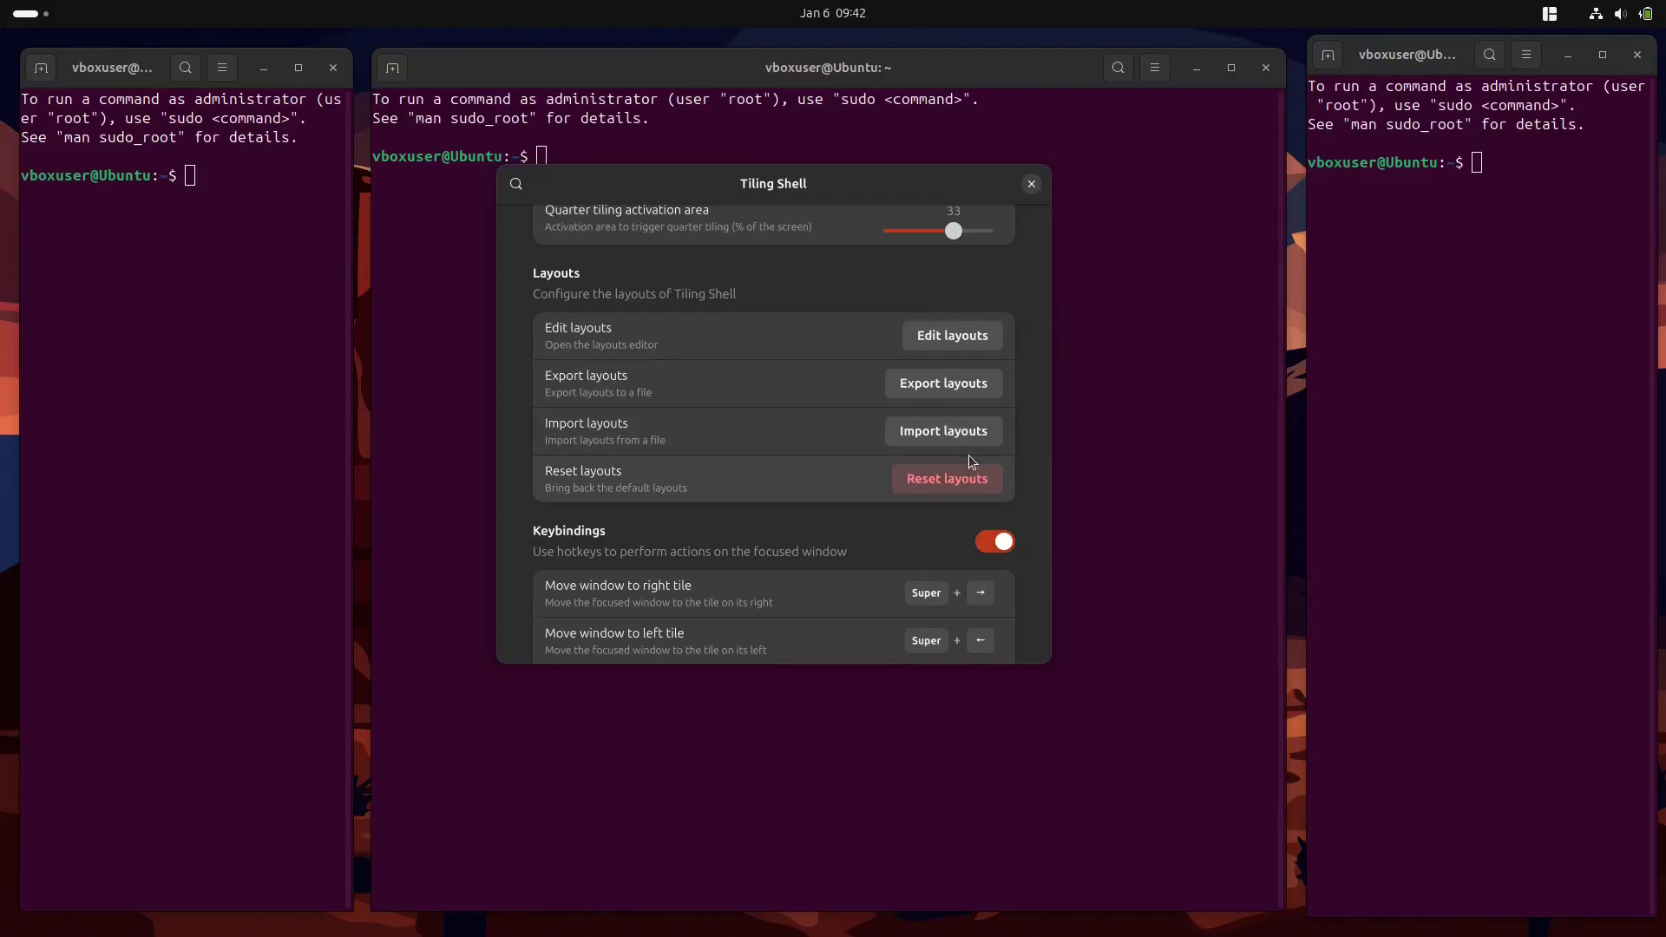
# Step: Set Move window to right tile to Super+→ and tile below to Super+↓, then focus the middle terminal
pyautogui.scroll(-3, 1033, 487)
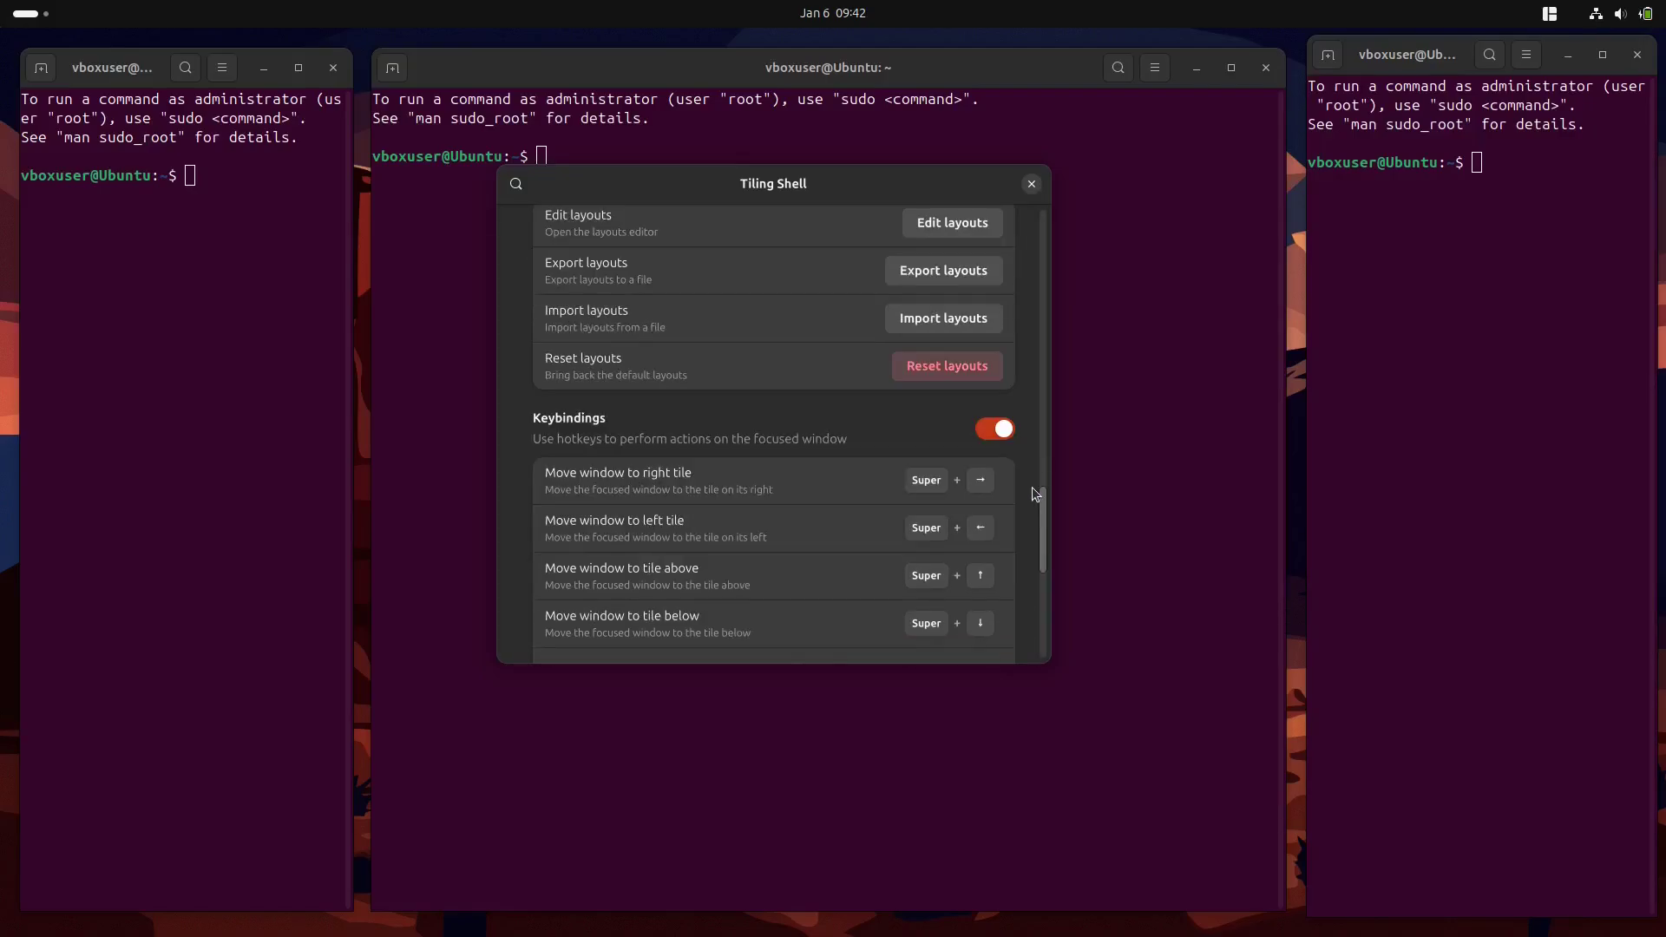
pyautogui.scroll(-3, 1033, 487)
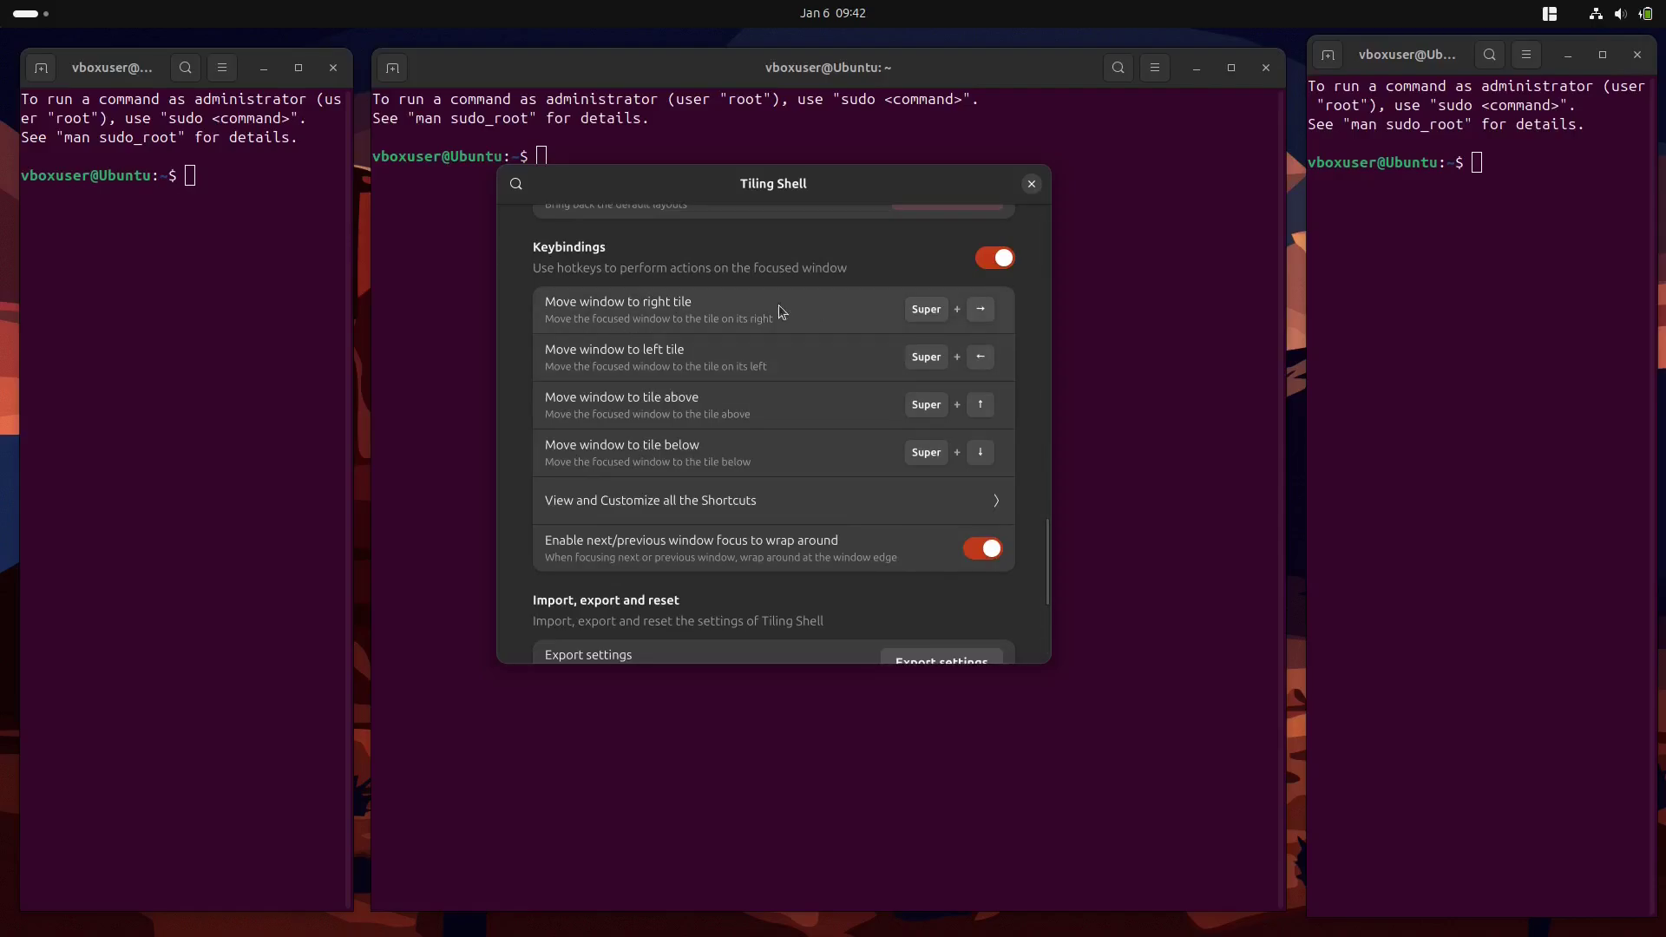
pyautogui.click(839, 314)
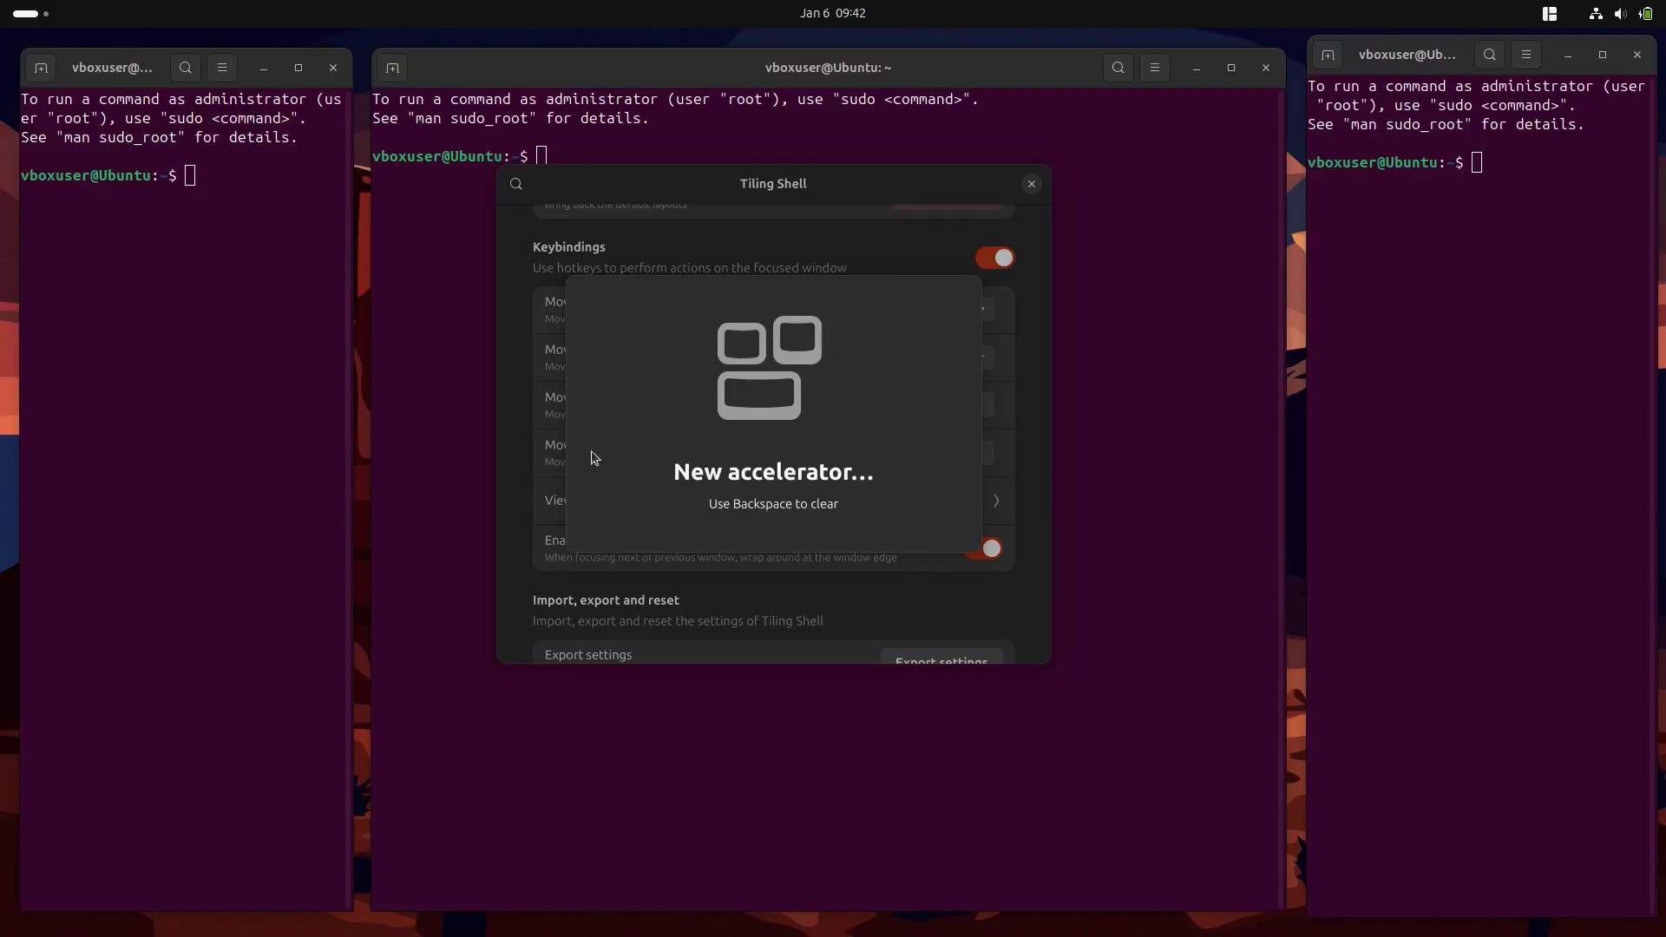
pyautogui.press('super+Right')
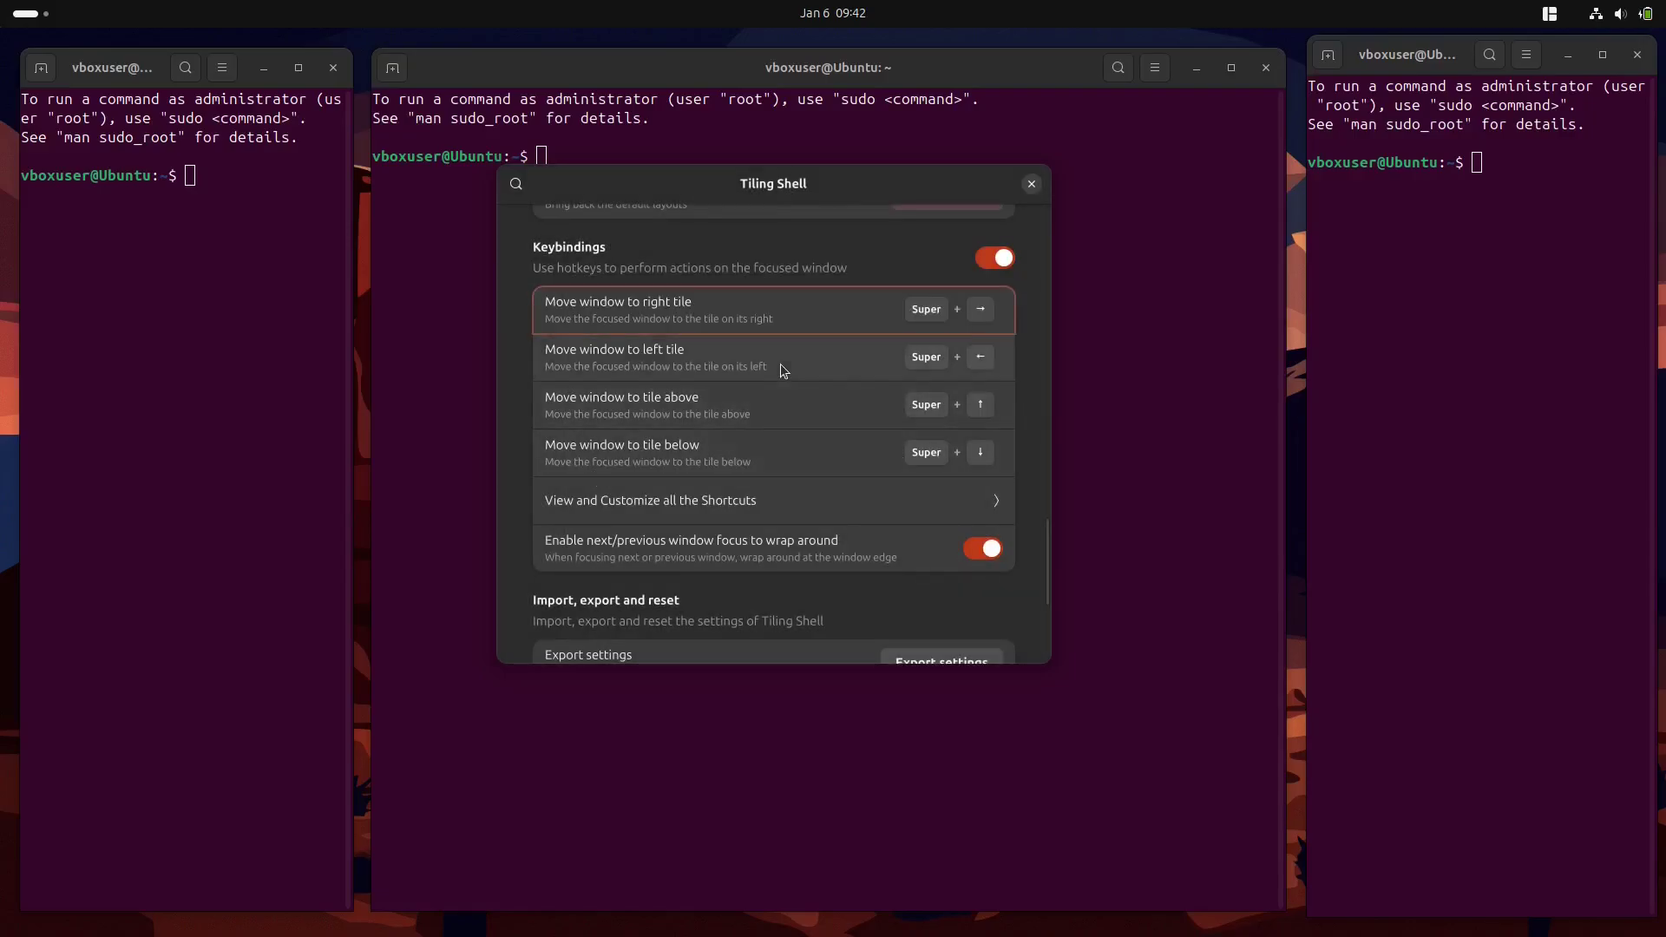
pyautogui.click(741, 454)
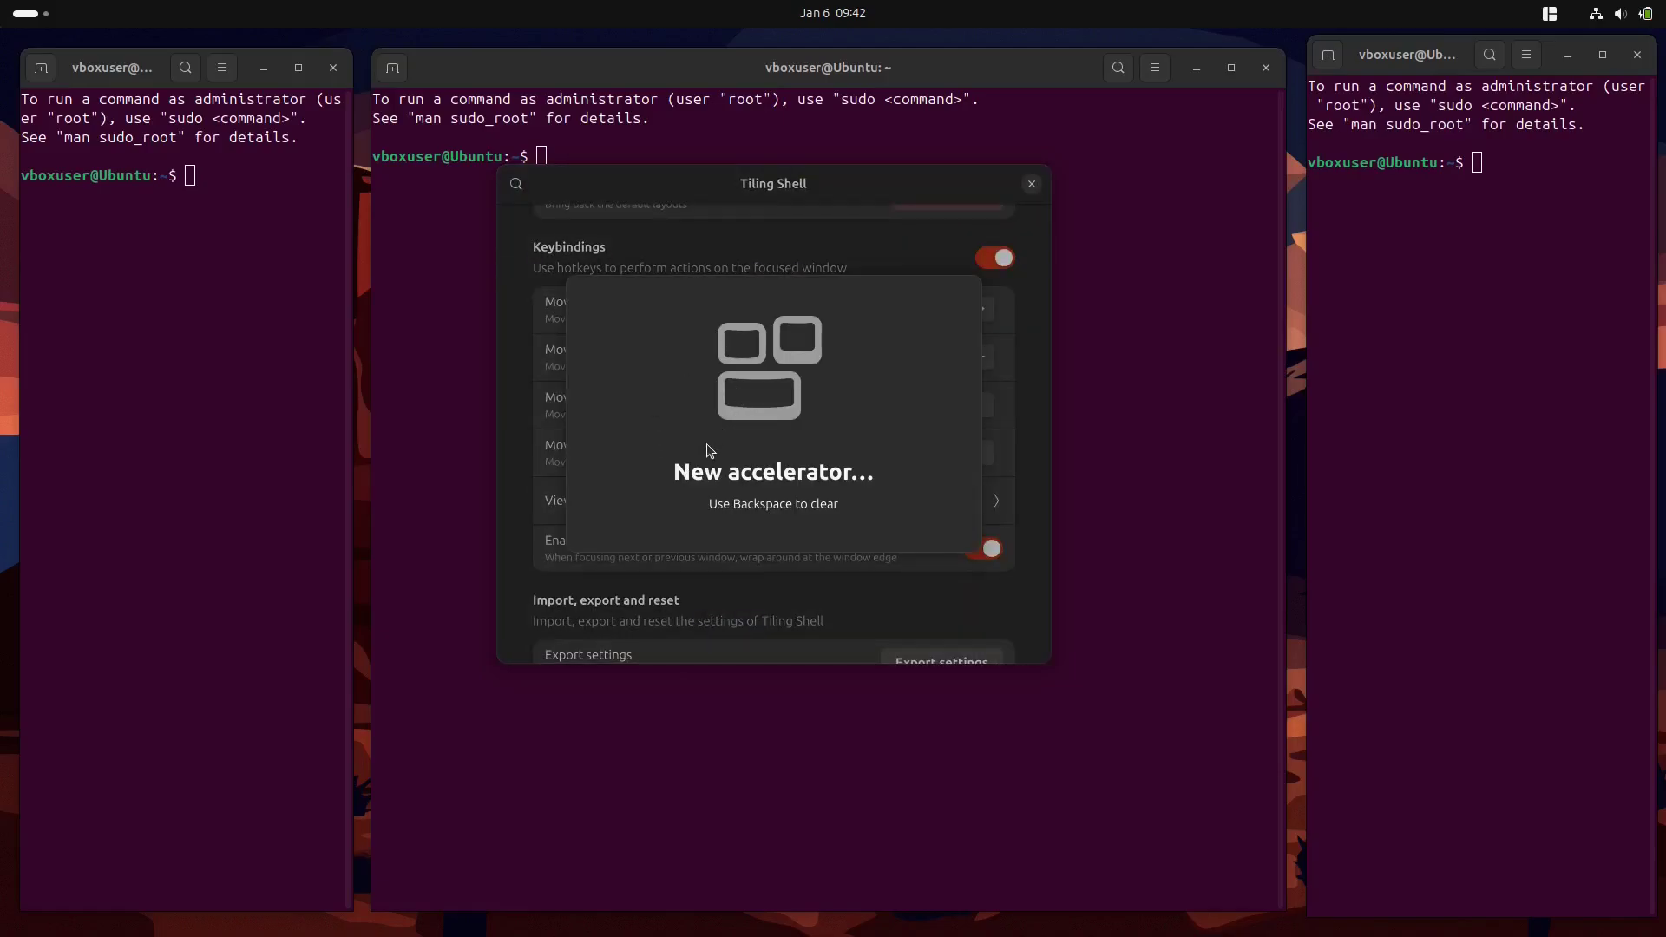
pyautogui.press('super+Down')
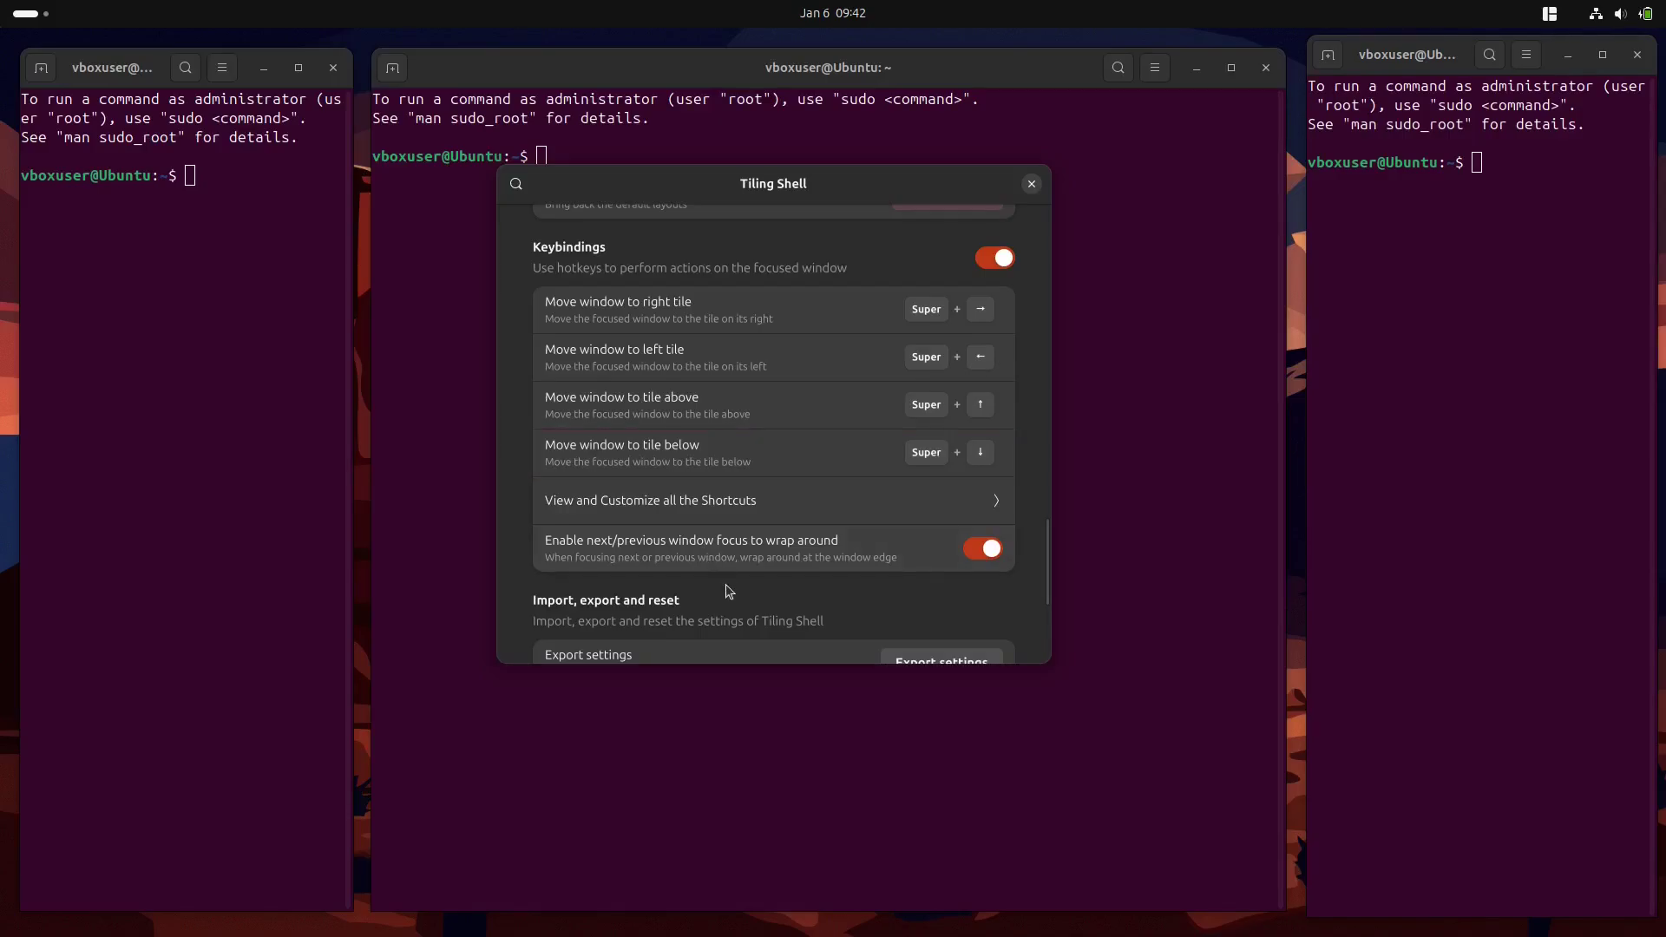
pyautogui.click(473, 366)
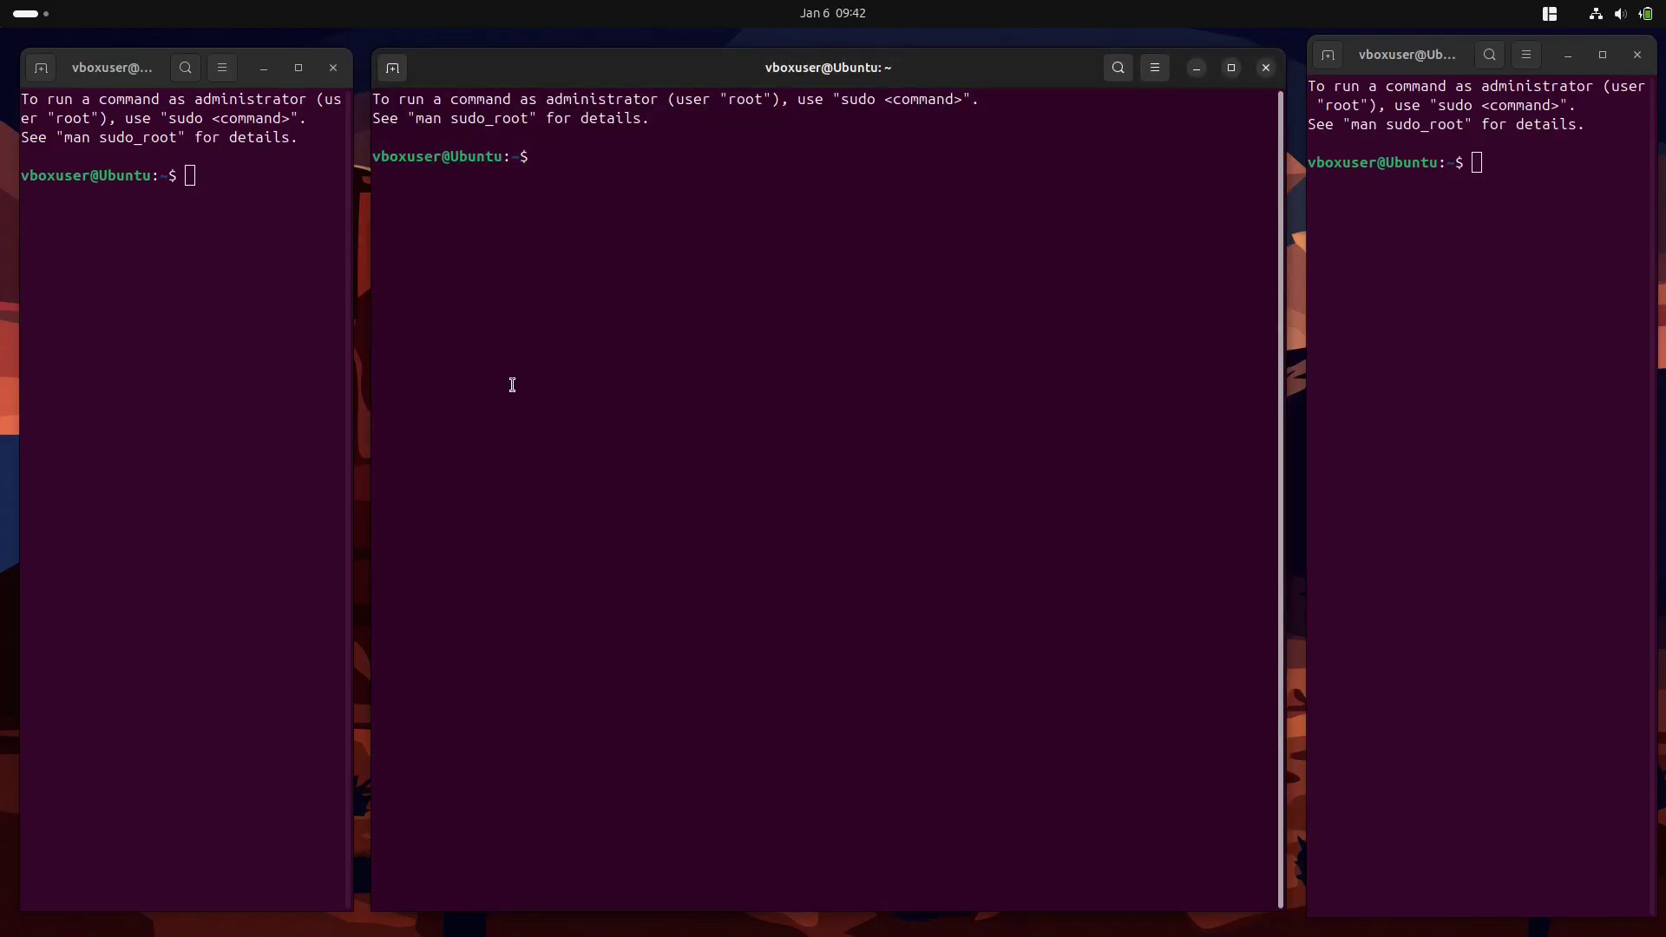
# Step: Test Super+Up, Super+Down and Super+Left on the terminal, then return to the Tiling Shell settings
pyautogui.press('super+Up')
pyautogui.press('super+Down')
pyautogui.press('super+Left')
pyautogui.hotkey('alt', 'Tab')
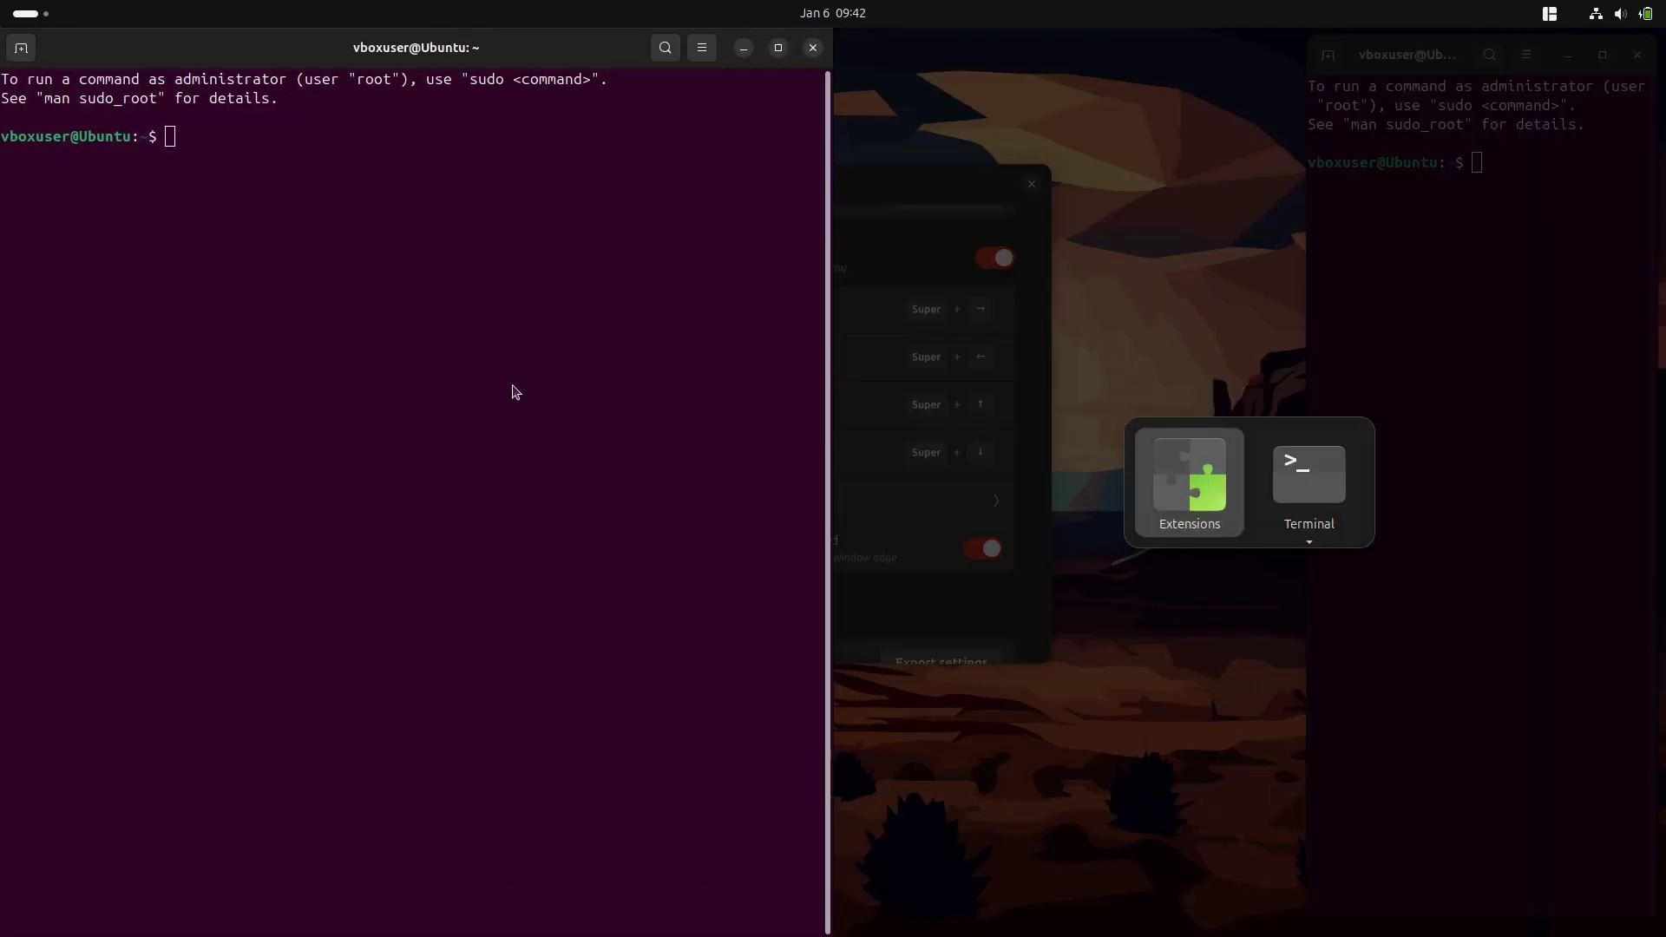
pyautogui.hotkey('alt', 'Tab')
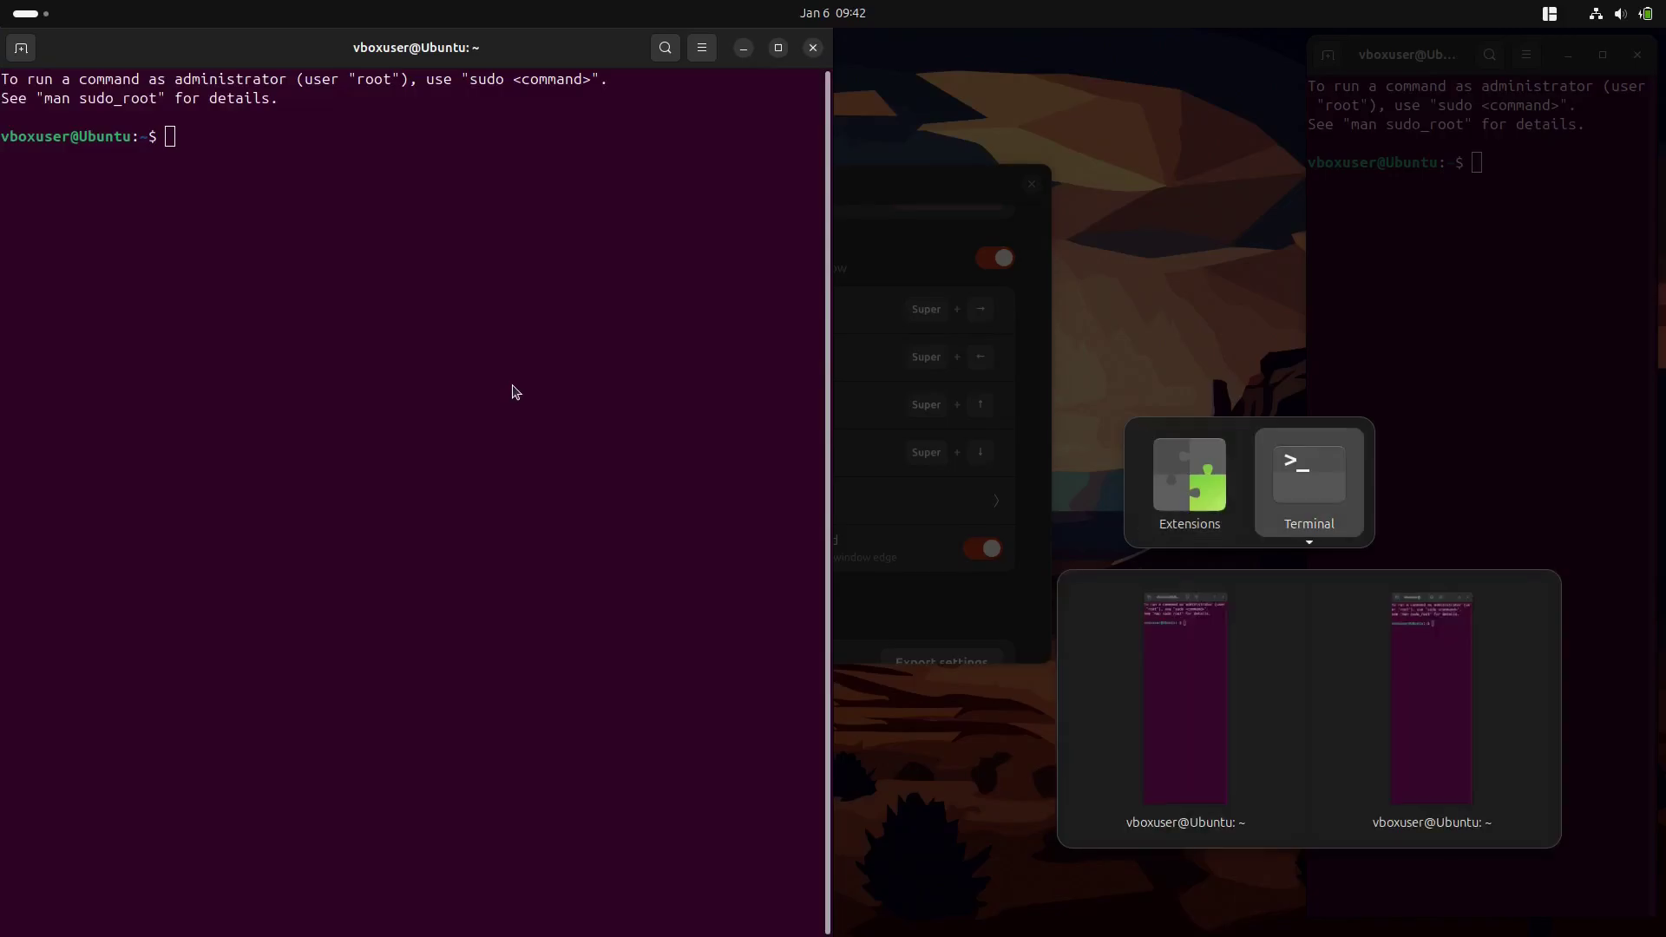
pyautogui.press('Escape')
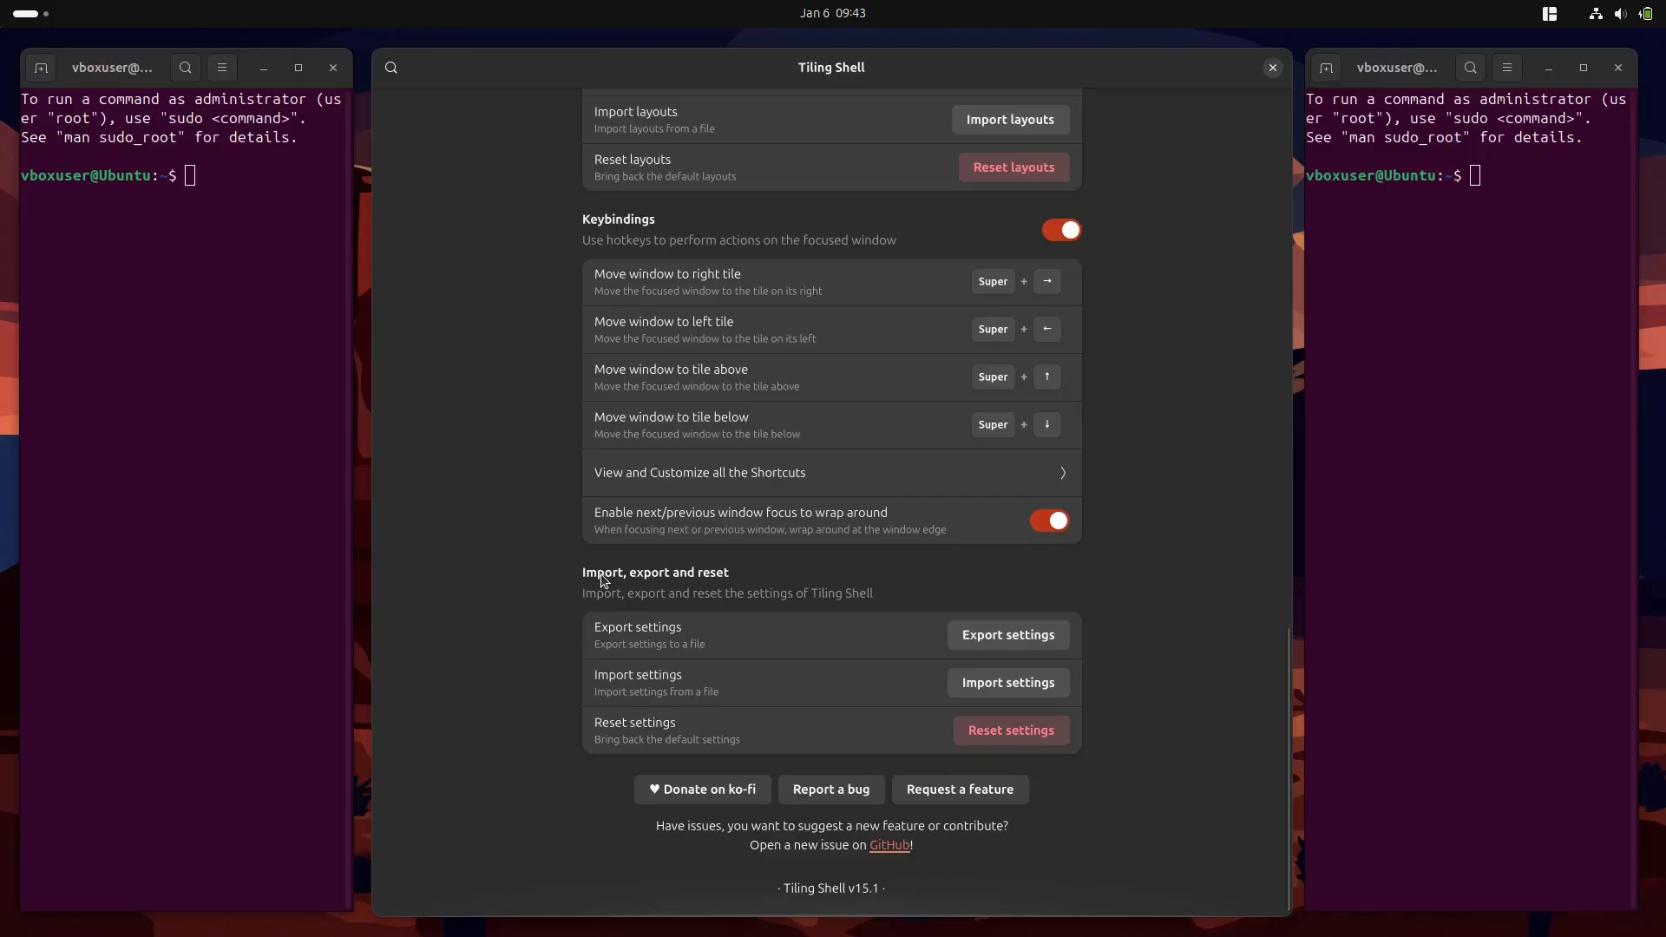
# Step: Start exporting settings and cancel, then start importing settings and cancel
pyautogui.click(1026, 642)
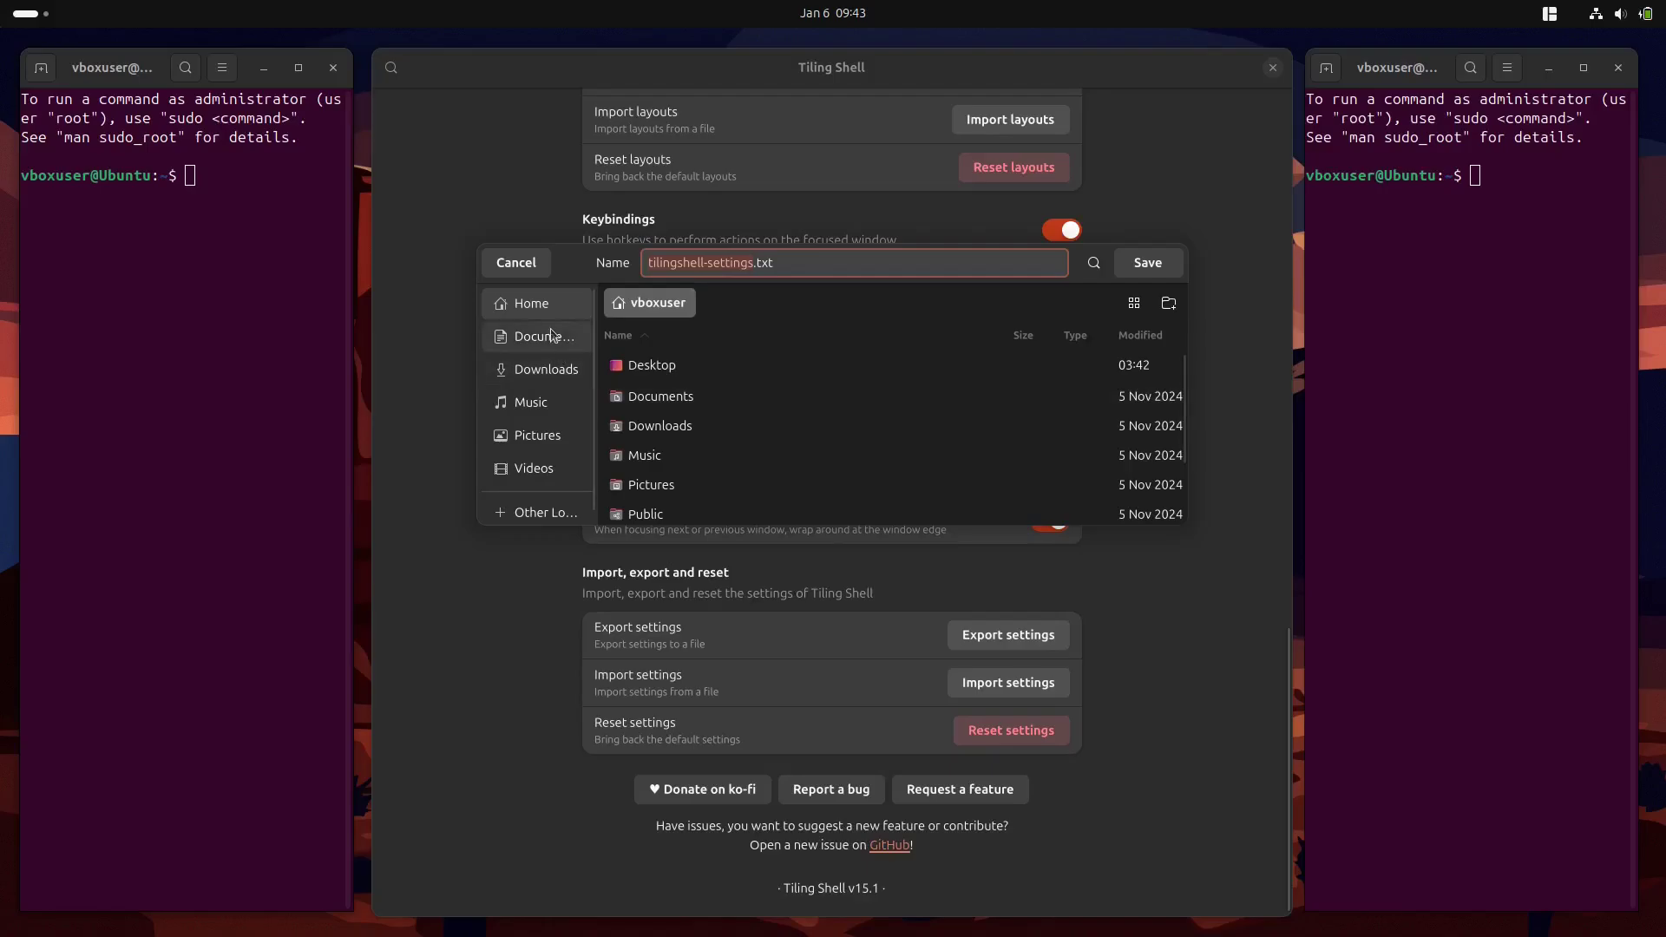
pyautogui.click(531, 263)
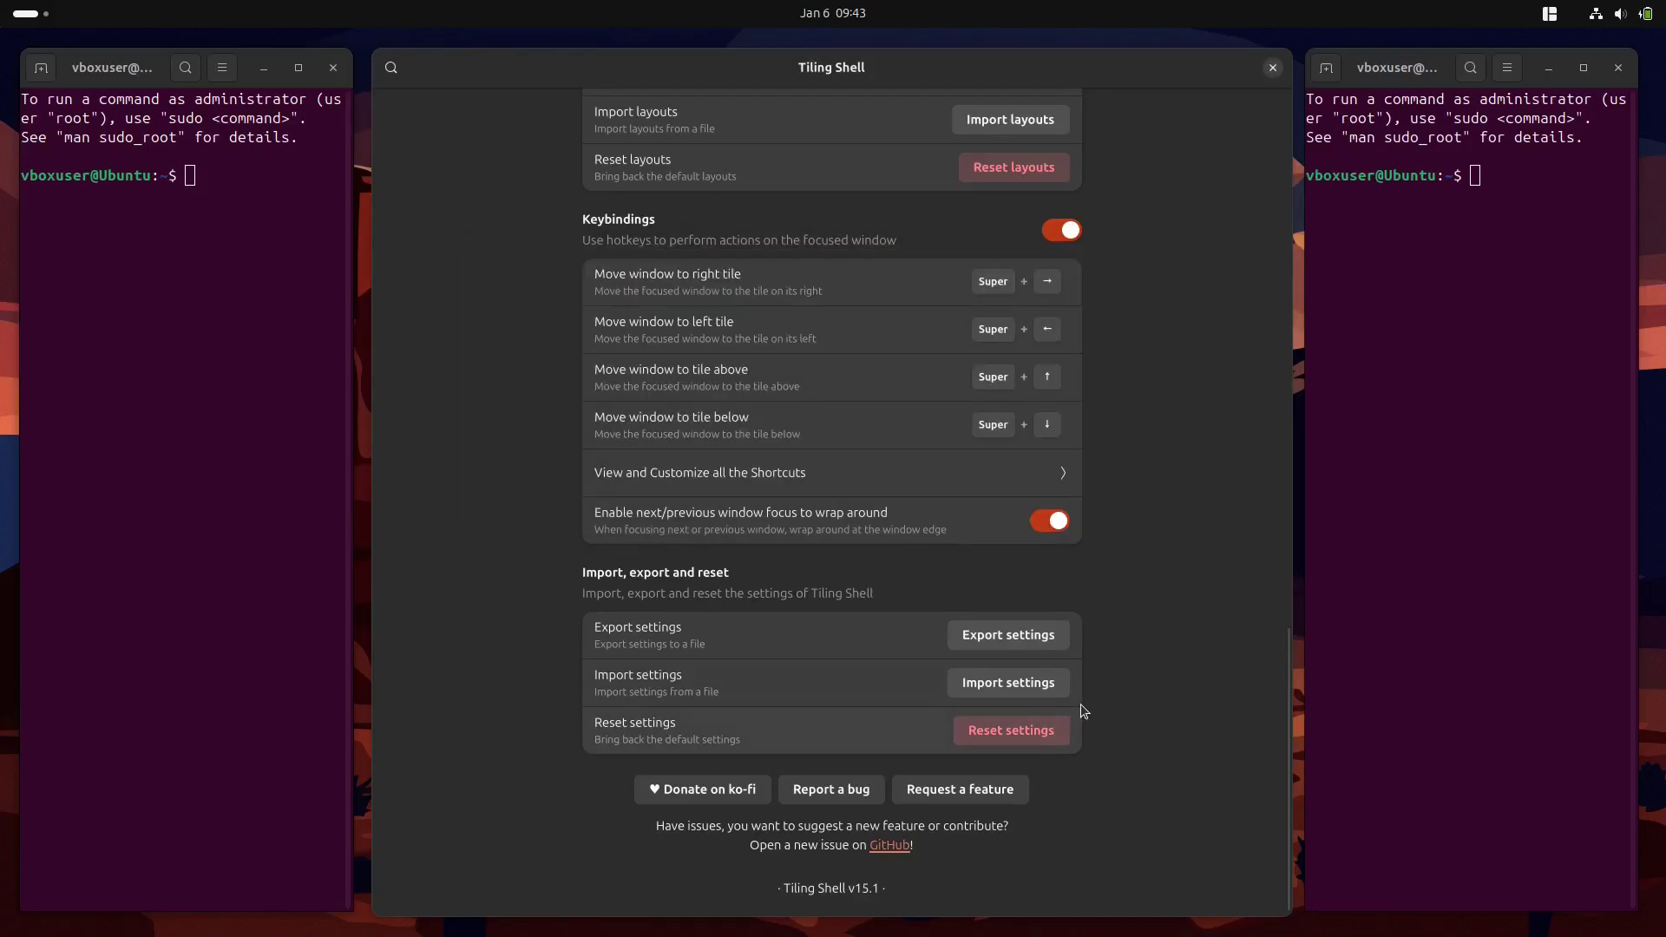
pyautogui.click(1055, 689)
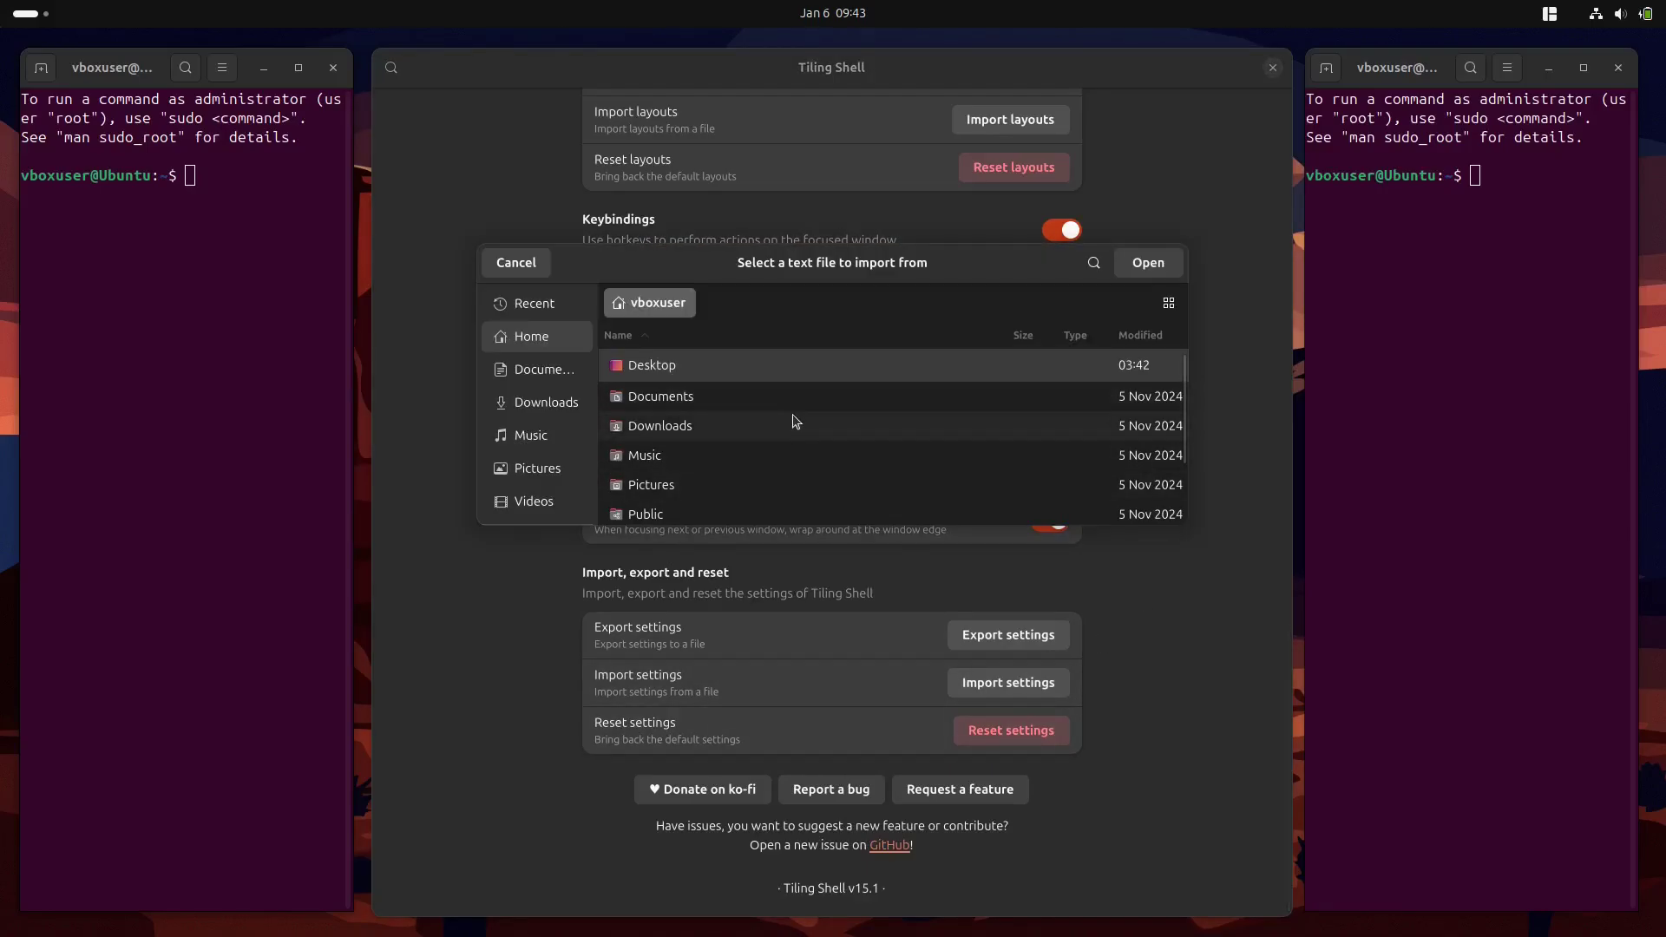
pyautogui.scroll(-2, 794, 422)
pyautogui.scroll(2, 796, 423)
pyautogui.click(518, 260)
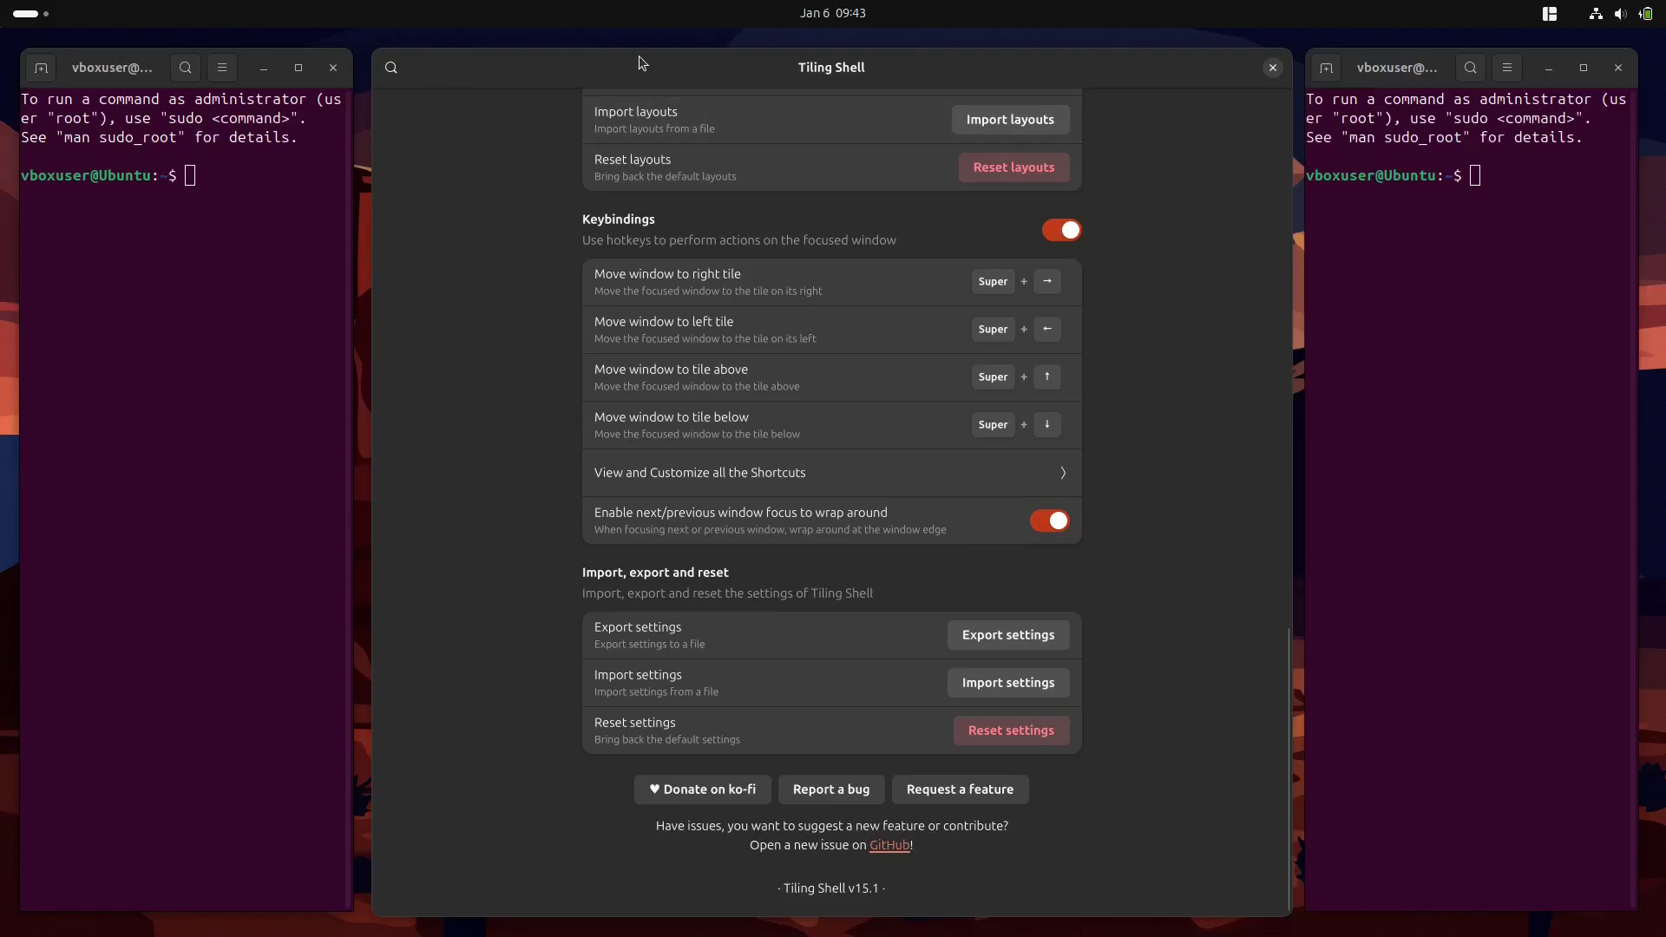
# Step: Close the Tiling Shell preferences window, then the right and left terminal windows
pyautogui.scroll(15, 554, 245)
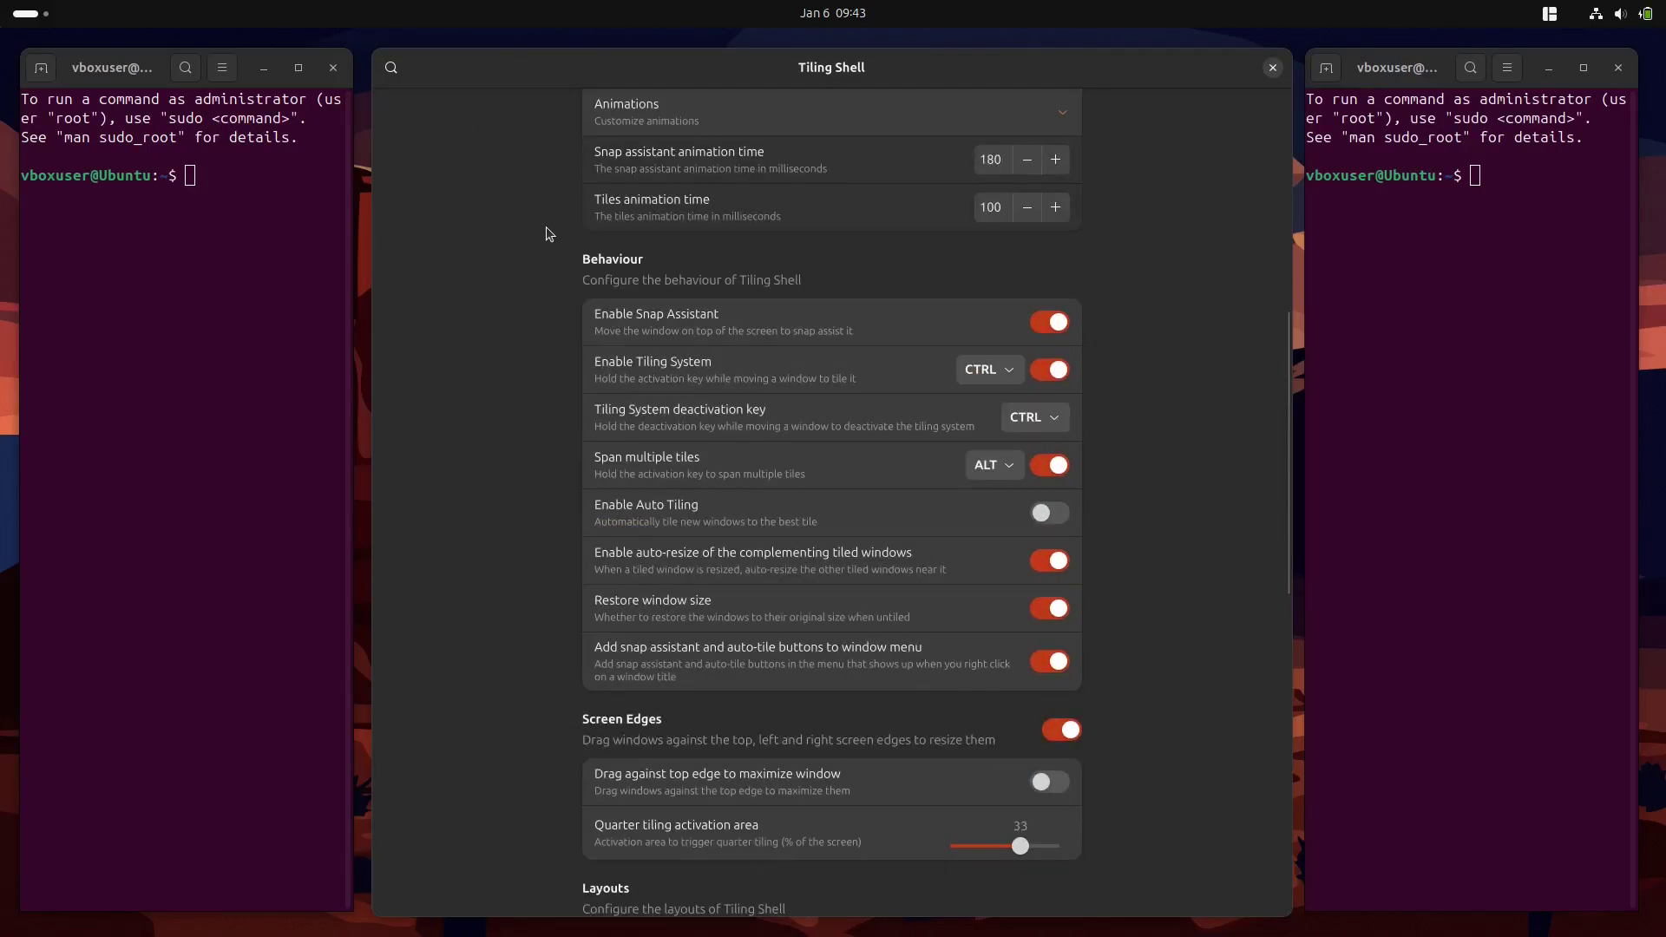
pyautogui.scroll(3, 546, 228)
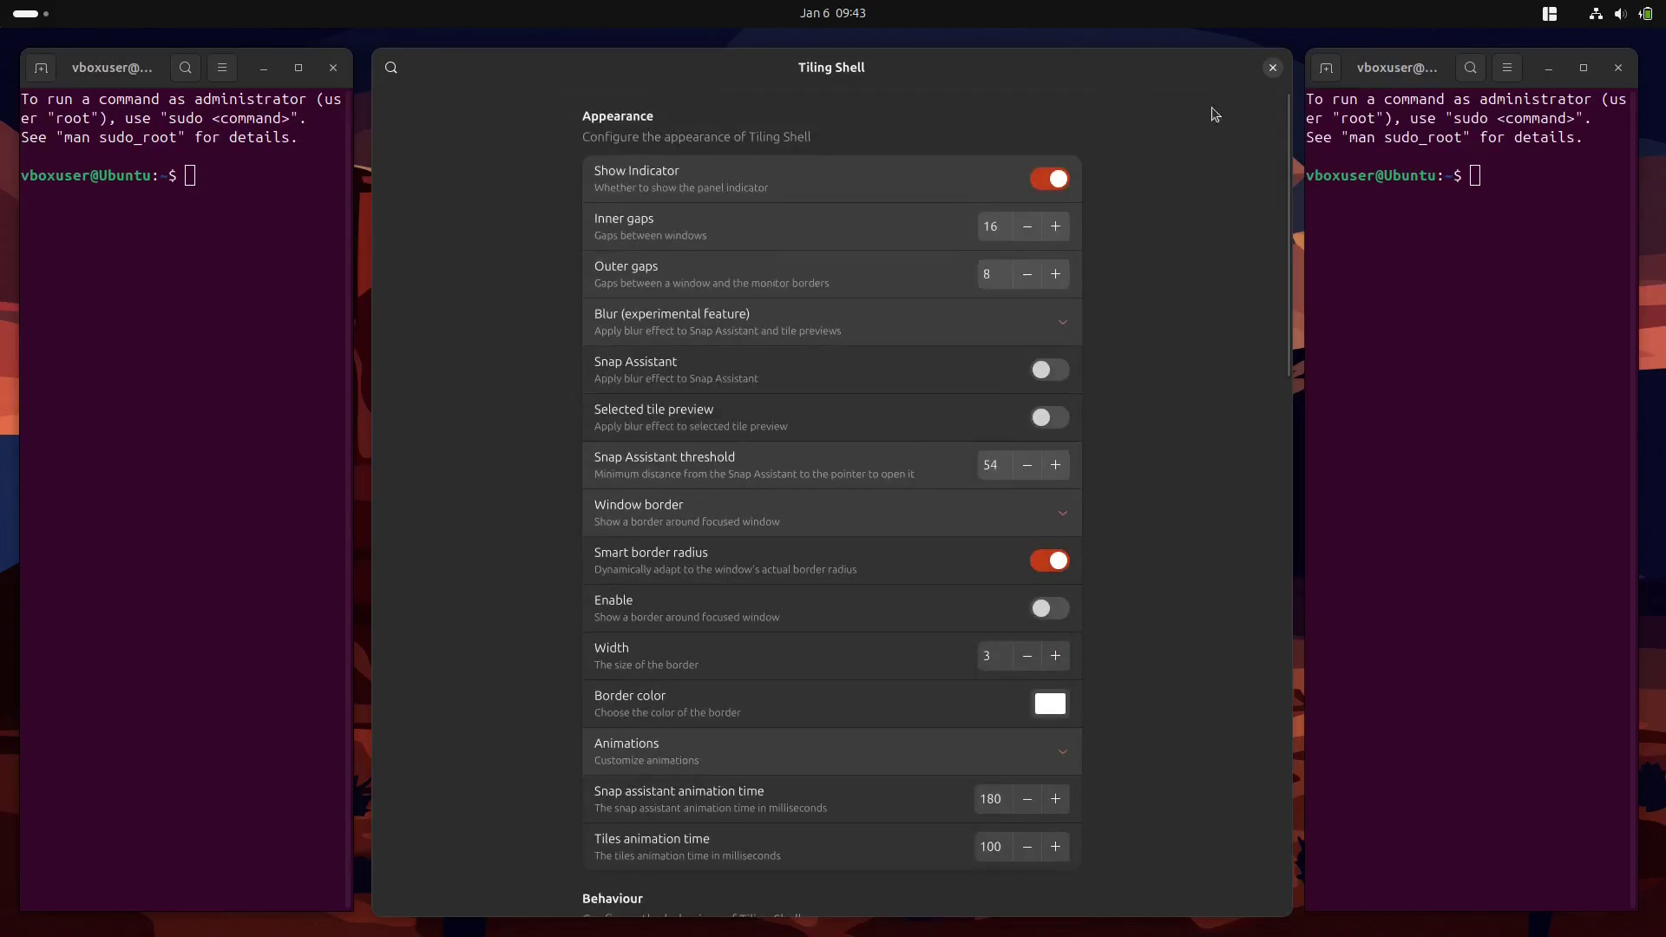
pyautogui.click(1273, 68)
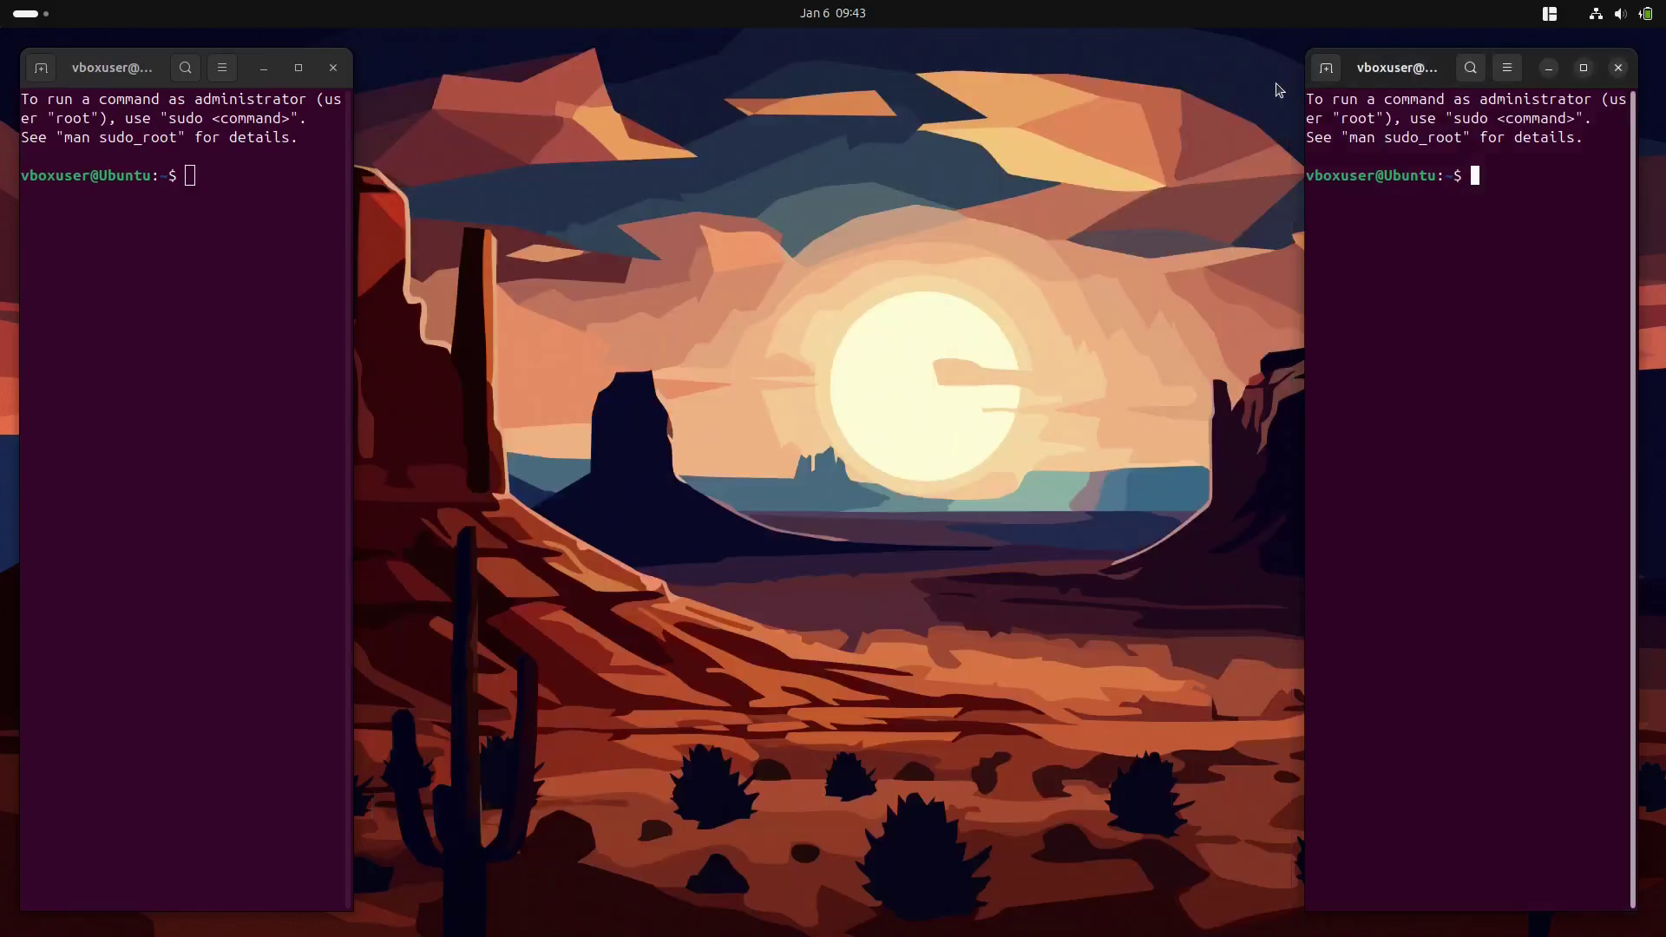
pyautogui.click(1618, 68)
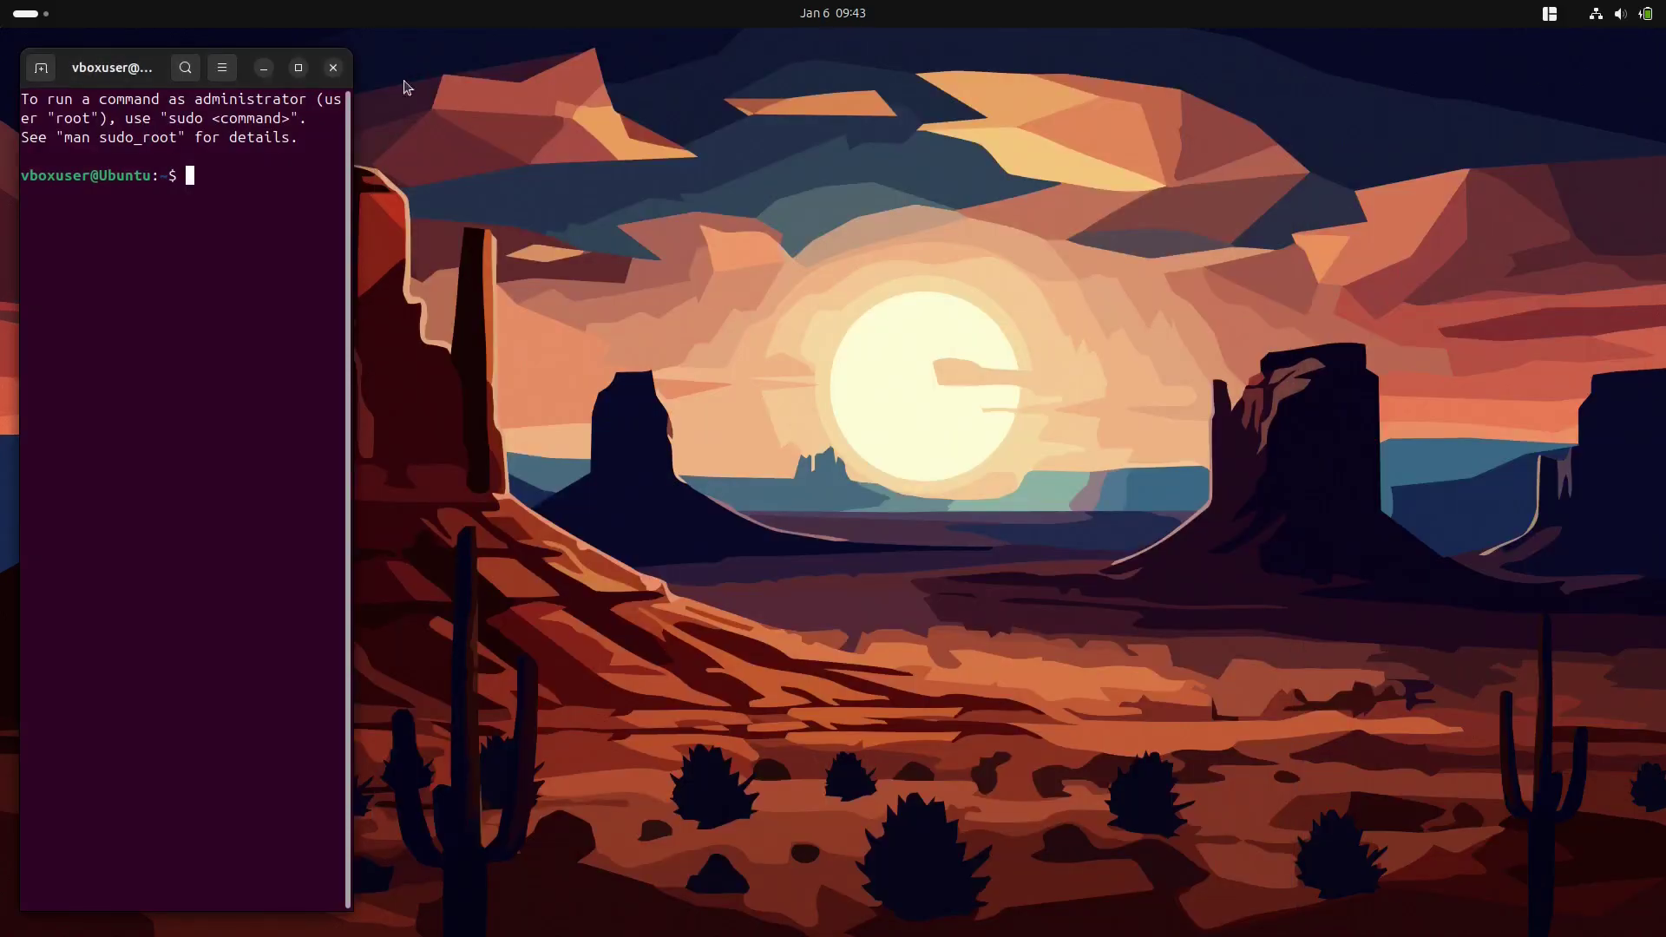
pyautogui.click(334, 67)
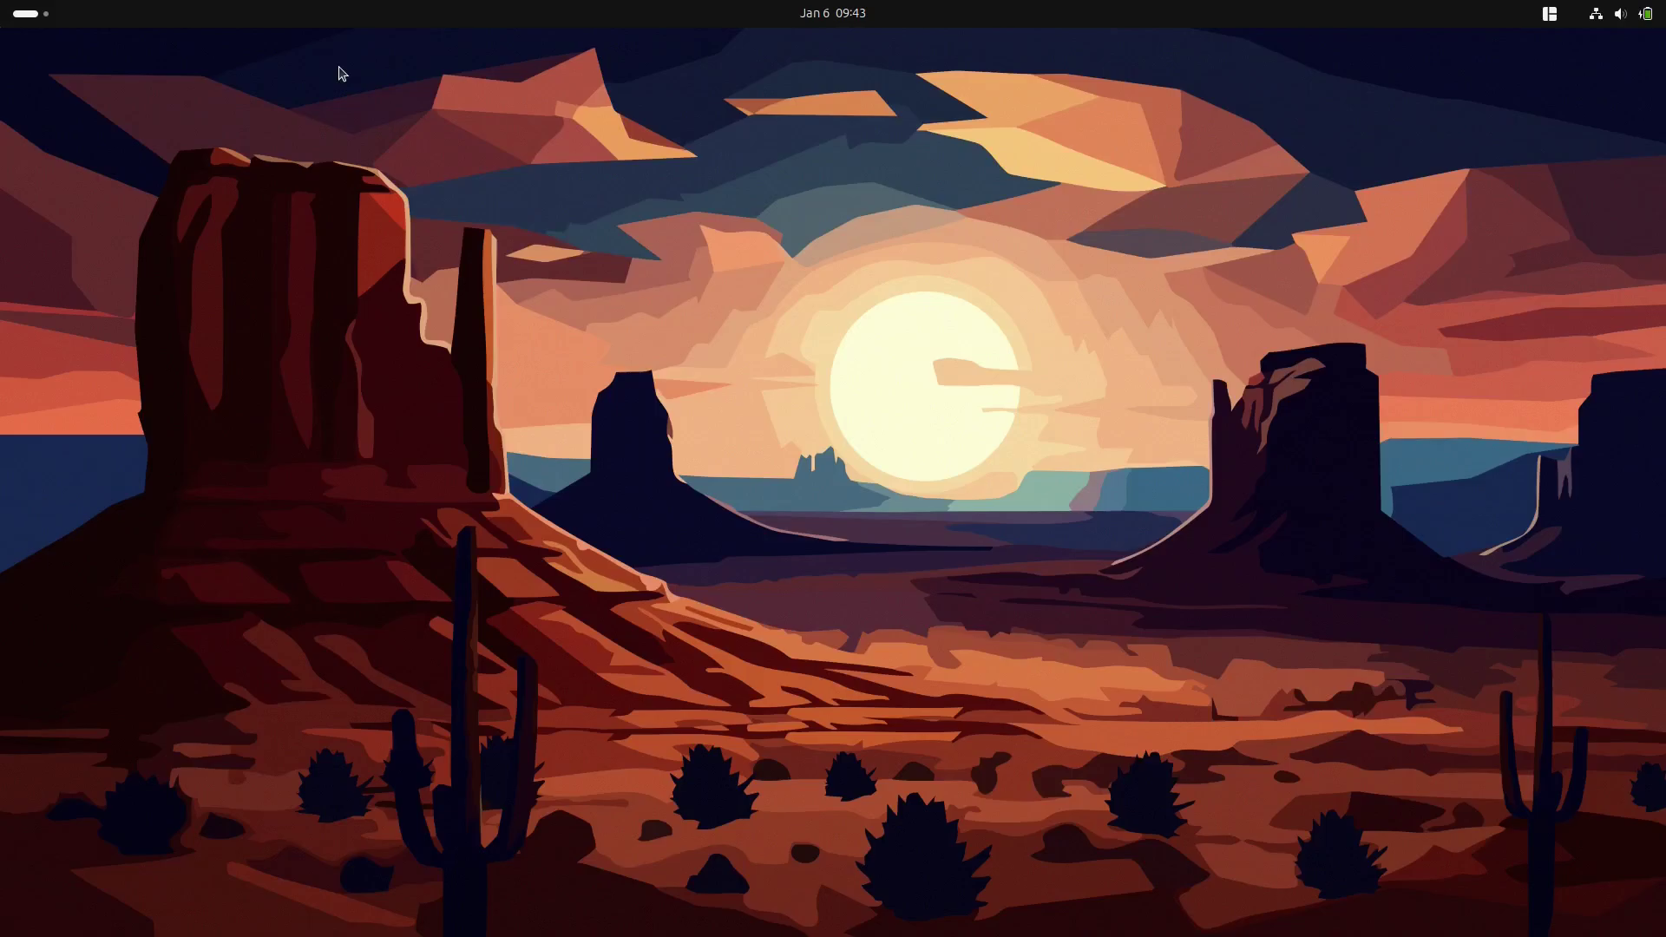